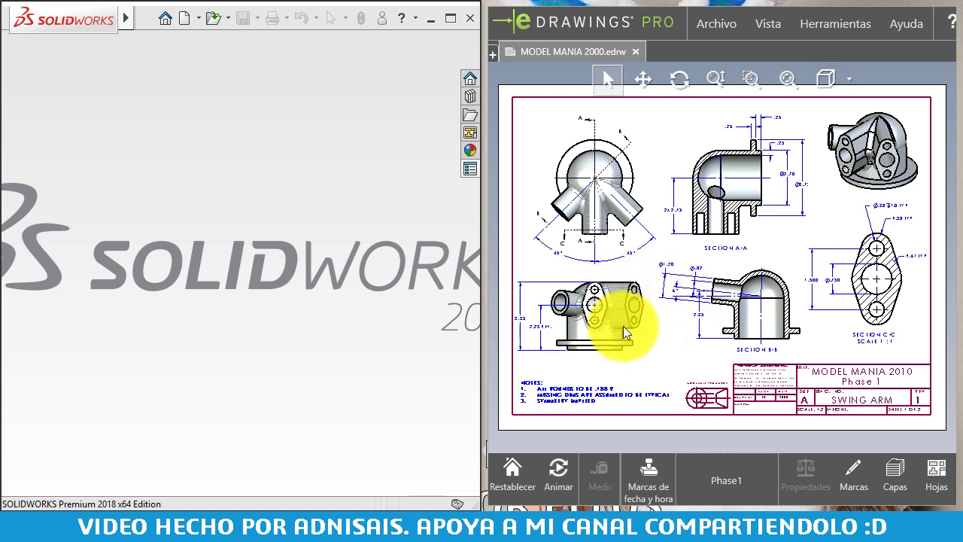
Pan and zoom the reference drawing to review its views, Section C-C and the title block
middle_click_drag(623, 326, 636, 323)
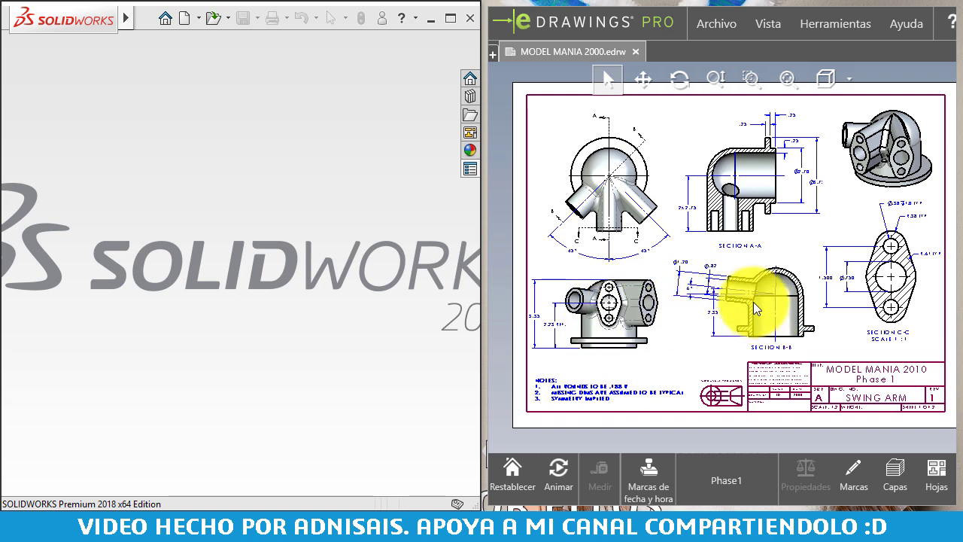
scroll(754, 302, "up", 2)
scroll(749, 284, "up", 3)
scroll(749, 286, "up", 1)
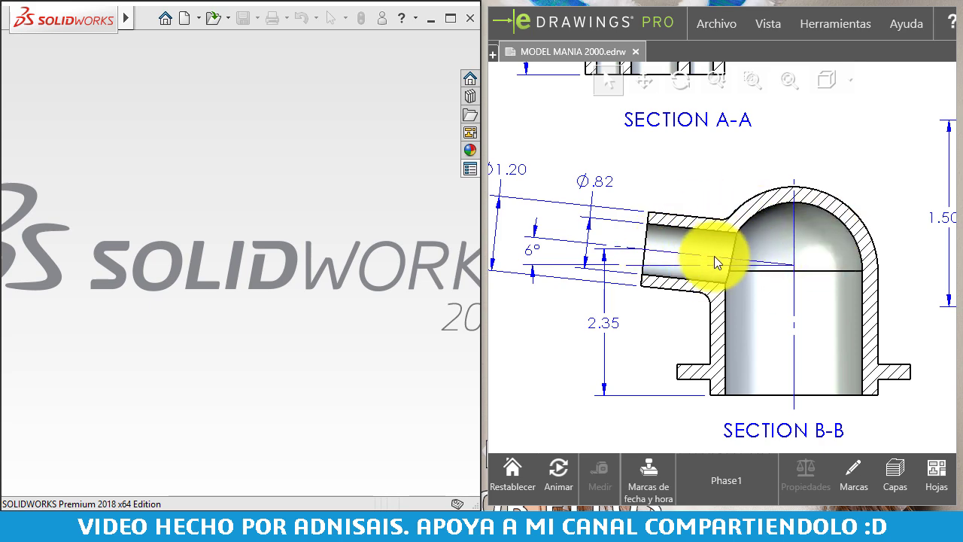
scroll(711, 253, "up", 3)
mouse_move(689, 214)
middle_mouse_down()
mouse_move(723, 254)
mouse_move(782, 262)
middle_mouse_up()
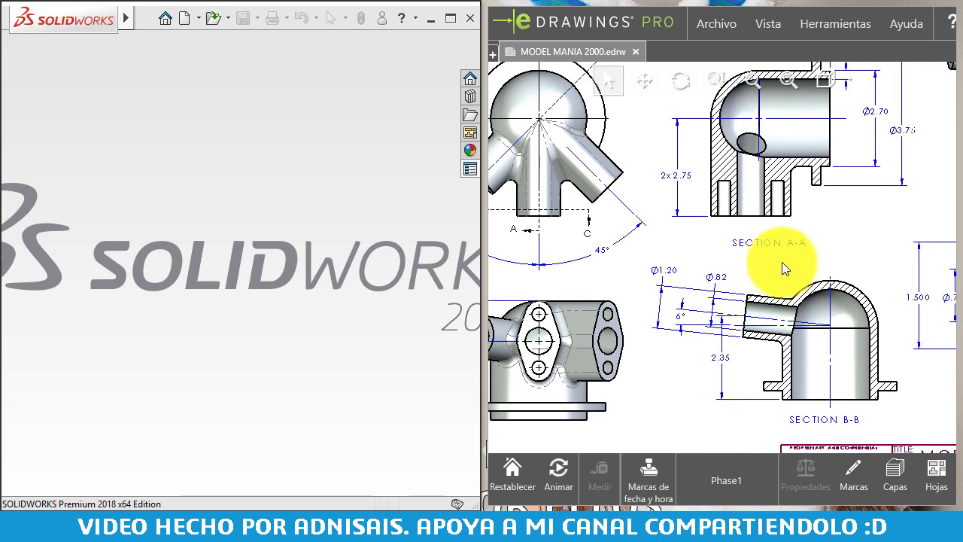
scroll(783, 262, "up", 2)
scroll(706, 193, "down", 3)
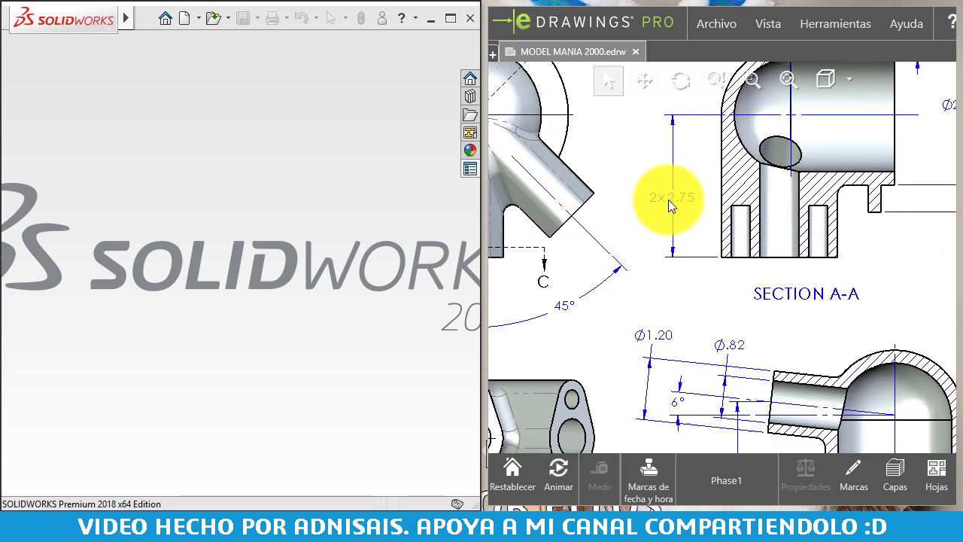
scroll(749, 260, "up", 2)
scroll(778, 302, "up", 1)
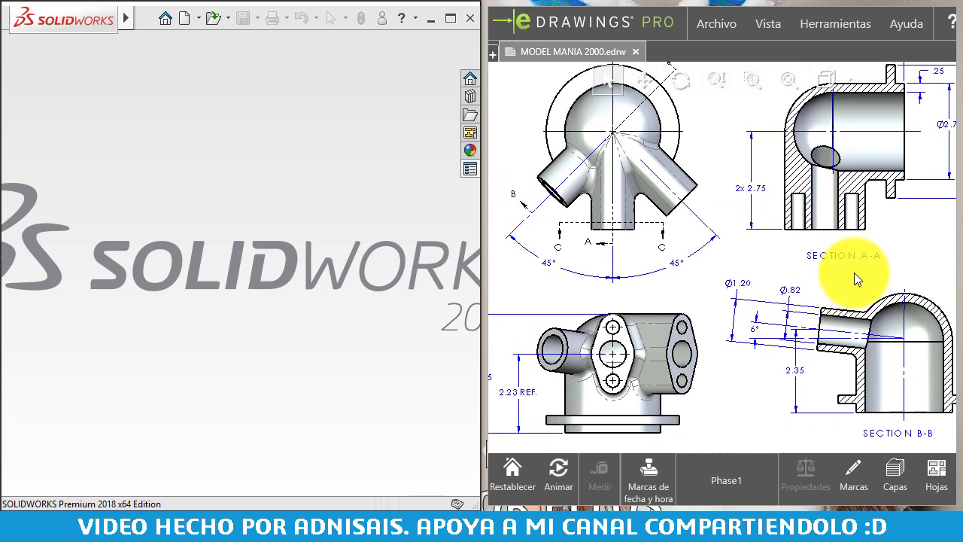
scroll(835, 269, "up", 1)
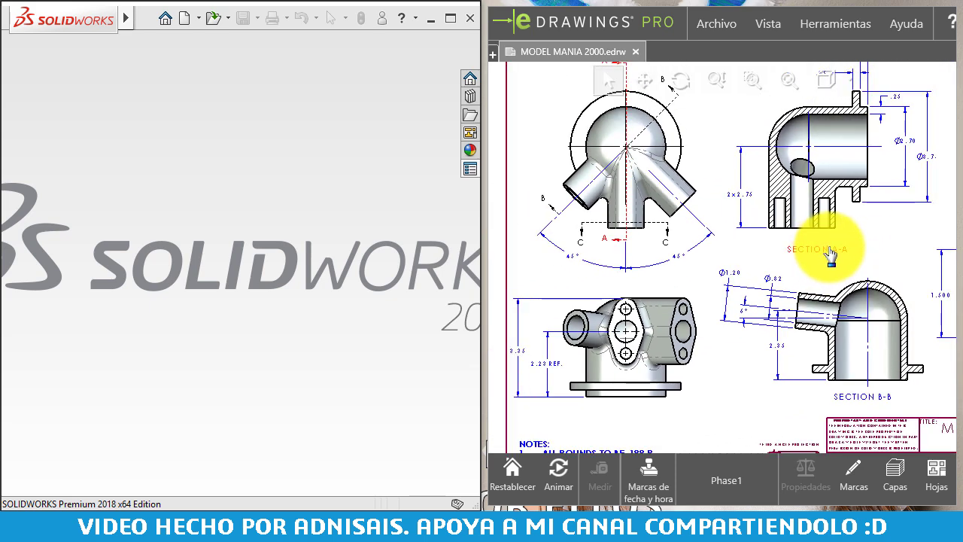
mouse_move(827, 255)
middle_mouse_down()
mouse_move(792, 230)
mouse_move(801, 228)
middle_mouse_up()
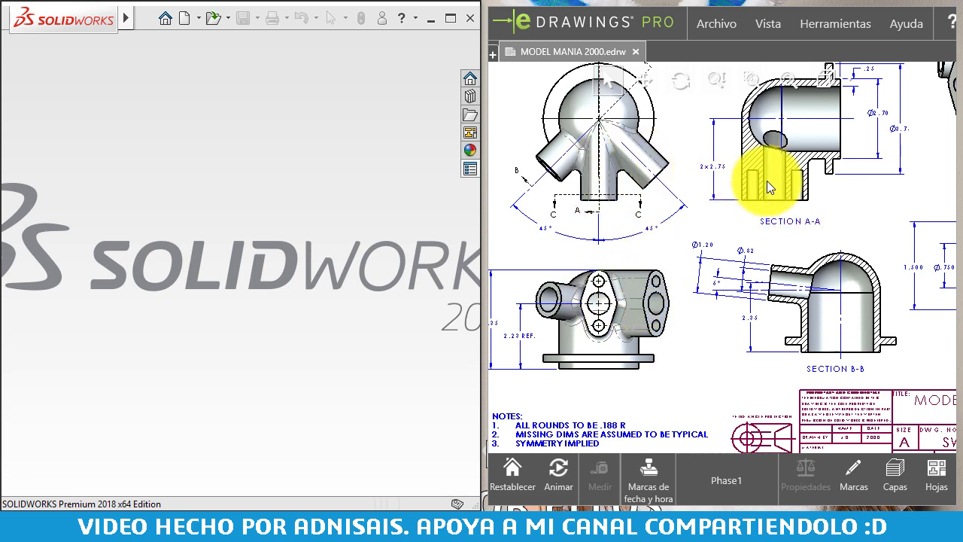
middle_click_drag(757, 182, 591, 193)
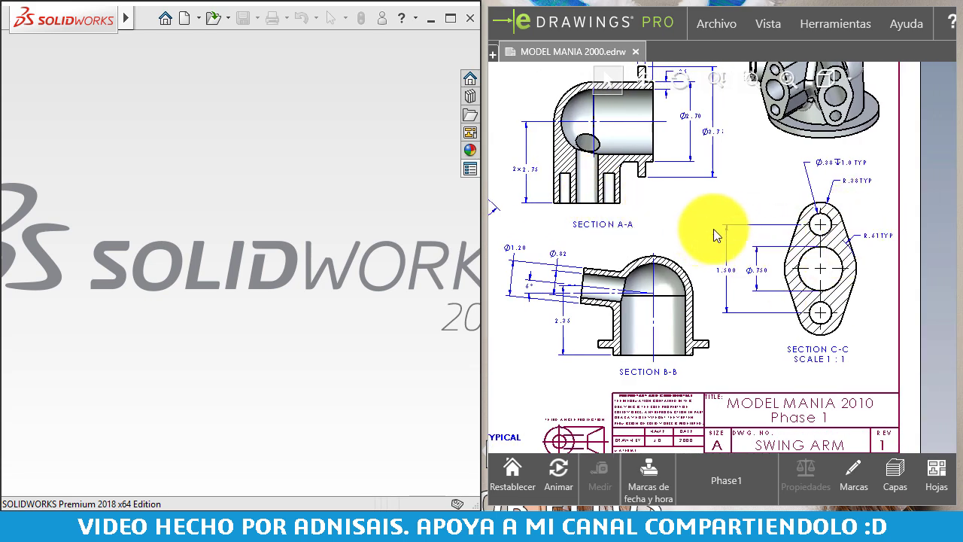
key("Left")
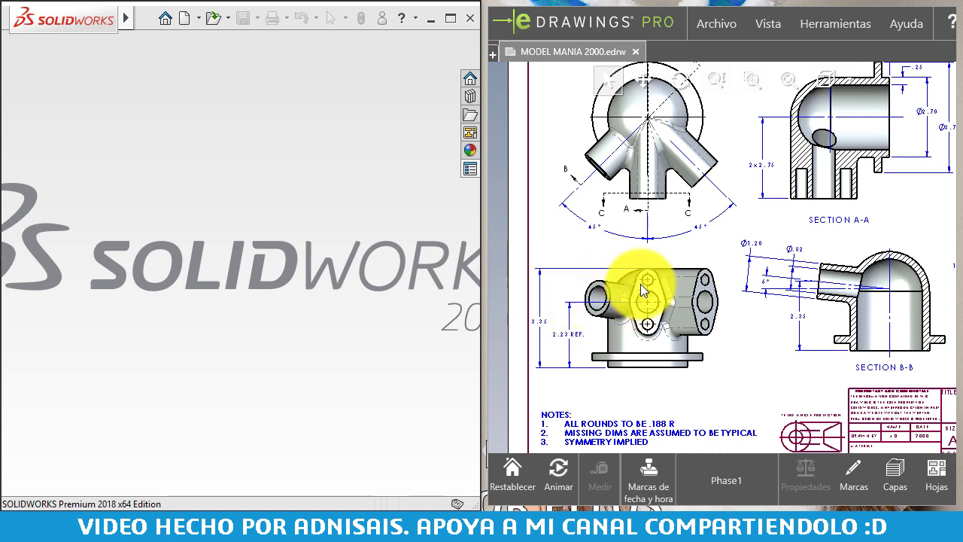
Create a new part and set its units to IPS (inch)
left_click(185, 20)
left_click(543, 433)
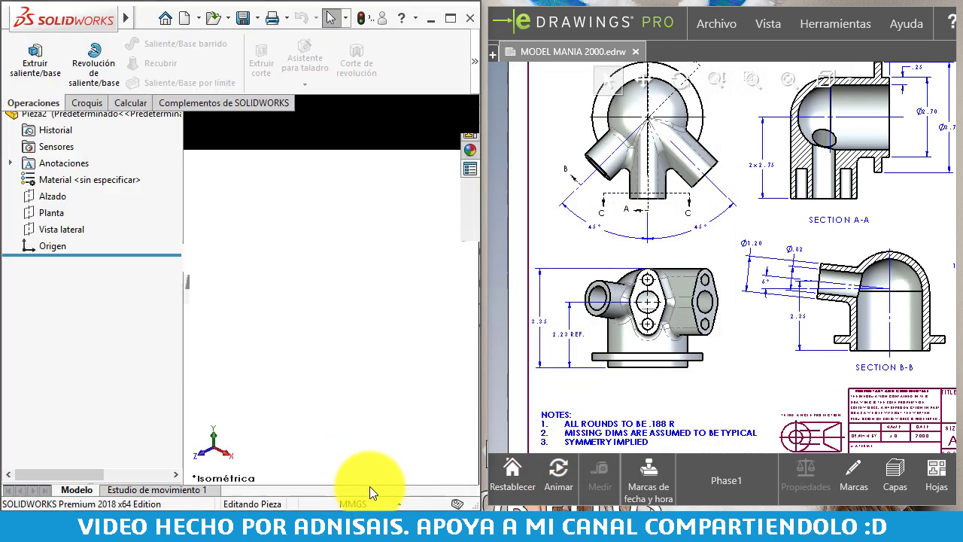
left_click(369, 502)
left_click(350, 457)
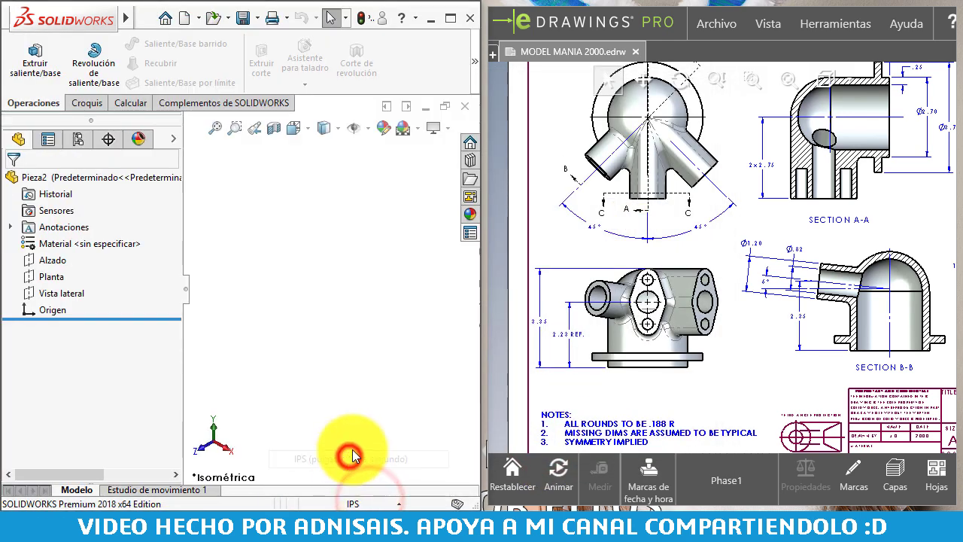
Sketch on the Alzado plane and draw a vertical construction line rising from the origin
left_click(52, 258)
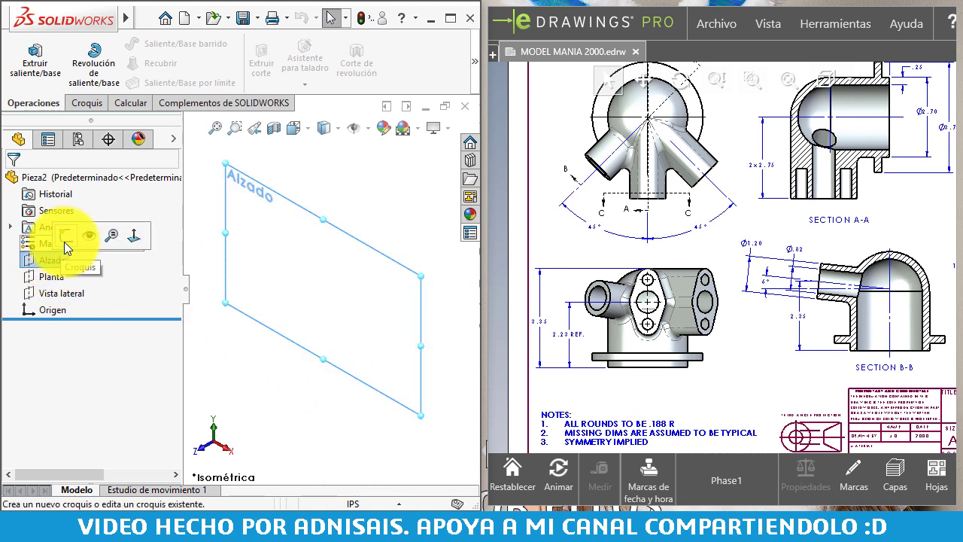
left_click(66, 241)
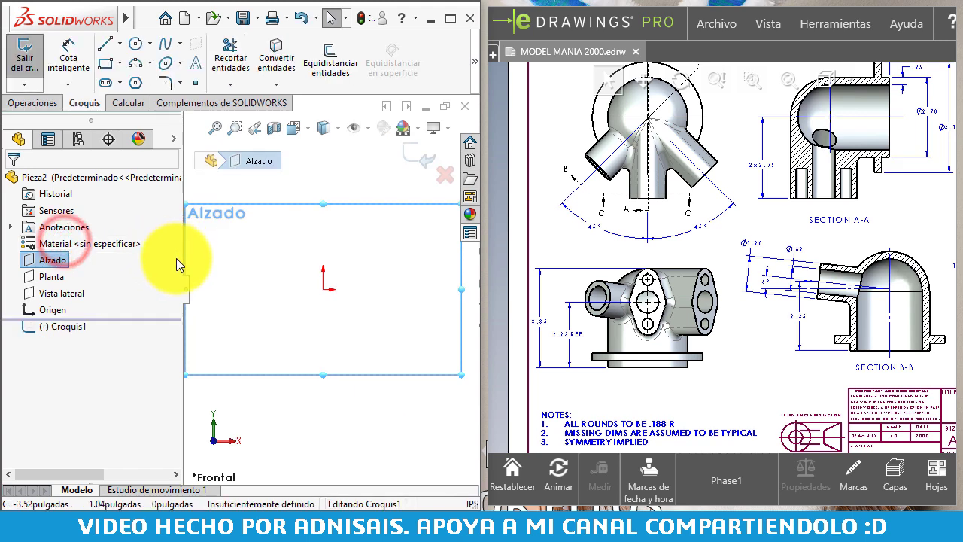
left_click(120, 43)
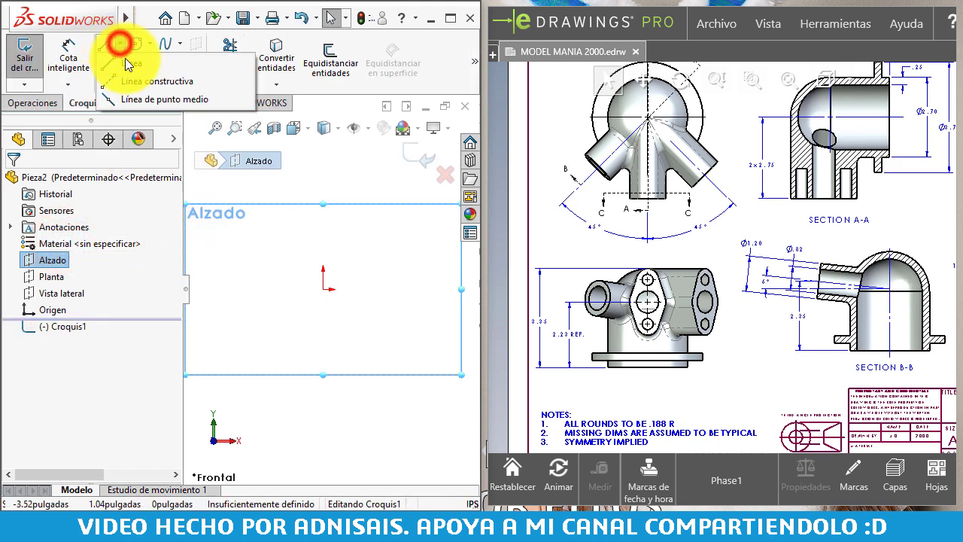
left_click(134, 77)
left_click(324, 288)
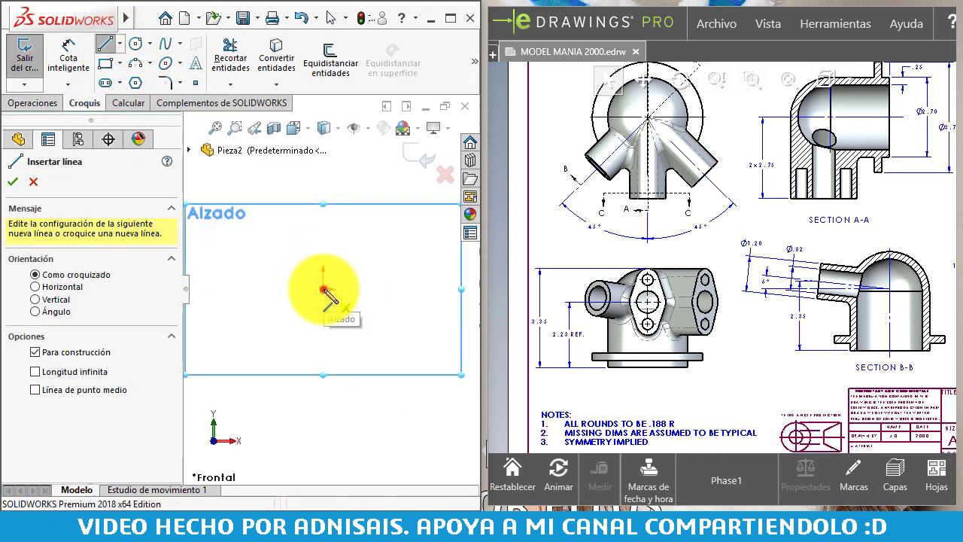
left_click(324, 165)
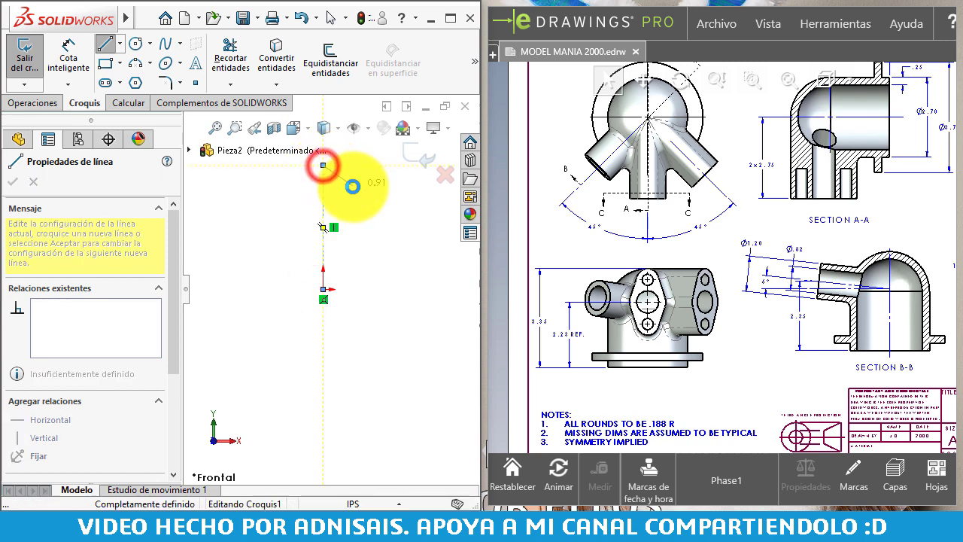
key("Escape")
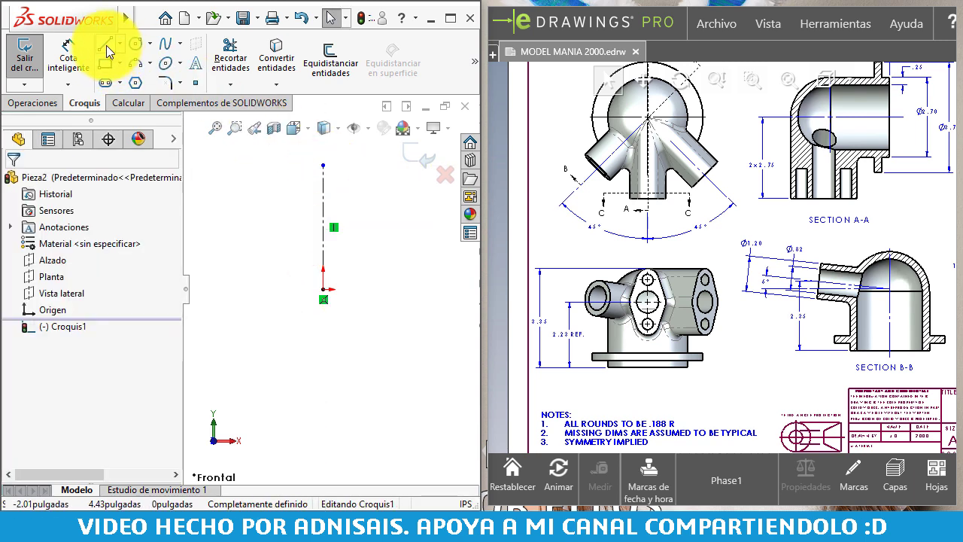
left_click(106, 44)
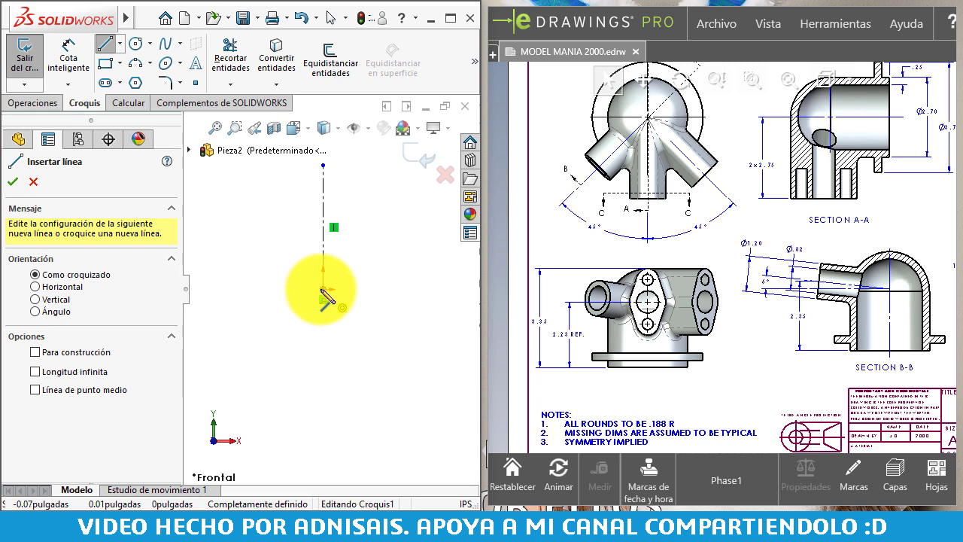
Draw the profile from the origin: base line, short flange step, tall wall, and tangent arc to the centreline
left_click(324, 291)
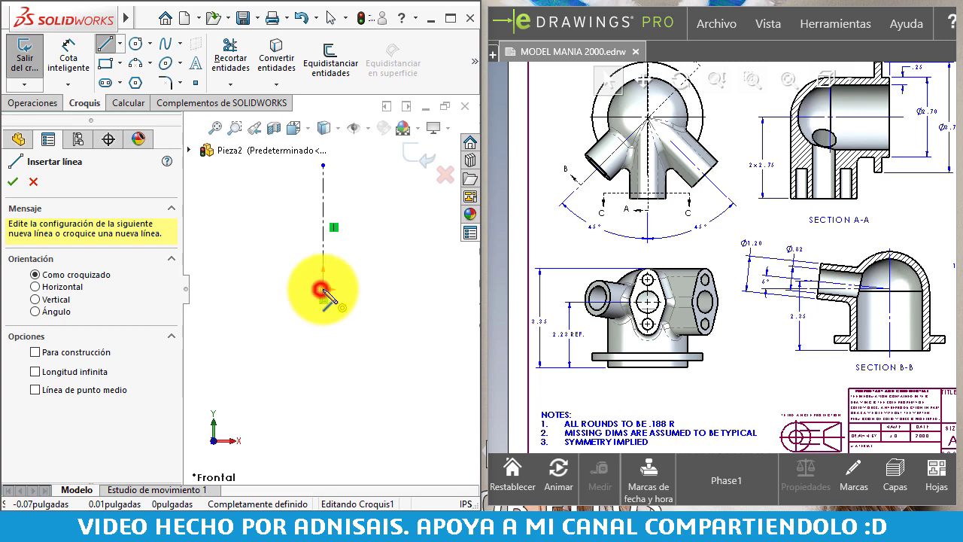
left_click(371, 289)
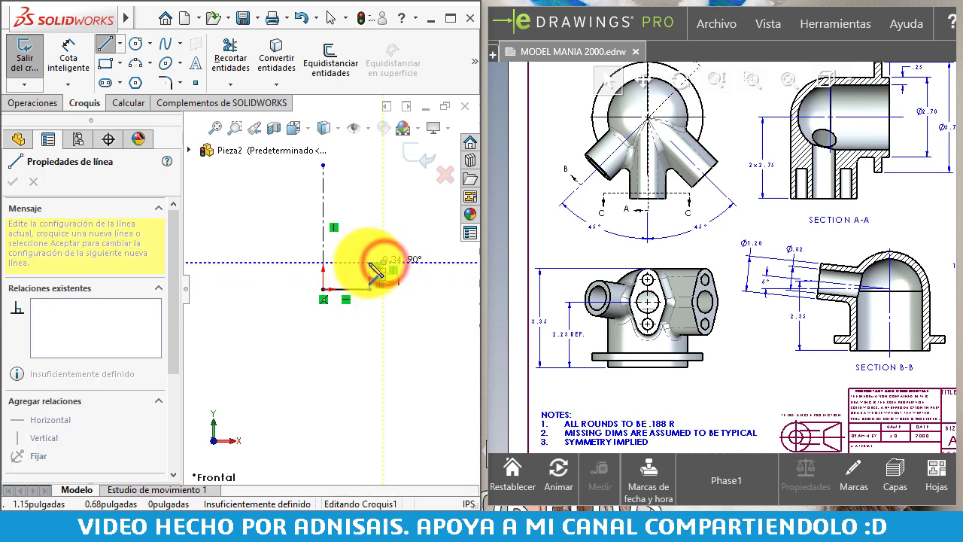
left_click(369, 262)
left_click(369, 204)
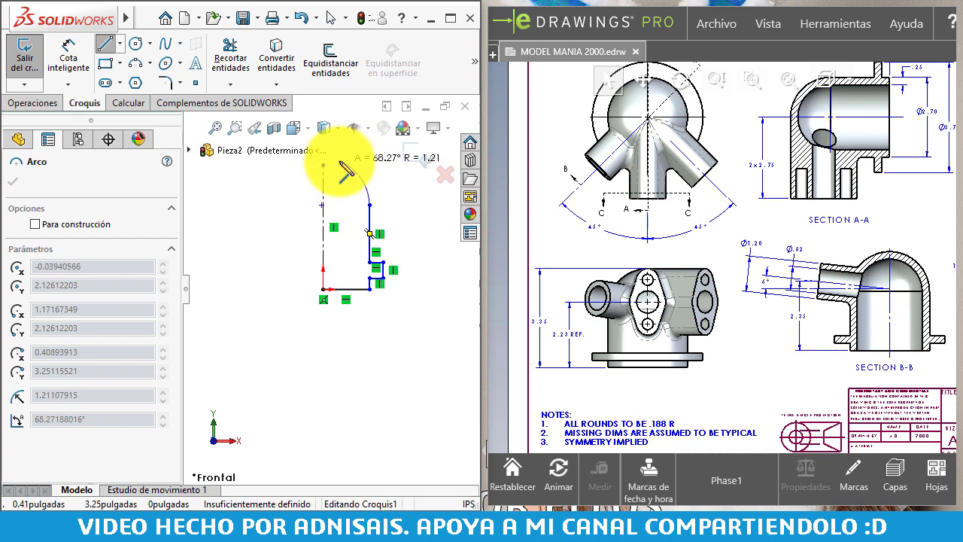
left_click(327, 165)
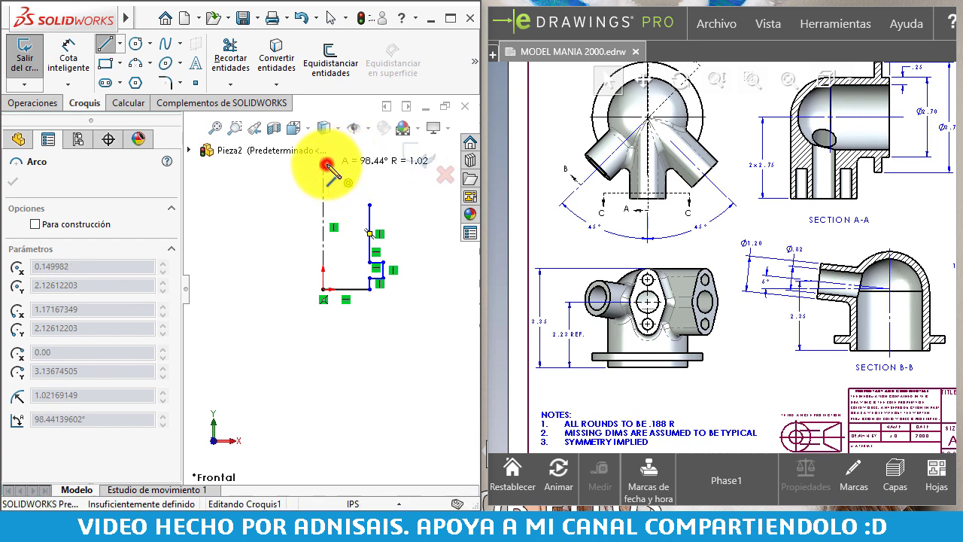
key("Escape")
scroll(345, 197, "down", 3)
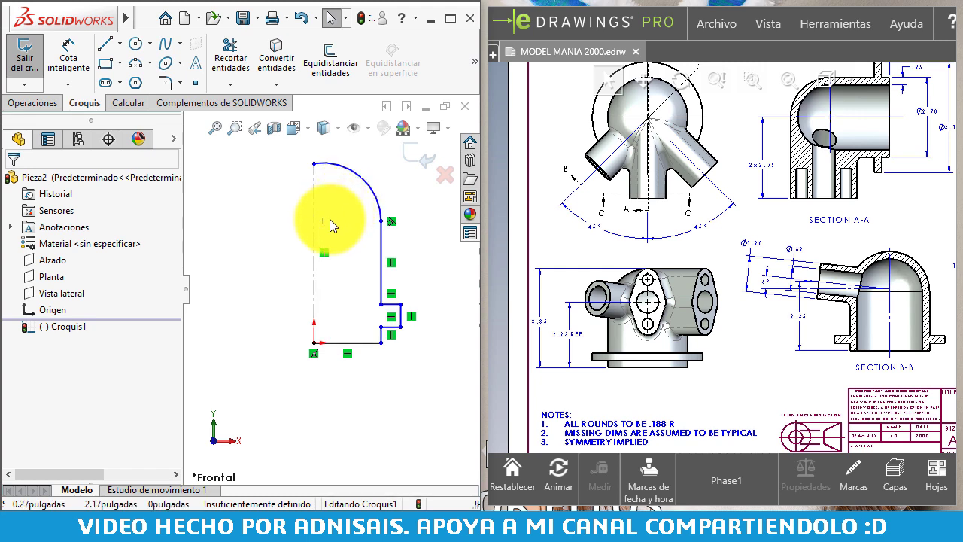
left_click(323, 220)
left_click(315, 203)
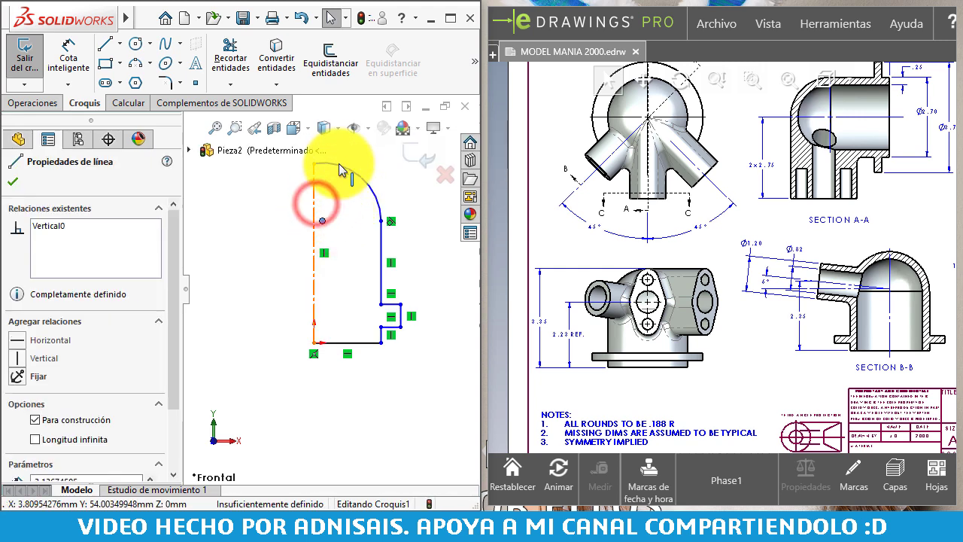
Snap the arc onto the centreline and make the two vertical wall lines collinear
left_click(381, 135)
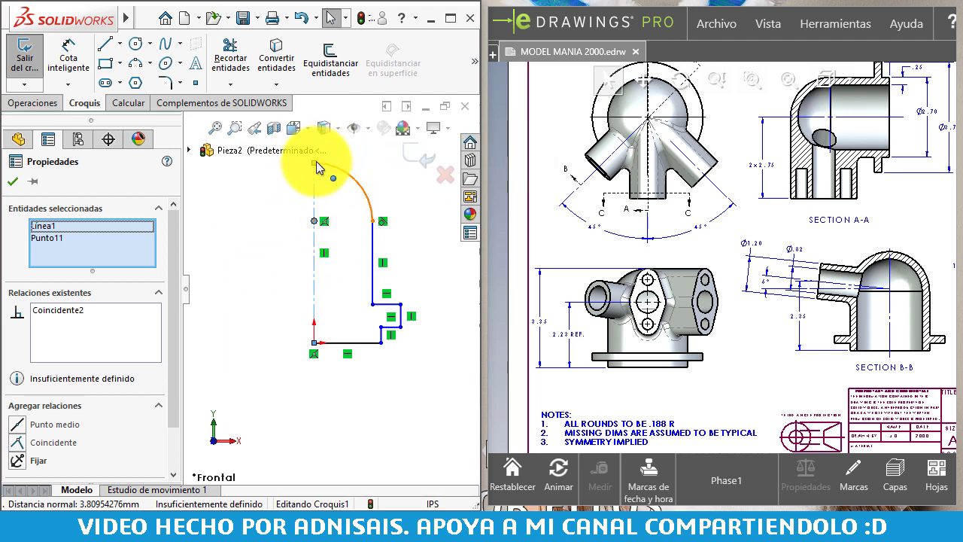
left_click_drag(316, 161, 315, 162)
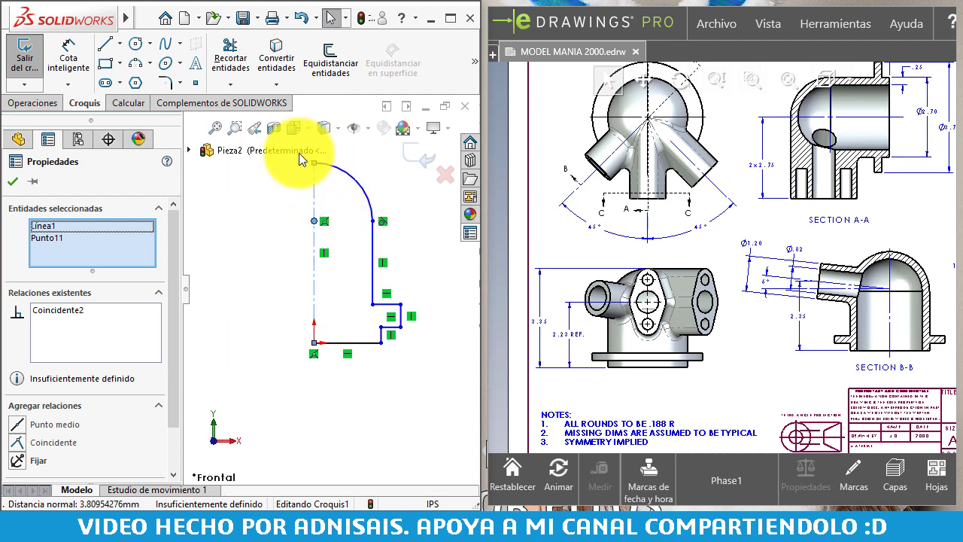
left_click(272, 198)
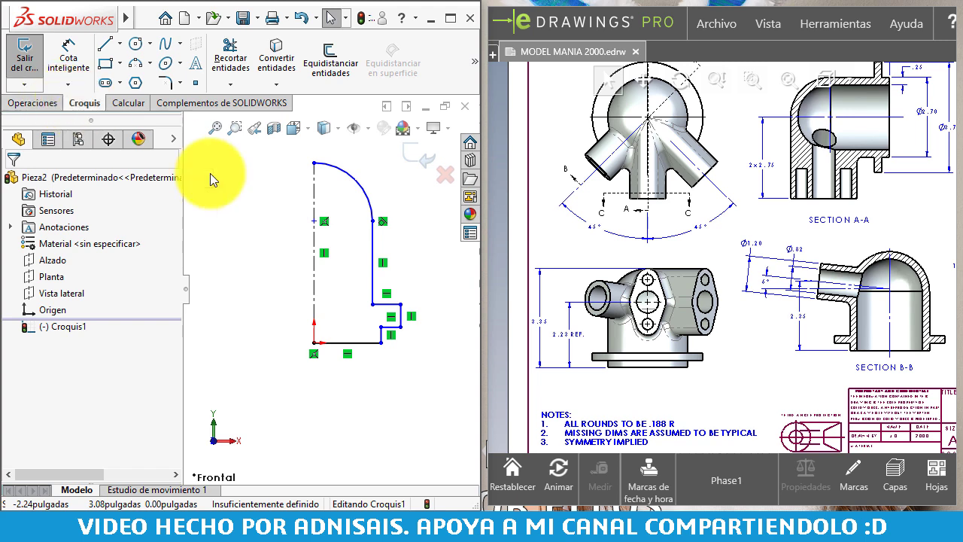
left_click(372, 296)
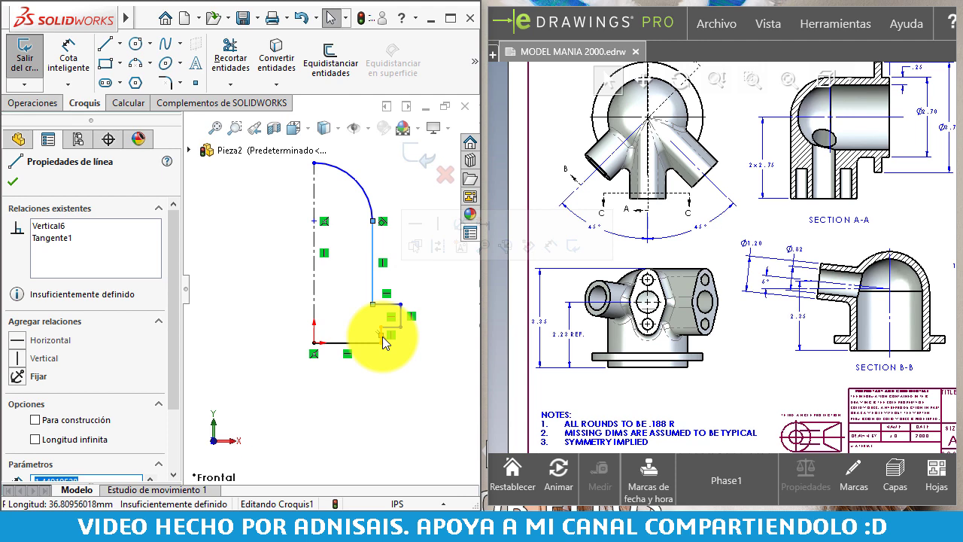
left_click_drag(383, 337, 371, 322)
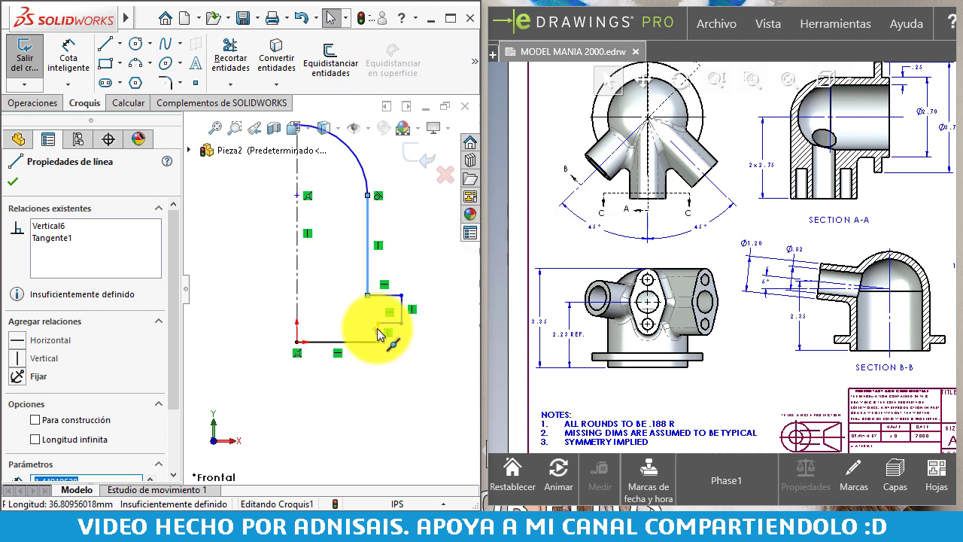
left_click(371, 322, "ctrl")
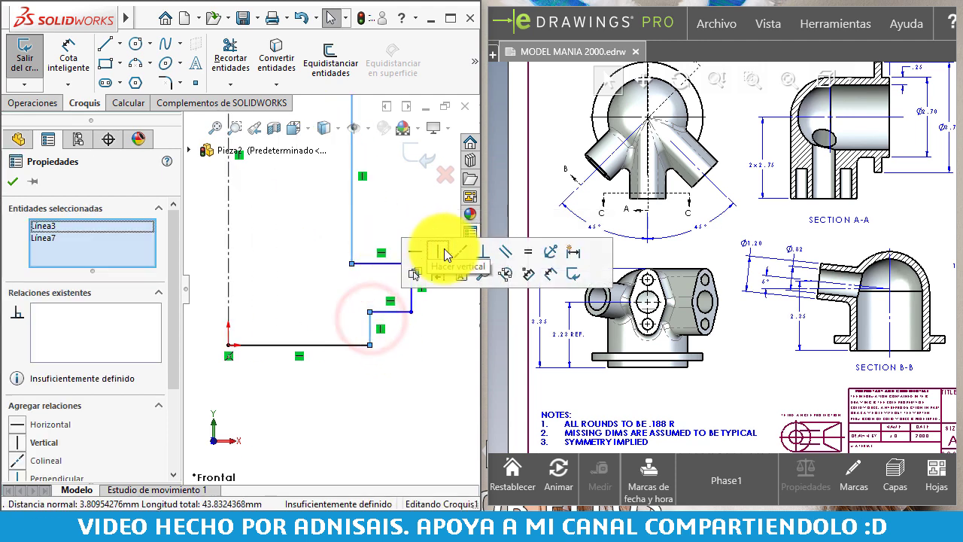
left_click(454, 251)
Start Smart Dimension and pick the outer vertical edge of the profile
left_click(397, 369)
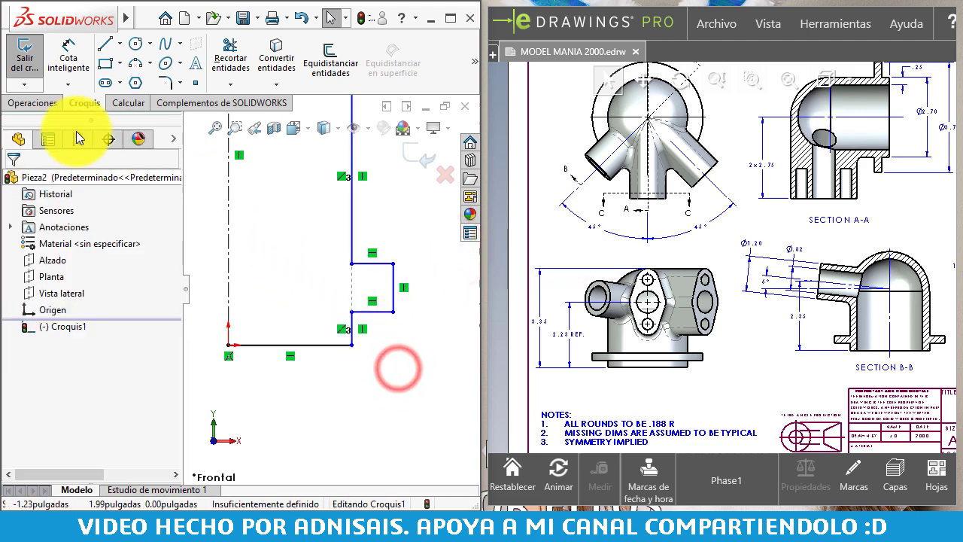
left_click(67, 60)
middle_click_drag(223, 238, 303, 269, "ctrl")
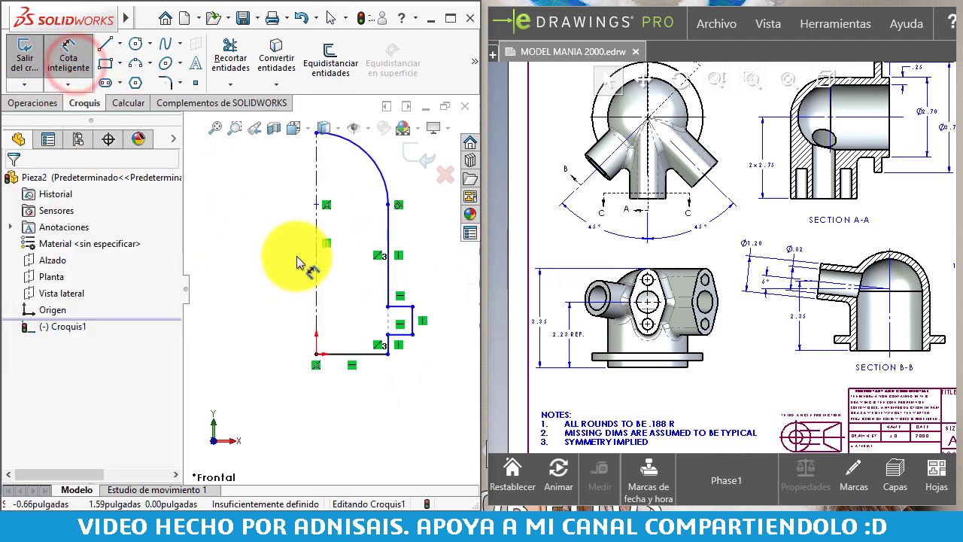
left_click(390, 344)
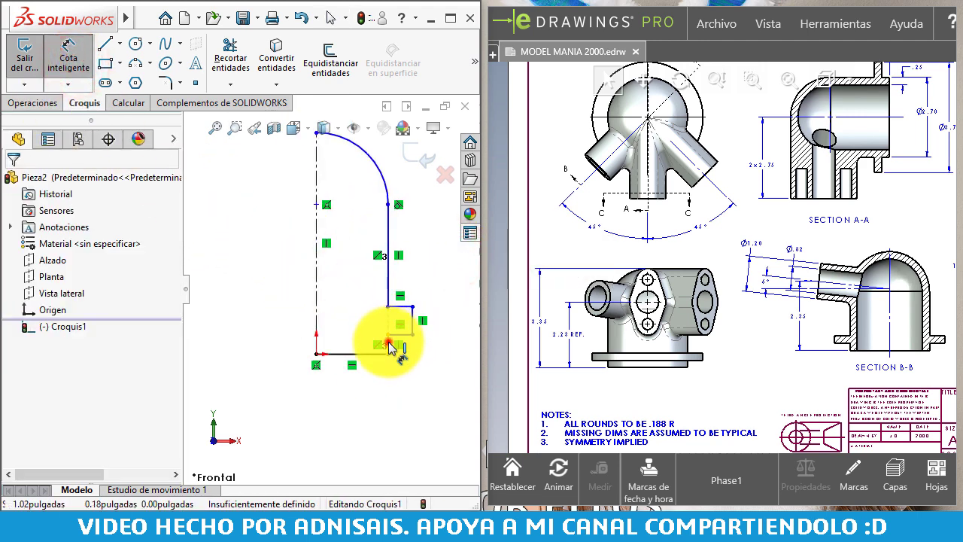
Add diameter dimensions of 2.70 and 3.75 across the centreline
left_click(316, 324)
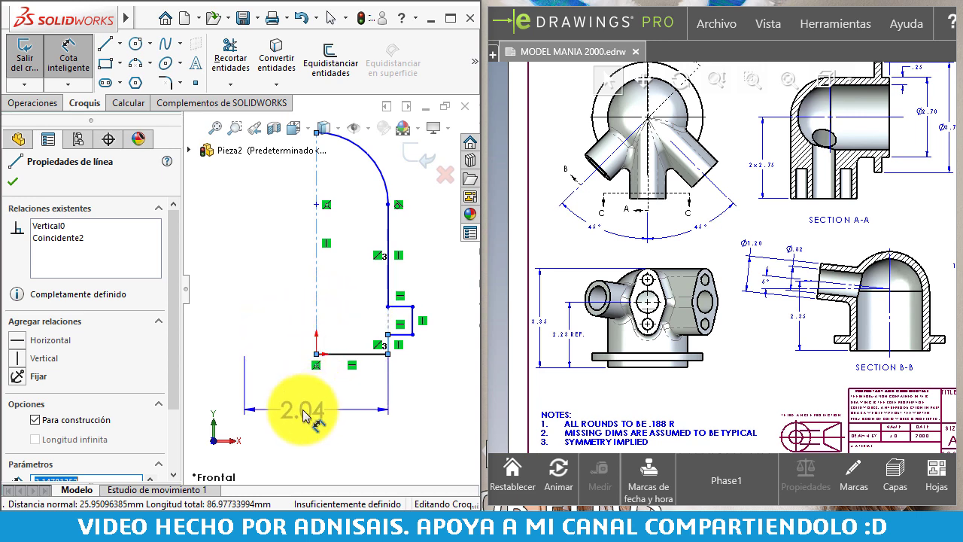
left_click(303, 412)
left_click(304, 411)
scroll(734, 251, "down", 2)
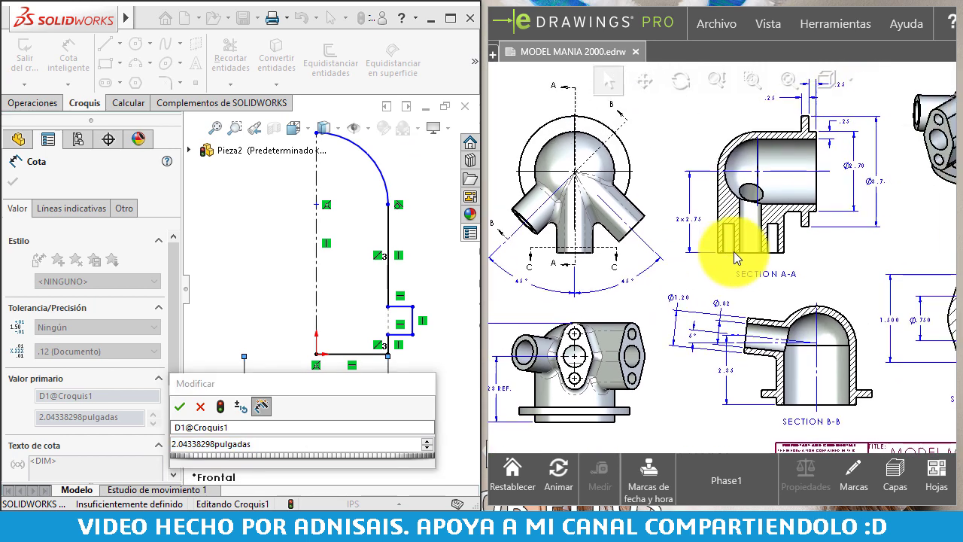
scroll(824, 157, "down", 2)
scroll(824, 157, "down", 1)
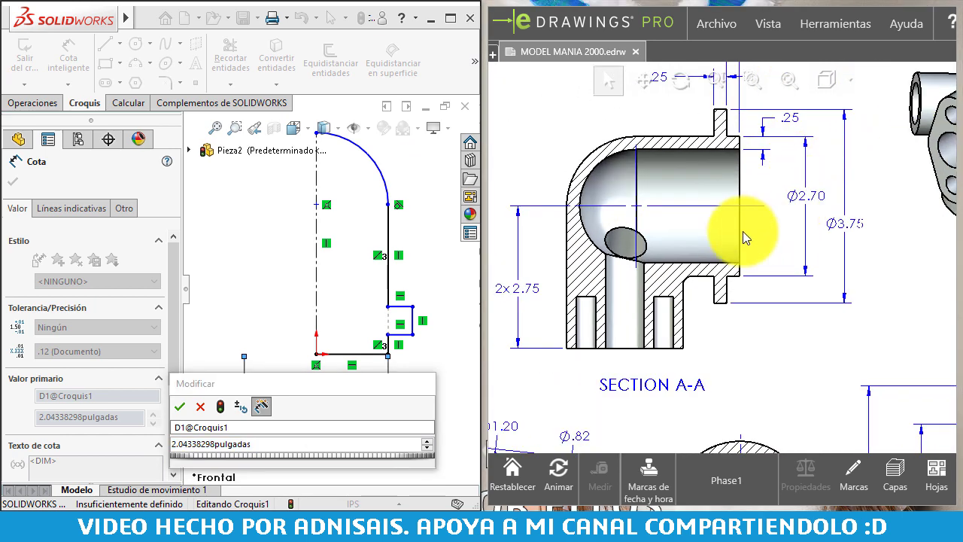
double_click(322, 445)
type("2.7")
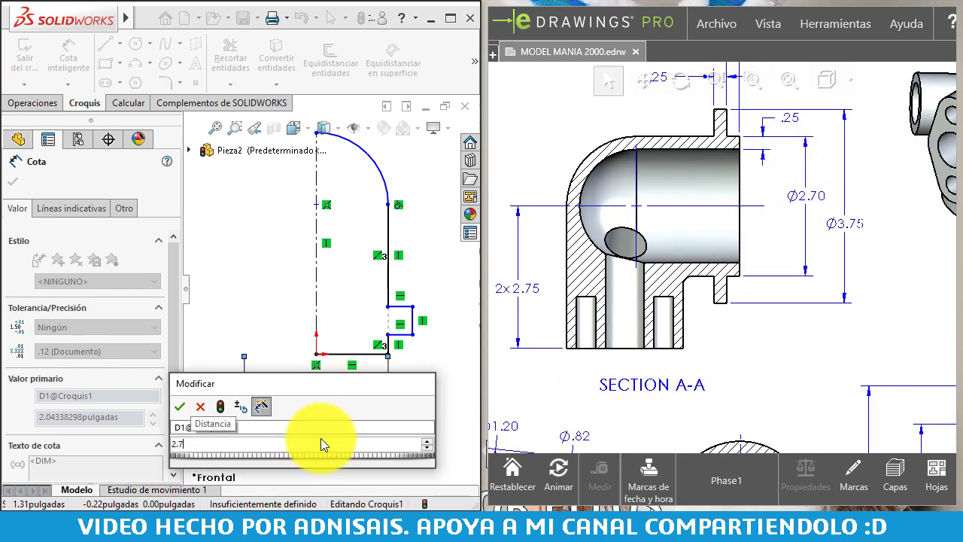
key("Return")
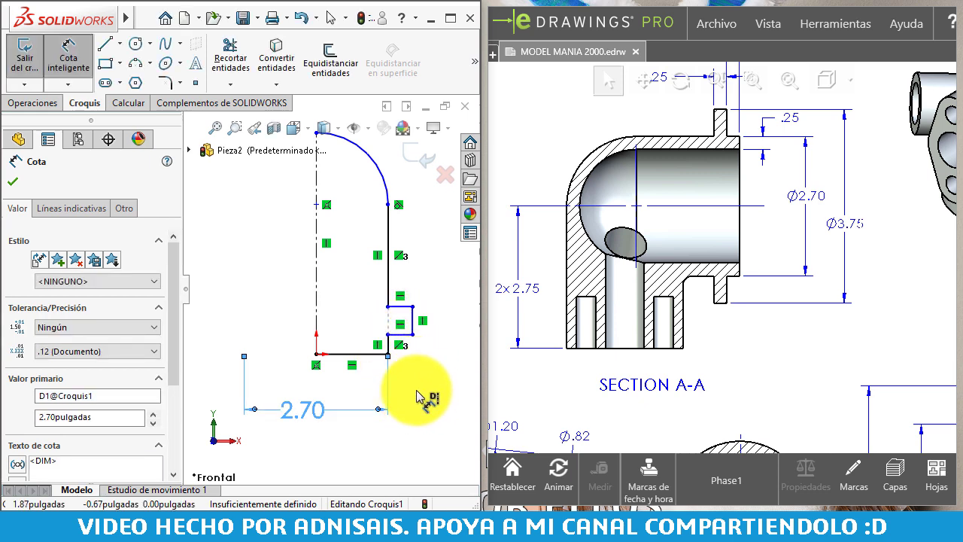
left_click(411, 332)
left_click(336, 466)
type("3.75")
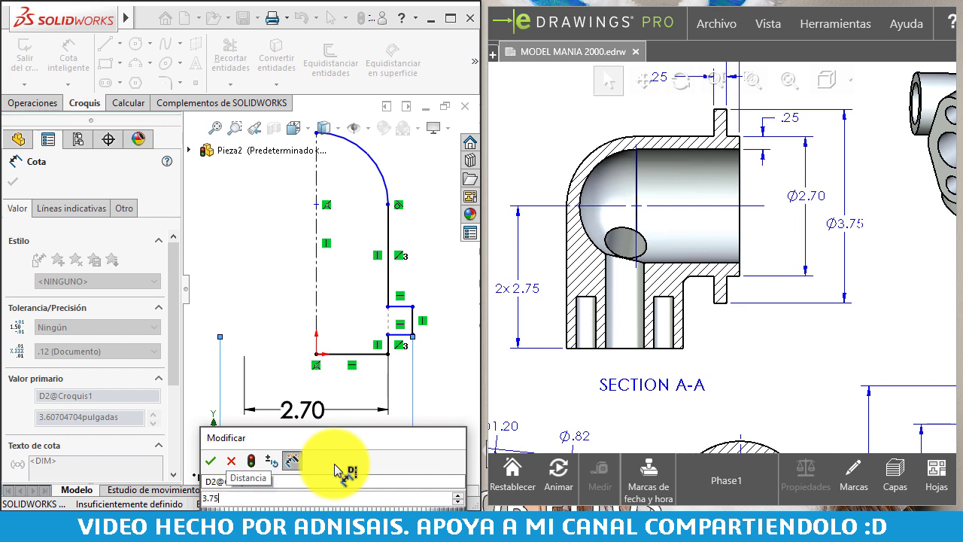
key("Return")
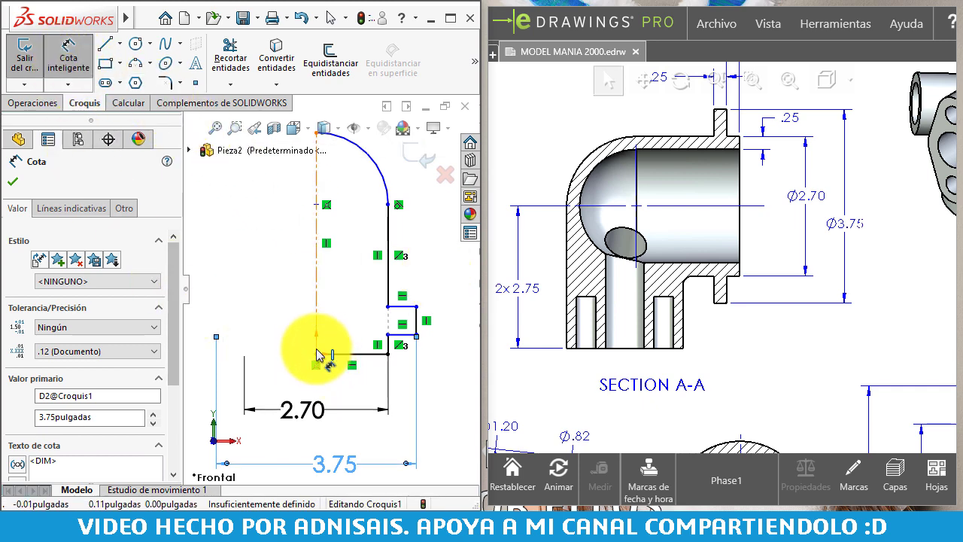
Dimension the two small flange segments at .25 each
left_click(387, 344)
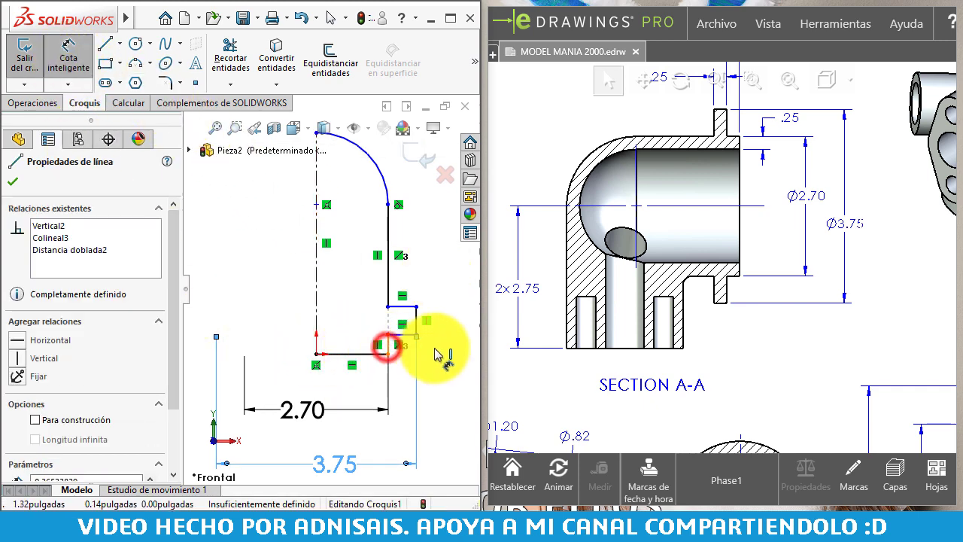
left_click(442, 341)
left_click(863, 253)
scroll(863, 253, "down", 2)
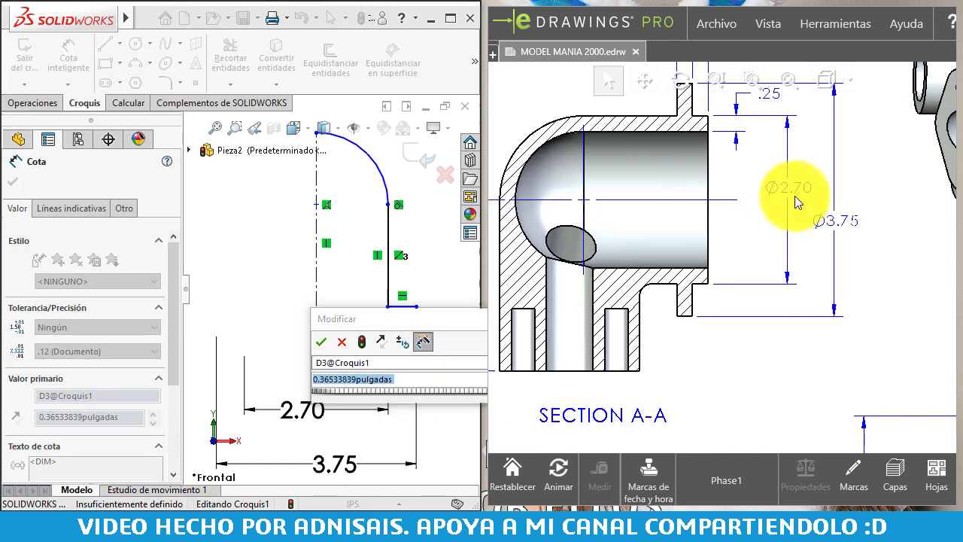
scroll(795, 204, "down", 2)
left_click(445, 386)
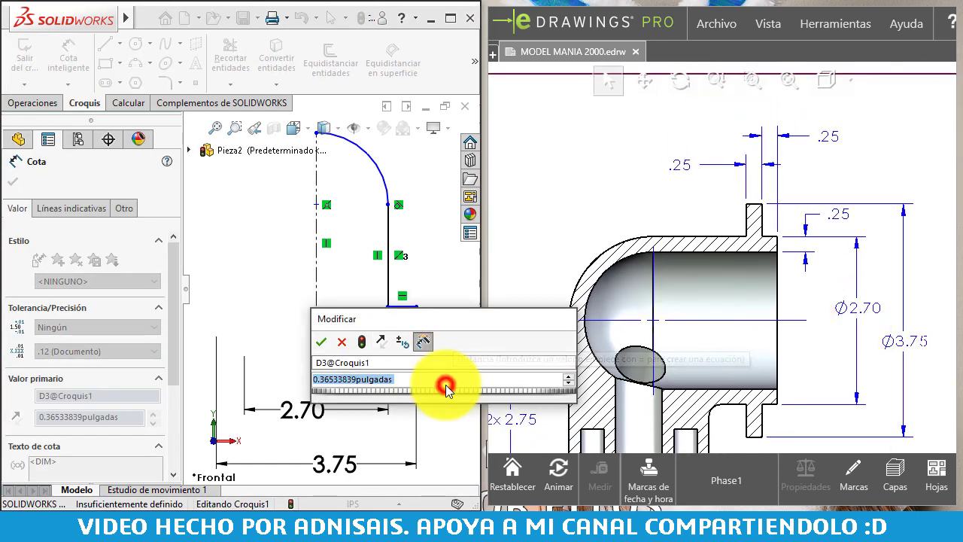
type(".25")
key("Return")
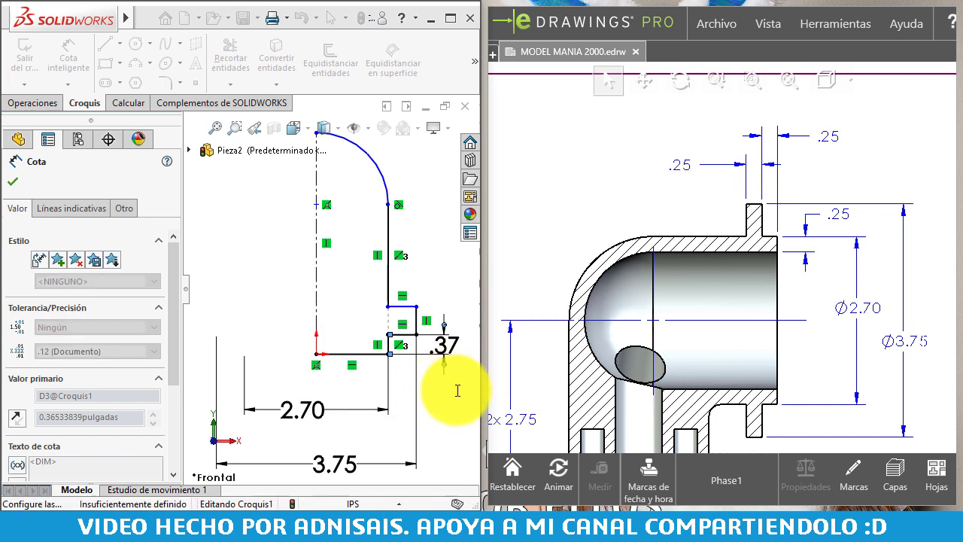
left_click(418, 320)
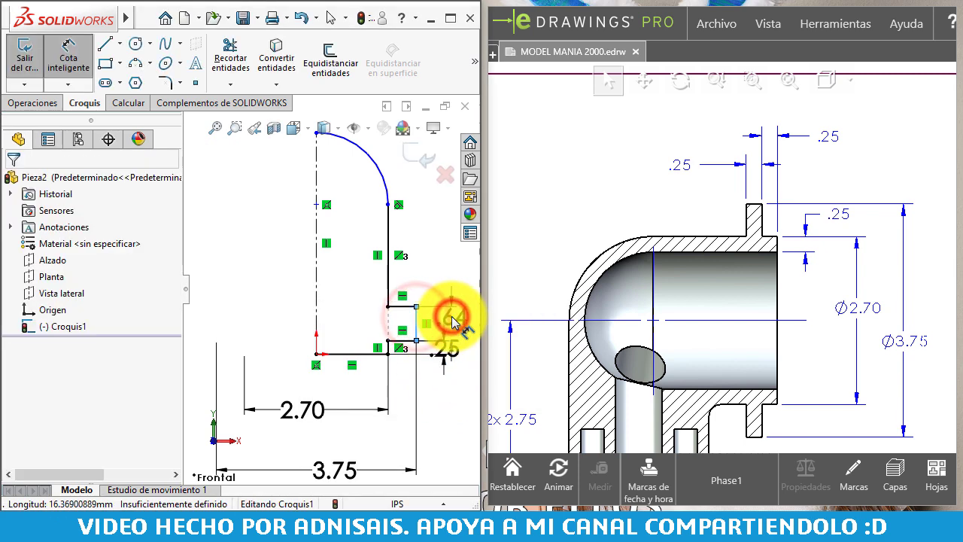
left_click(450, 319)
type(".25")
key("Return")
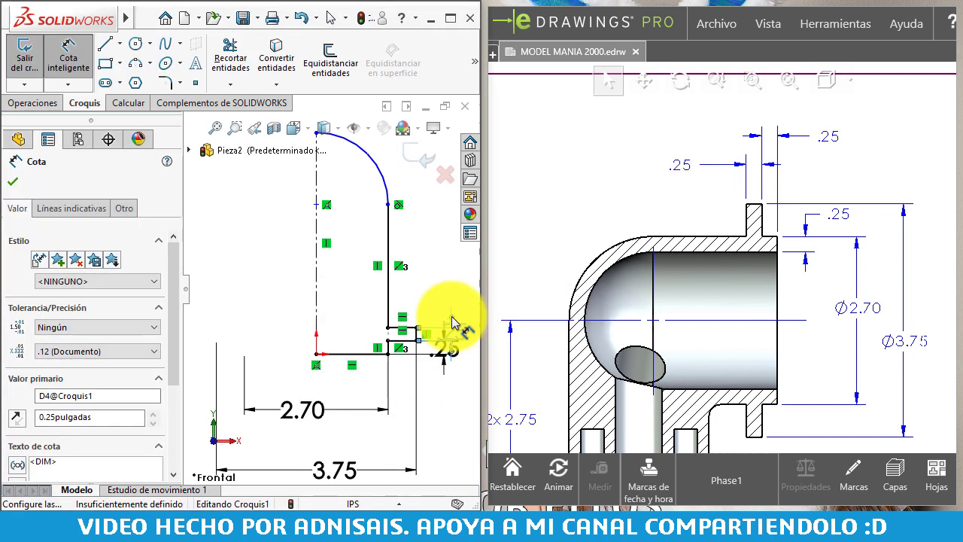
Dimension the dome's overall height from the top and finish dimensioning
mouse_move(576, 300)
middle_mouse_down()
mouse_move(817, 259)
mouse_move(659, 295)
middle_mouse_up()
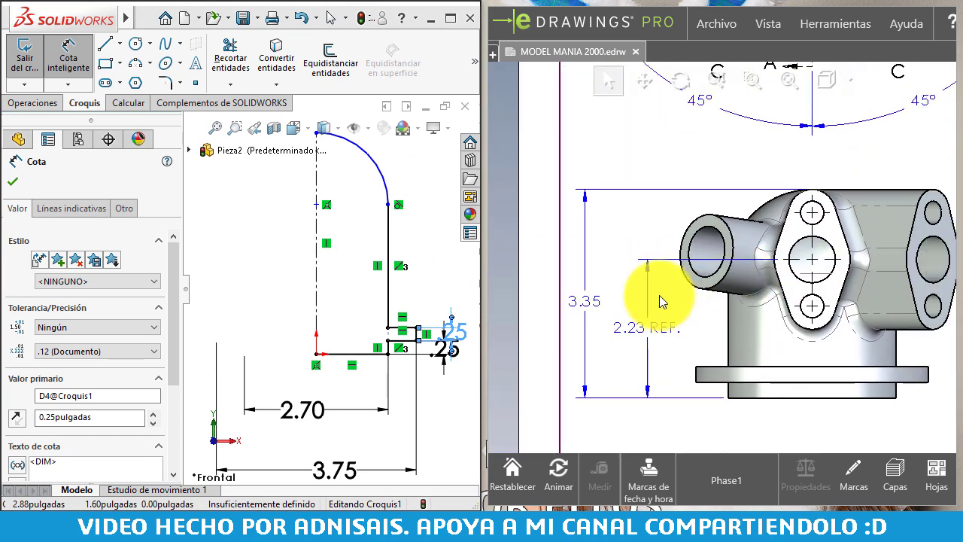
scroll(321, 180, "up", 1)
scroll(321, 207, "up", 1)
left_click(320, 208)
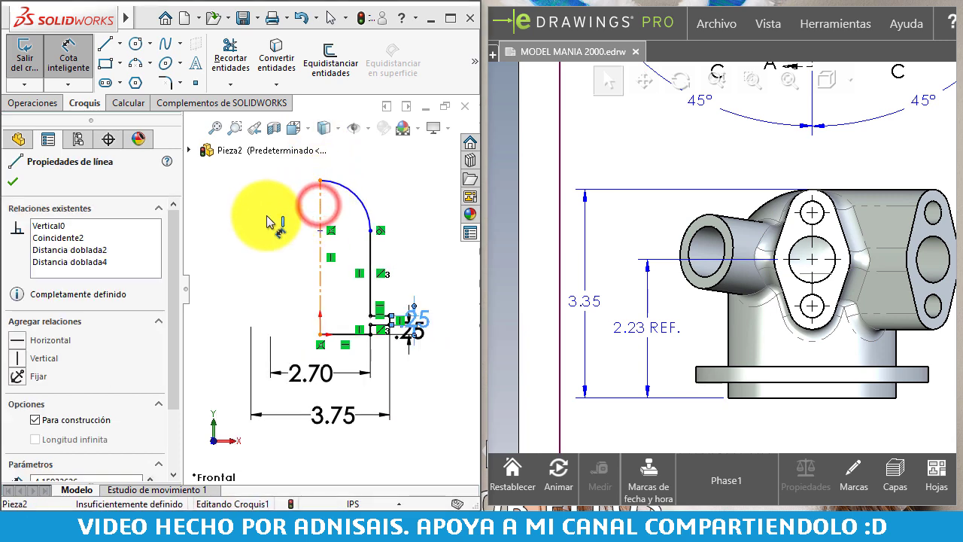
left_click(268, 216)
type("4.16")
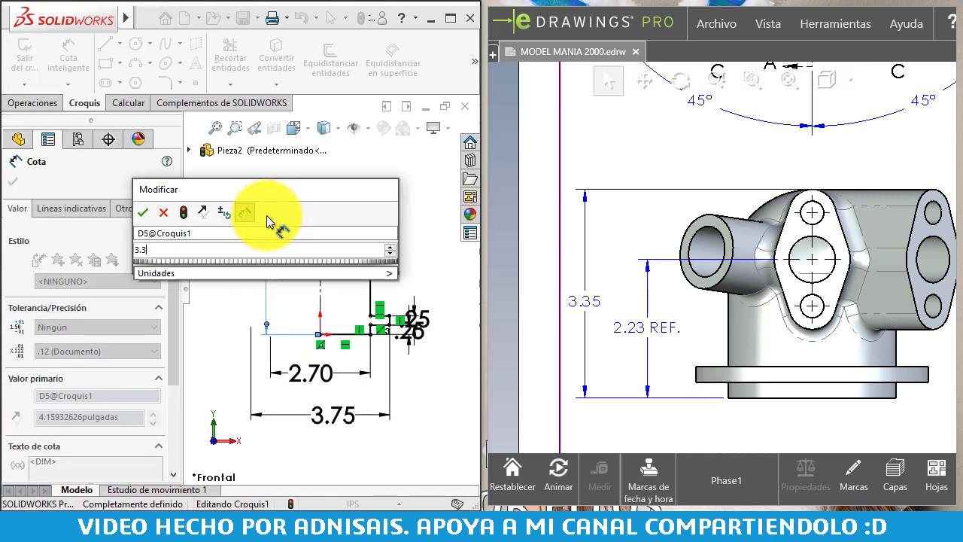
key("Return")
key("Escape")
scroll(294, 301, "down", 2)
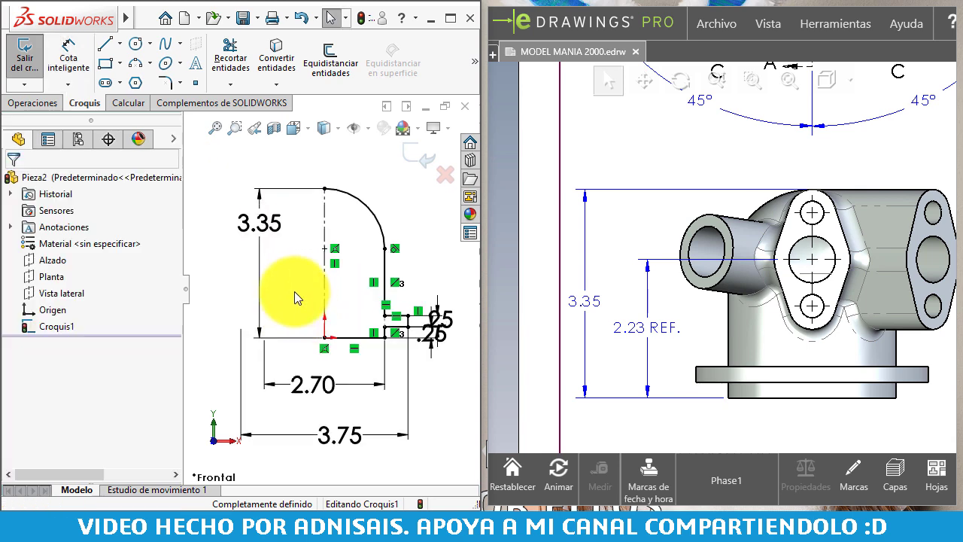
Revolve the profile 360° about the centreline, letting the open sketch auto-close
left_click(36, 104)
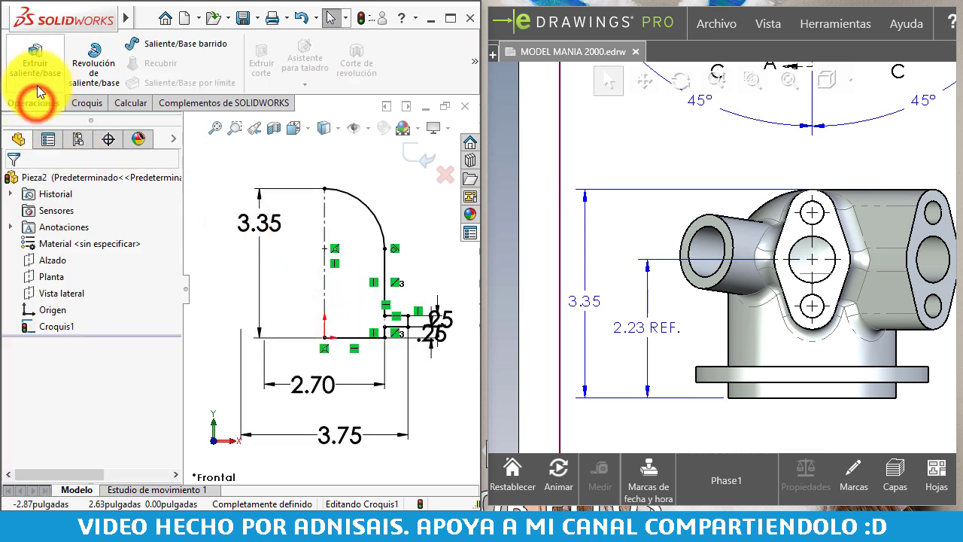
left_click(94, 71)
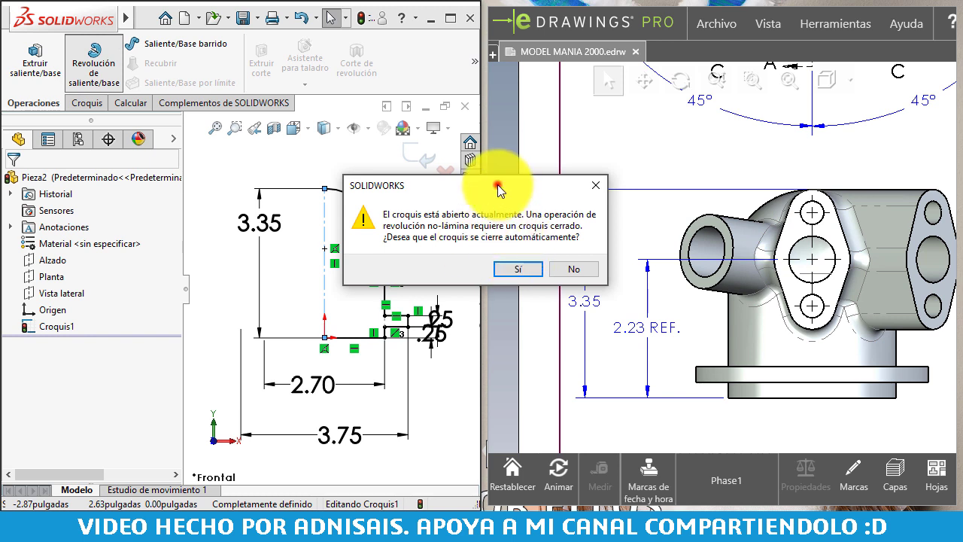
left_click_drag(498, 187, 569, 183)
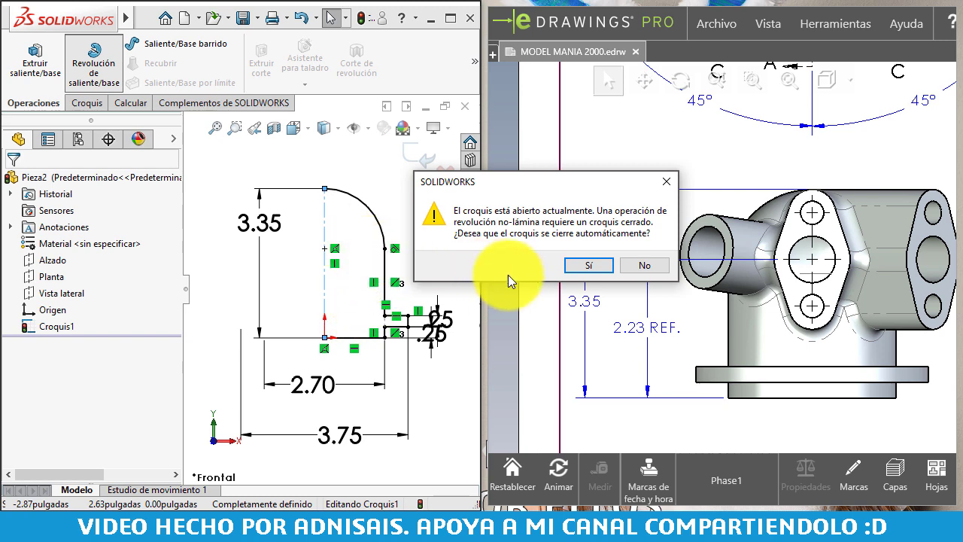
left_click(587, 265)
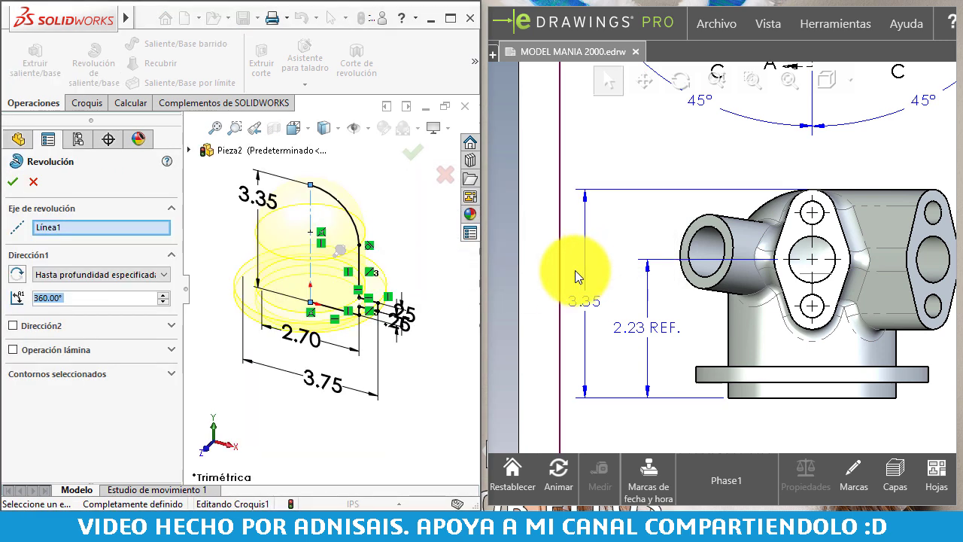
left_click(13, 183)
mouse_move(297, 381)
middle_mouse_down()
mouse_move(304, 333)
mouse_move(314, 378)
mouse_move(279, 157)
mouse_move(269, 306)
mouse_move(344, 333)
middle_mouse_up()
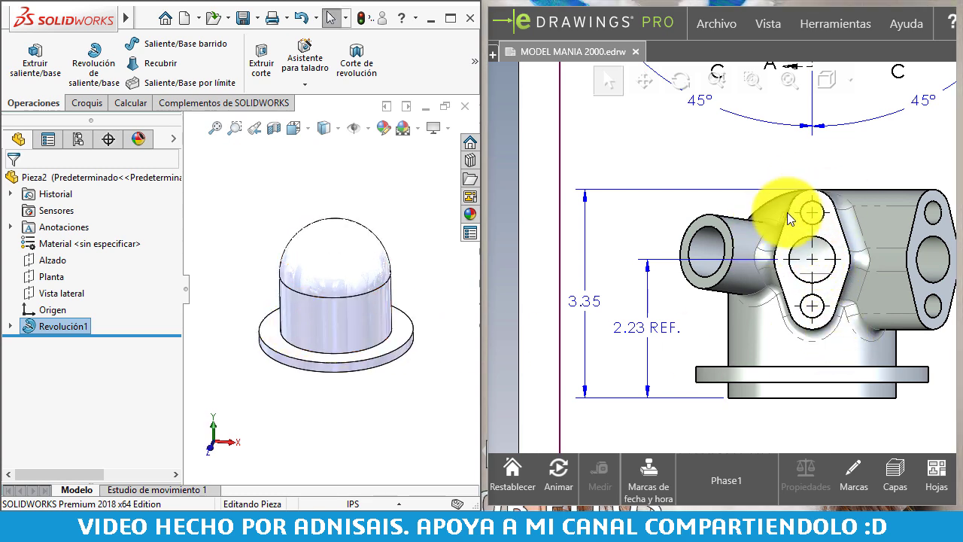
Review Section A-A and Section C-C with their boss and hole notes on the drawing
middle_click_drag(796, 247, 667, 250)
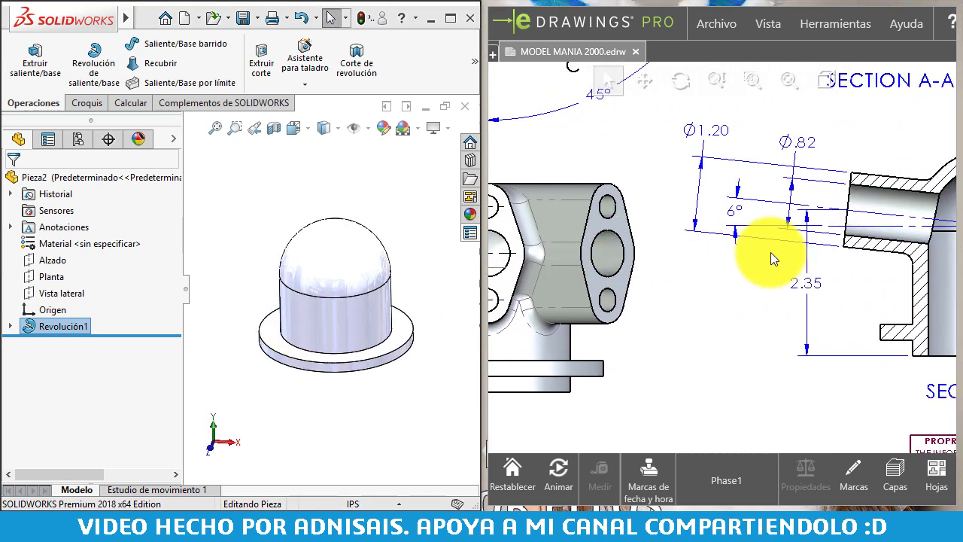
mouse_move(771, 252)
middle_mouse_down()
mouse_move(871, 279)
mouse_move(798, 262)
middle_mouse_up()
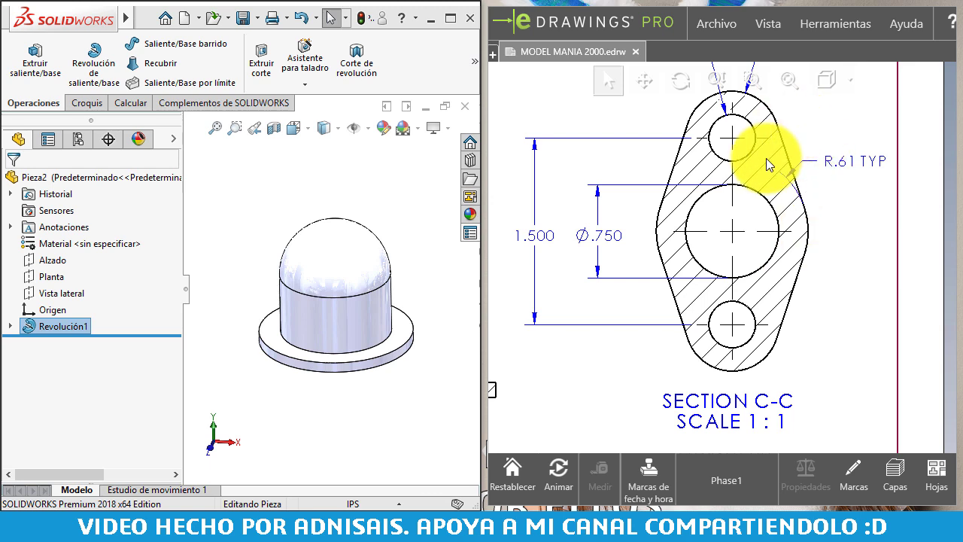
middle_click_drag(766, 158, 769, 219)
scroll(753, 210, "down", 1)
scroll(737, 203, "up", 3)
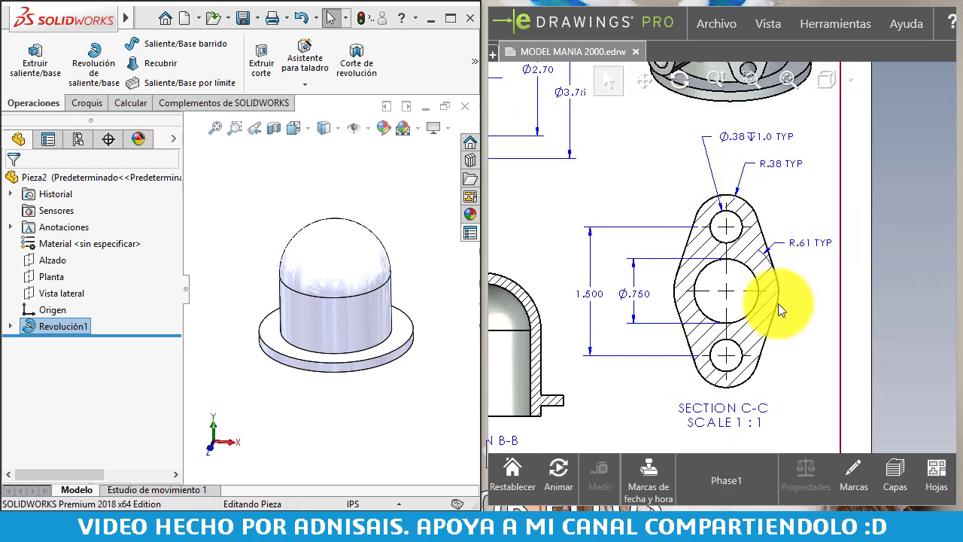
Start a new sketch on the front (Alzado) plane
left_click(248, 204)
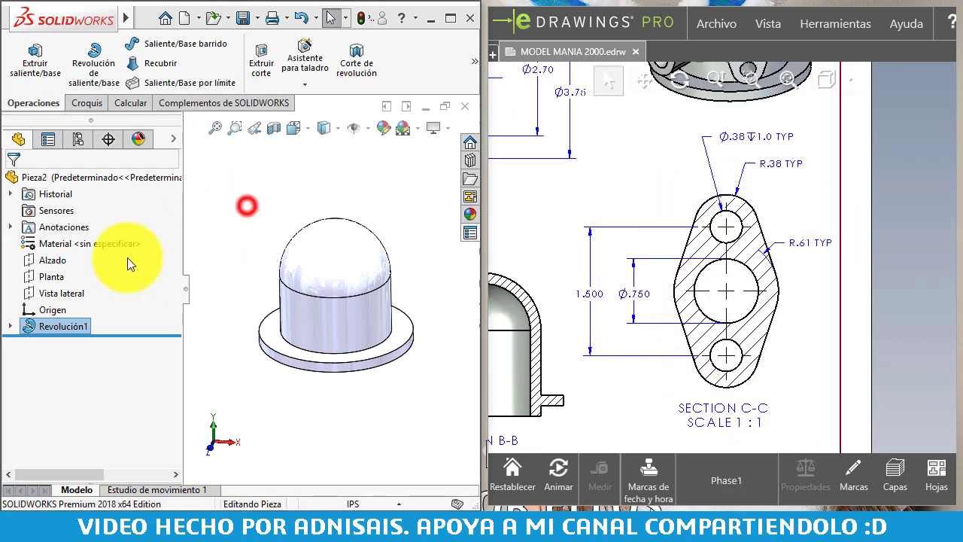
left_click(54, 263)
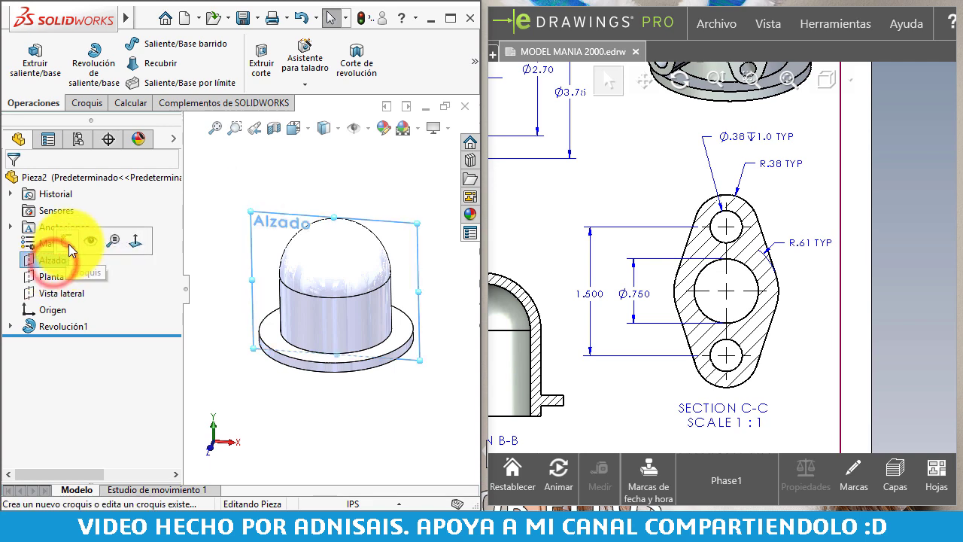
left_click(68, 244)
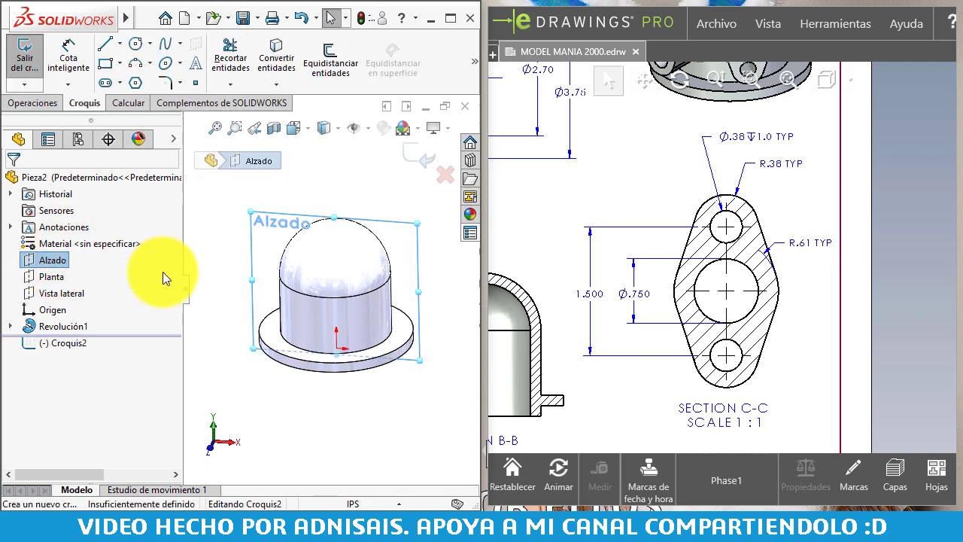
left_click(118, 44)
Draw a vertical construction line straight down from the dome's top midpoint
left_click(117, 77)
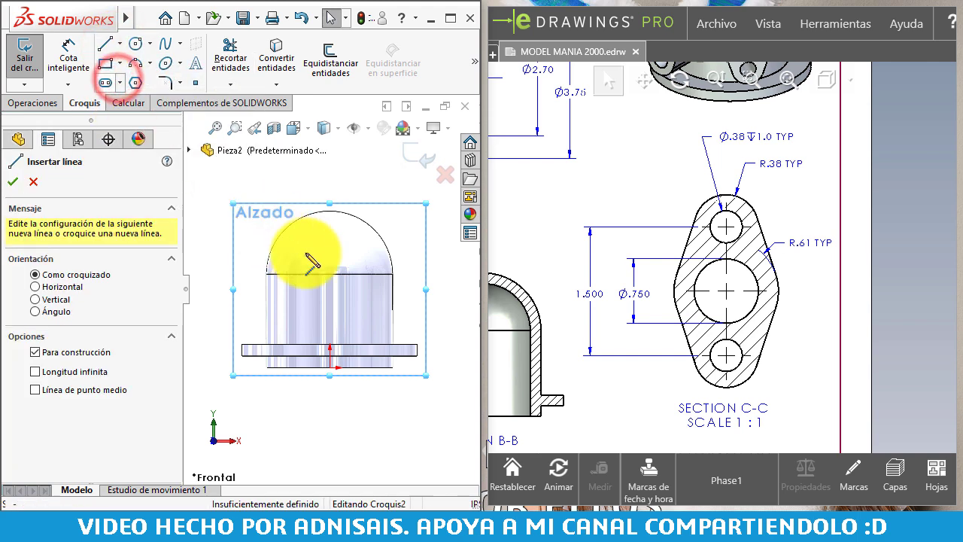
scroll(311, 255, "down", 2)
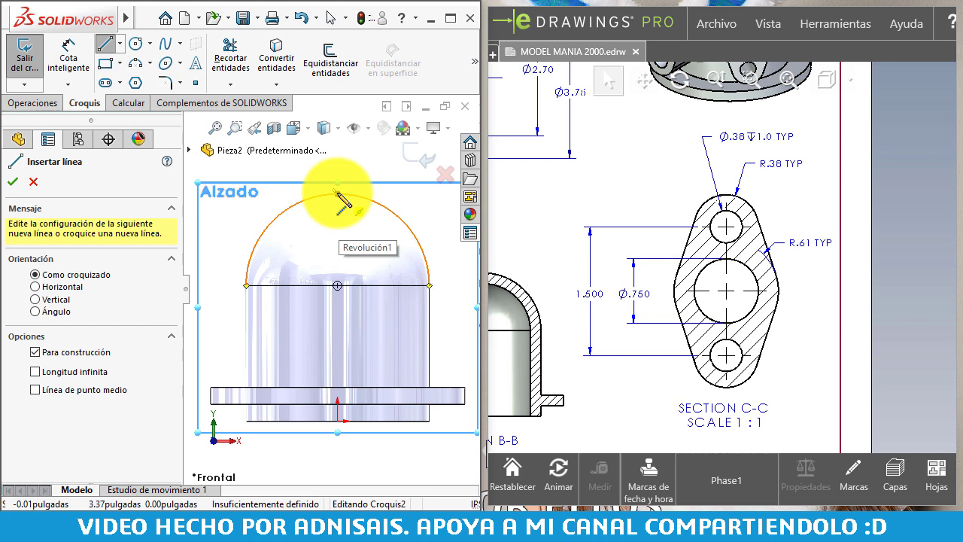
left_click(337, 193)
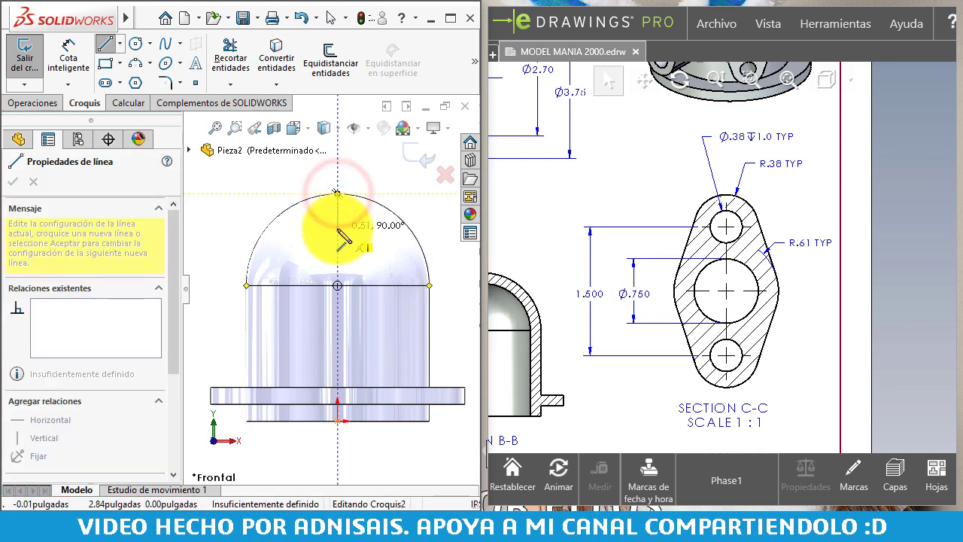
left_click(338, 231)
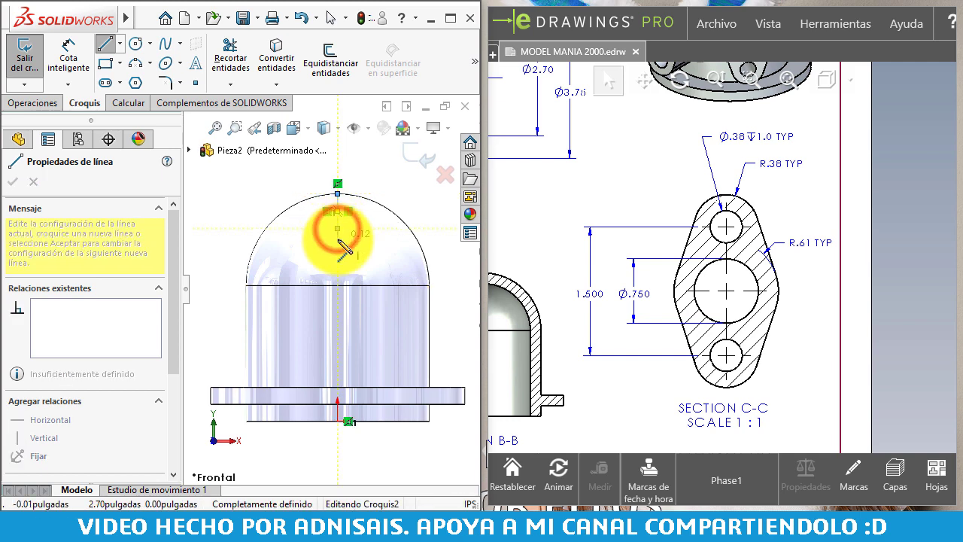
key("Escape")
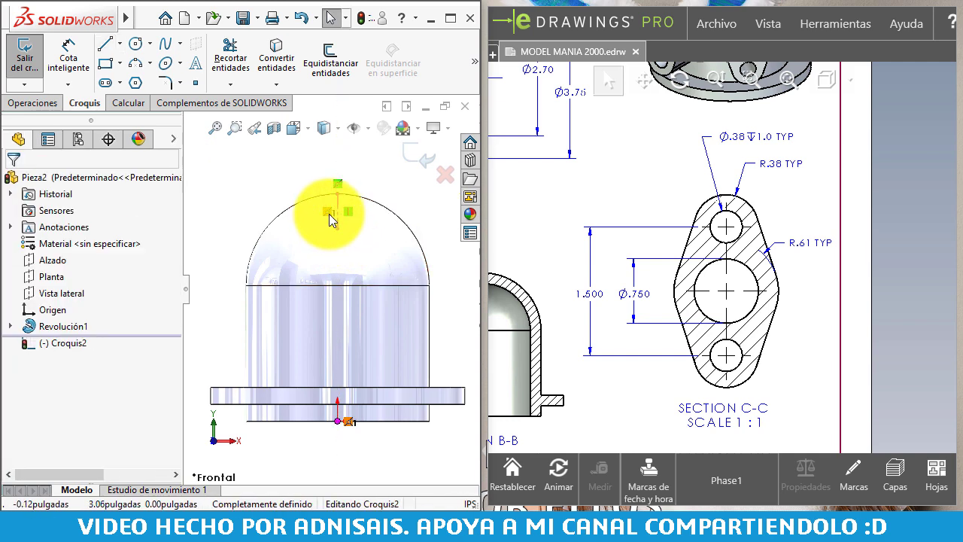
mouse_move(328, 211)
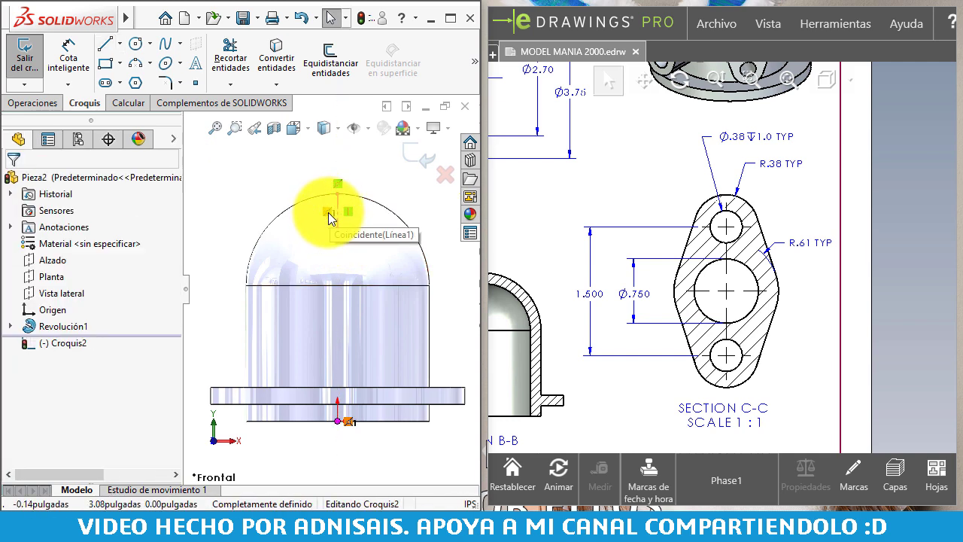
Draw a short horizontal construction line leftward from the vertical line's lower end
left_click(234, 169)
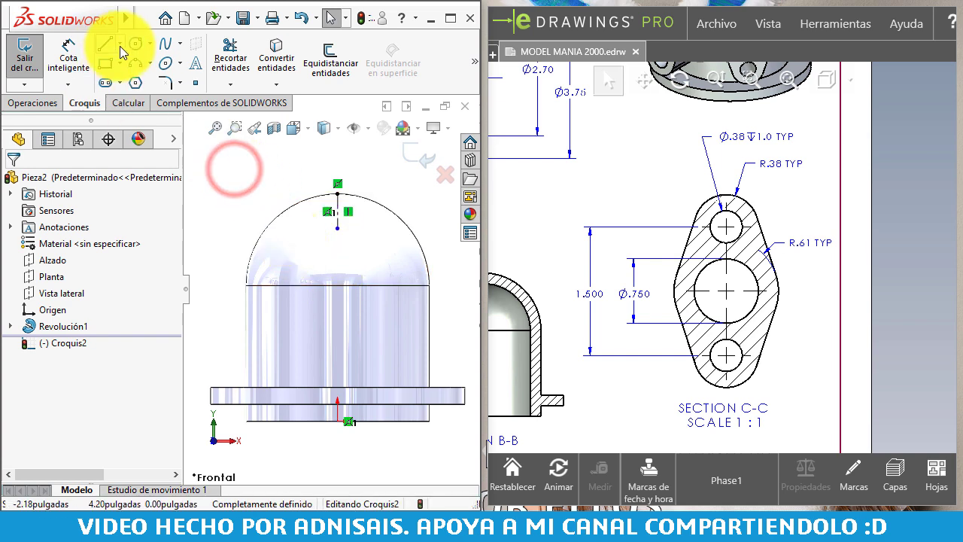
left_click(119, 44)
left_click(125, 80)
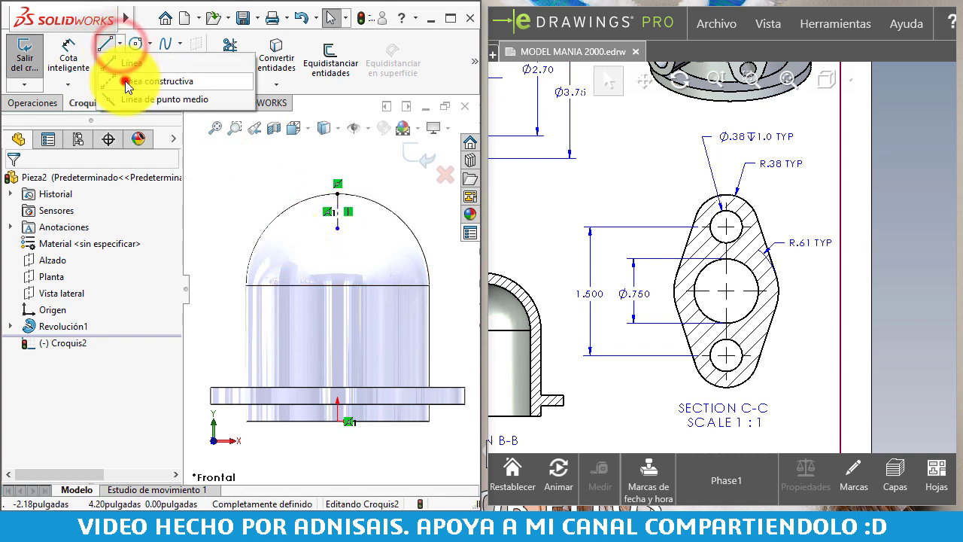
left_click(336, 226)
left_click(310, 227)
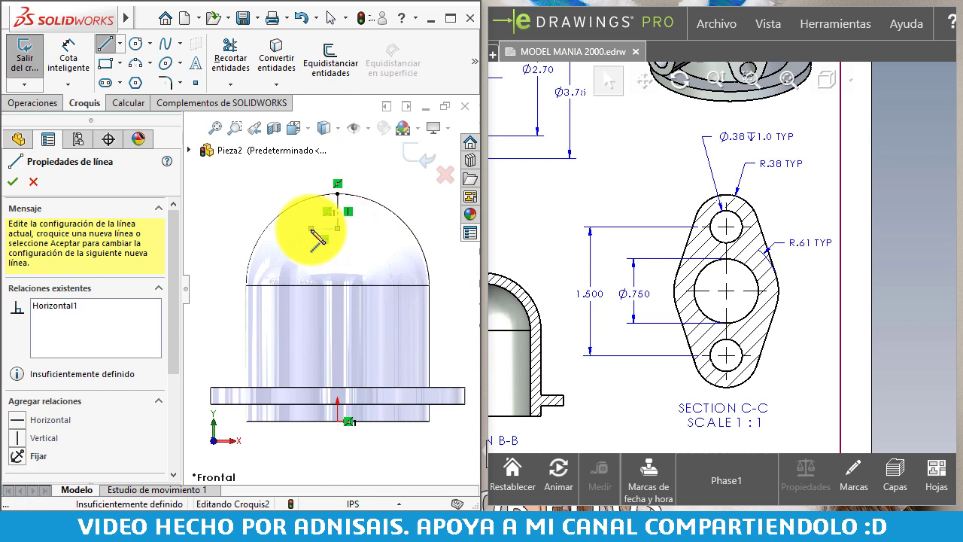
scroll(338, 229, "up", 2)
key("Escape")
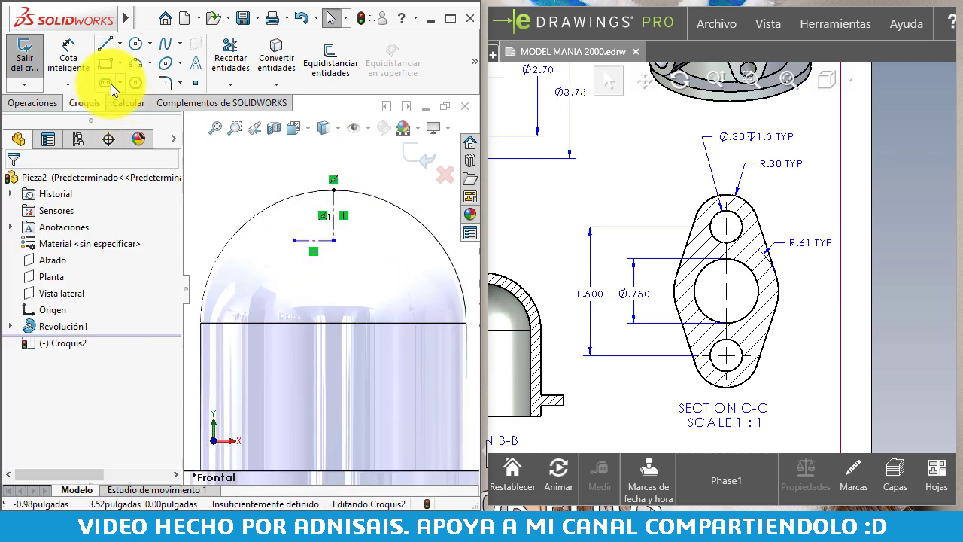
Draw the half outline: horizontal line, tangent arc, rising straight segment and final tangent arc near the top
left_click(105, 43)
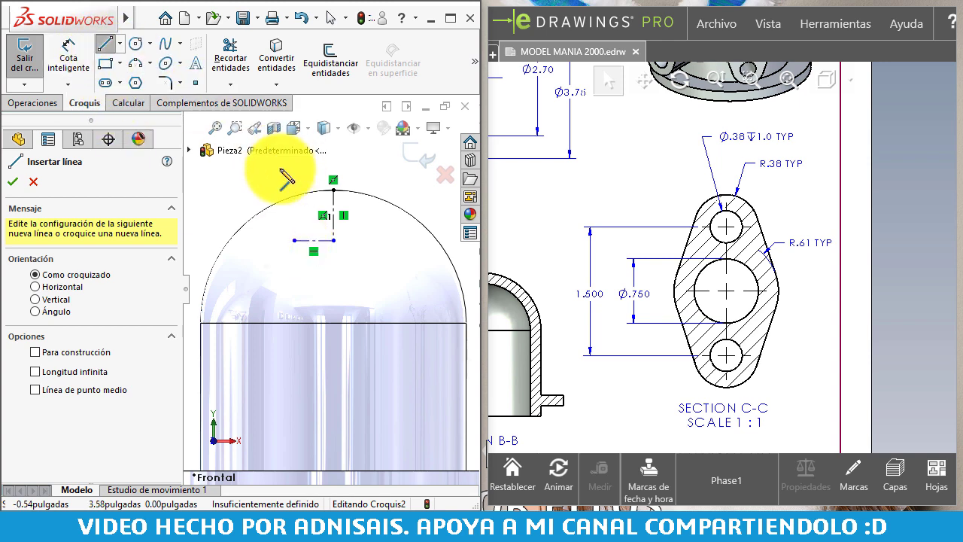
left_click(296, 240)
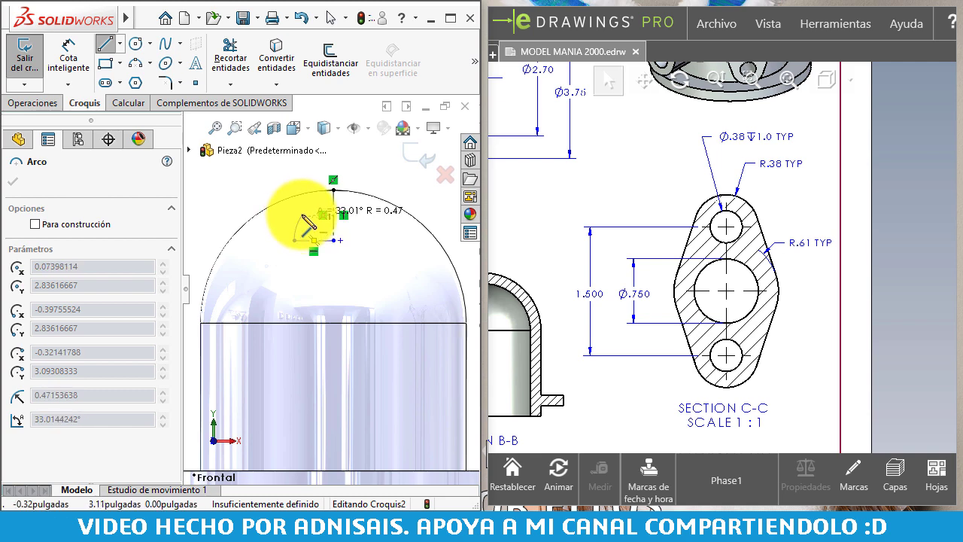
scroll(300, 224, "down", 1)
scroll(300, 222, "down", 1)
scroll(310, 241, "down", 1)
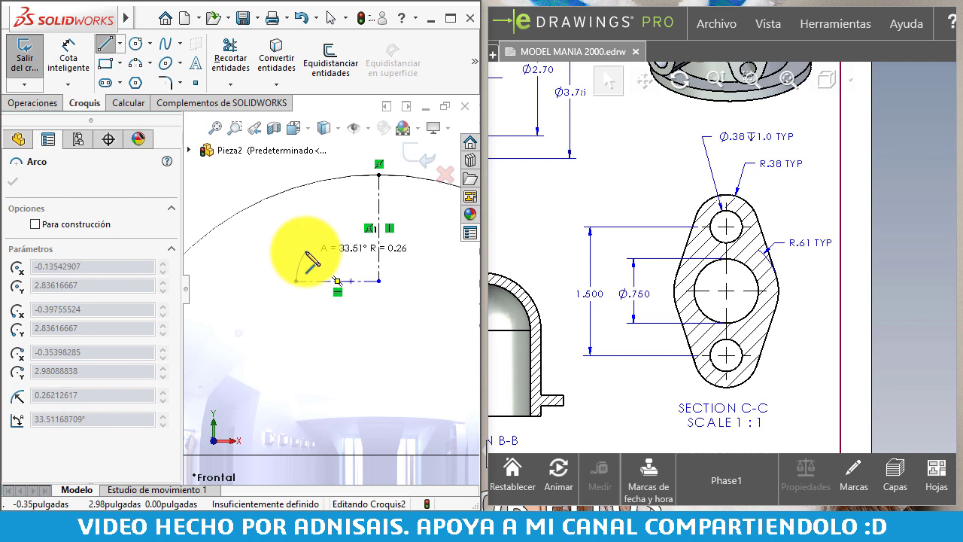
left_click(305, 251)
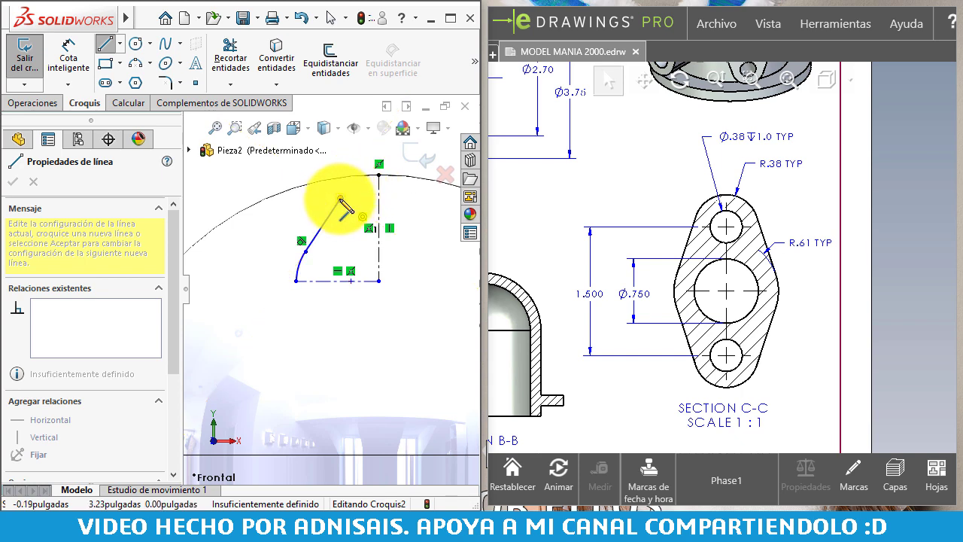
left_click(340, 200)
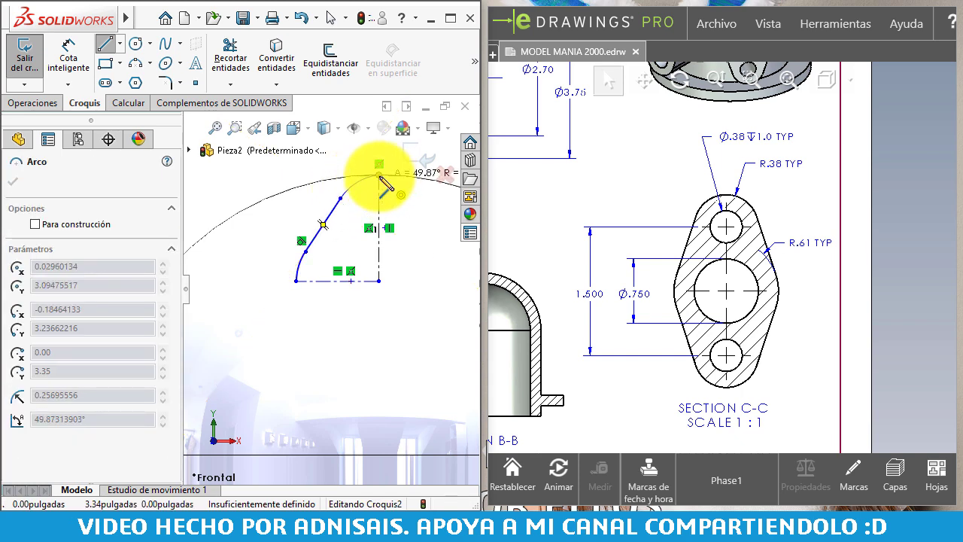
left_click(379, 176)
key("Escape")
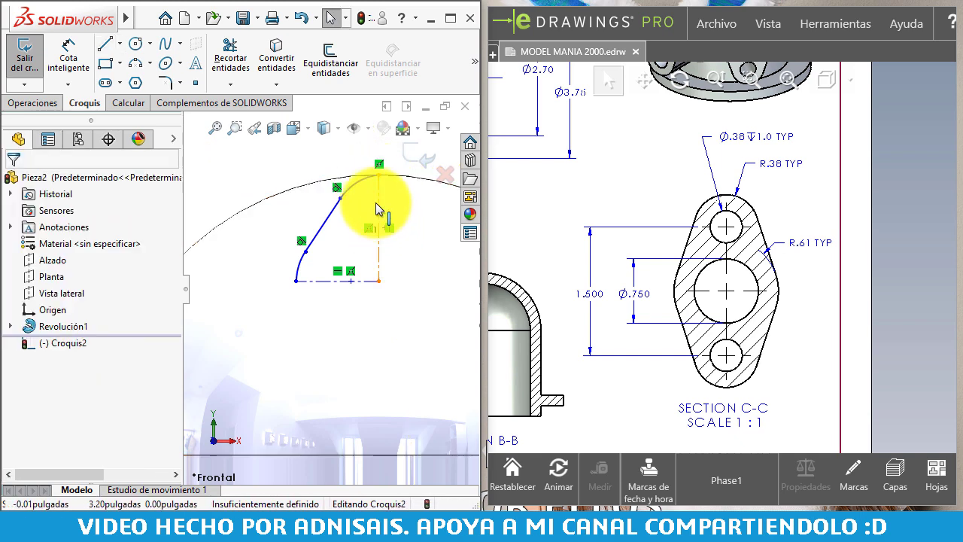
scroll(378, 209, "up", 2)
scroll(377, 256, "up", 3)
scroll(378, 259, "up", 3)
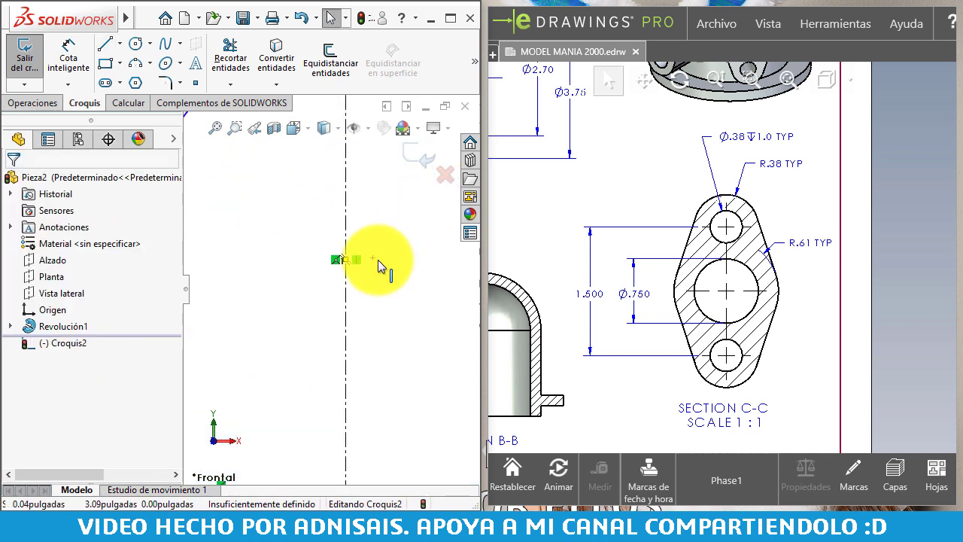
Make the outline's top end point coincident with the vertical construction line
left_click(372, 258)
scroll(370, 226, "down", 3)
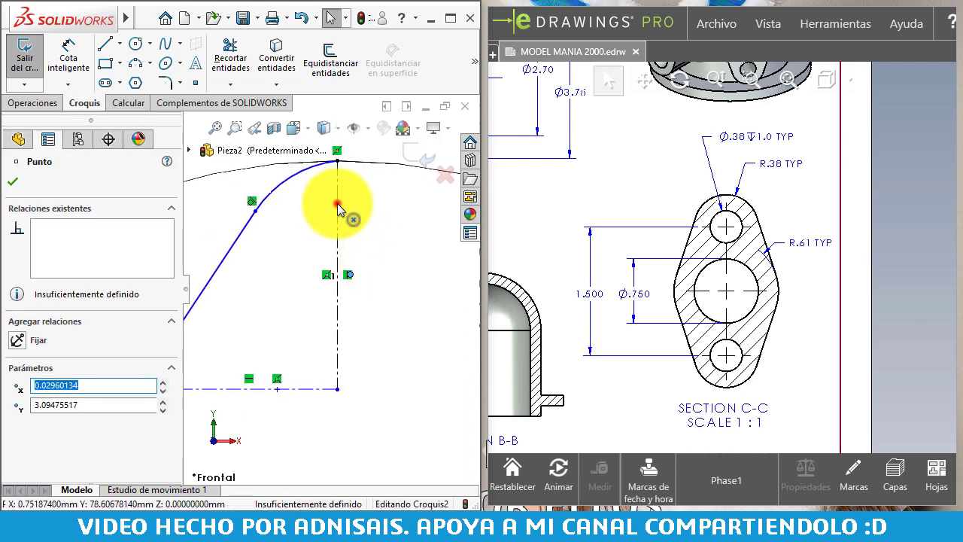
left_click(337, 203, "ctrl")
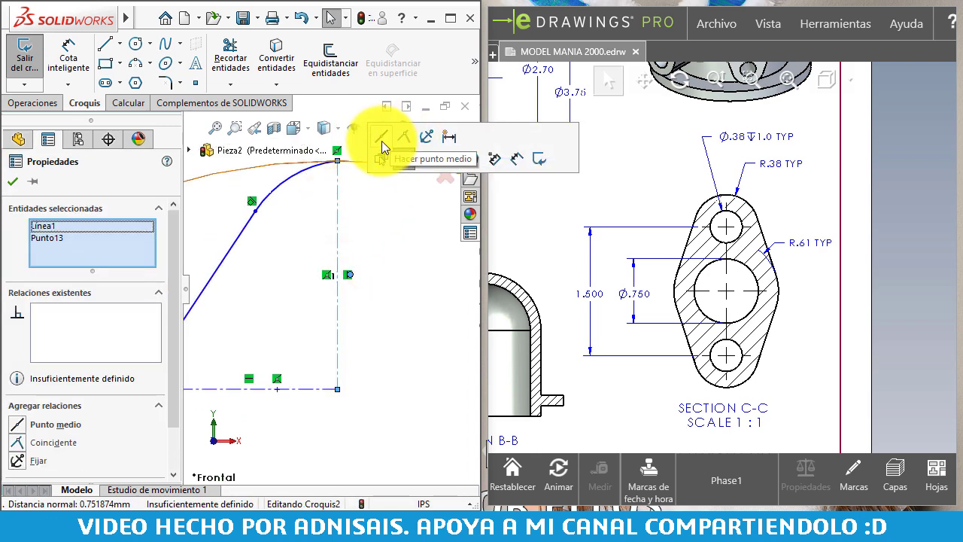
left_click(407, 140)
scroll(337, 248, "down", 3)
mouse_move(335, 255)
left_mouse_down()
mouse_move(304, 278)
mouse_move(310, 241)
left_mouse_up()
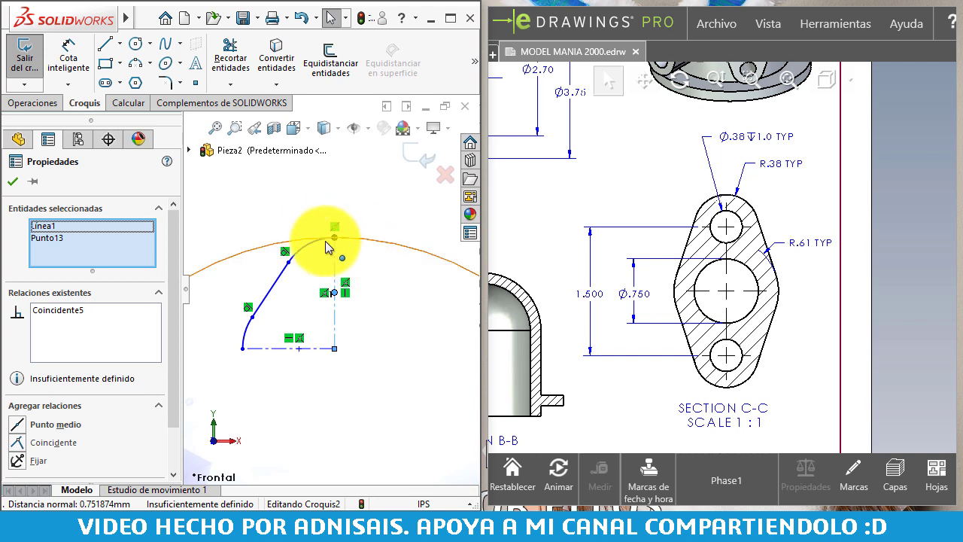
Box-select the half outline together with the centreline
scroll(354, 279, "down", 2)
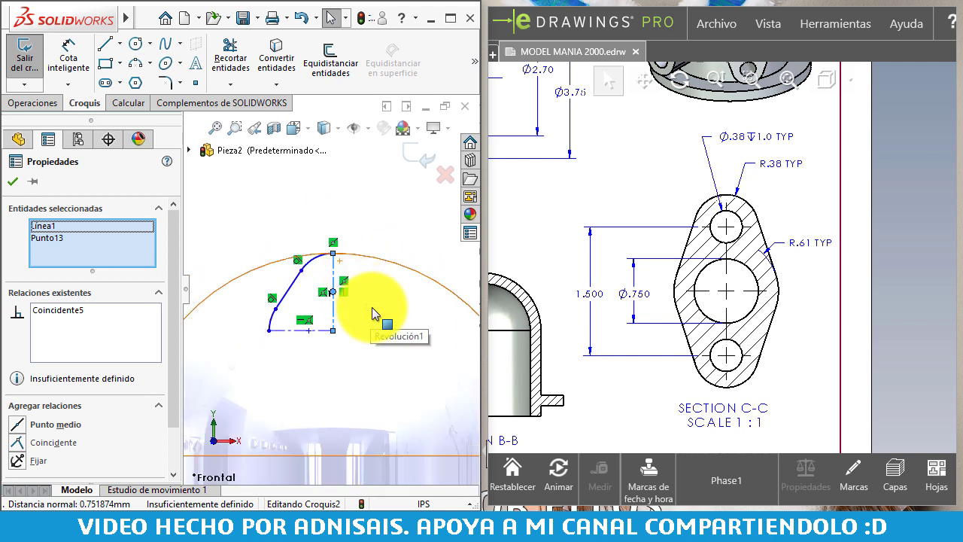
left_click_drag(372, 307, 240, 235)
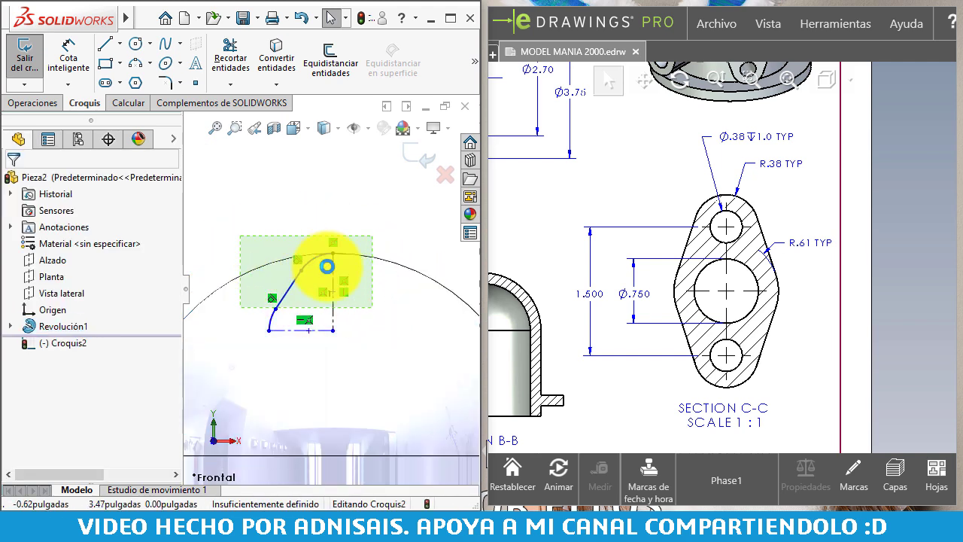
mouse_move(382, 318)
left_mouse_down()
mouse_move(236, 242)
mouse_move(253, 241)
left_mouse_up()
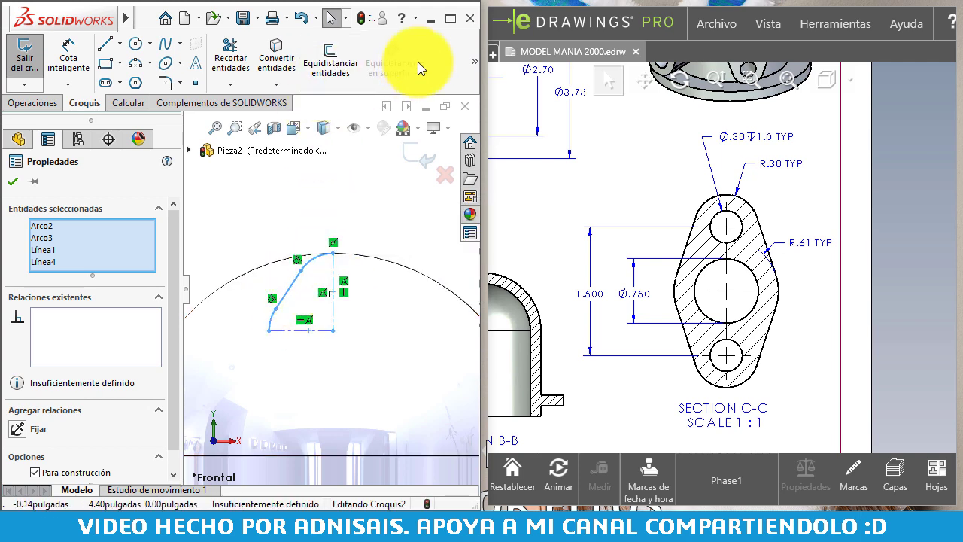
Mirror the half outline across the vertical centreline
left_click(472, 65)
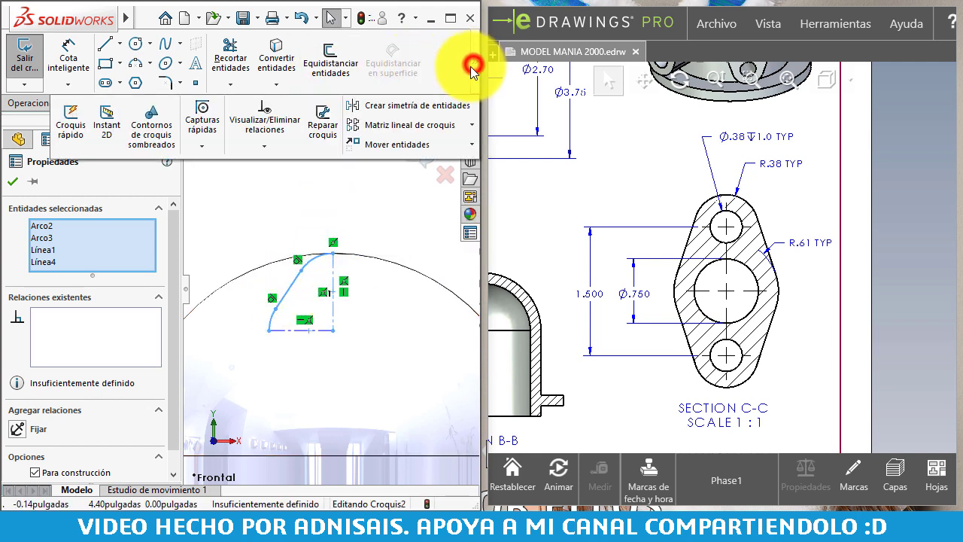
left_click(404, 106)
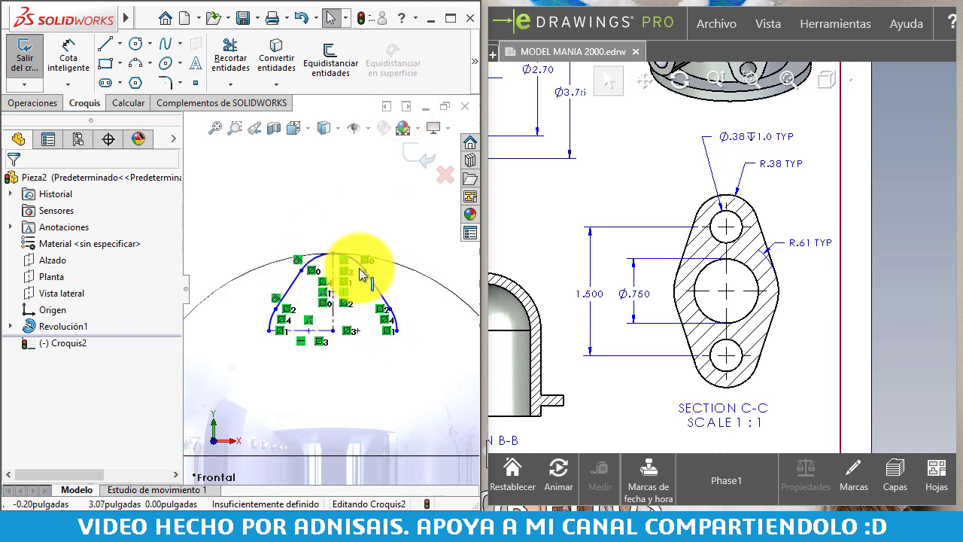
left_click_drag(245, 195, 412, 352)
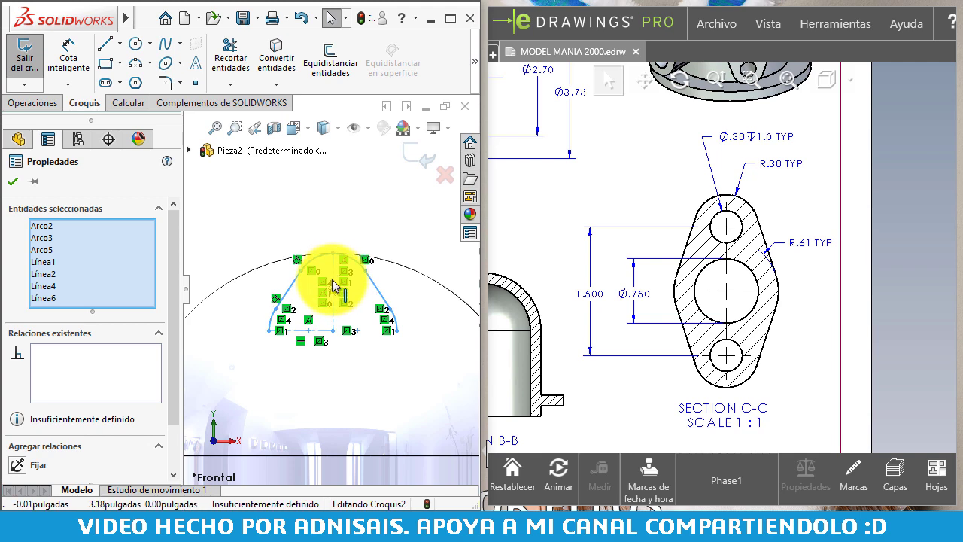
Mirror the resulting outline chain across the horizontal construction line to close the lobe
left_click(336, 319)
double_click(336, 319)
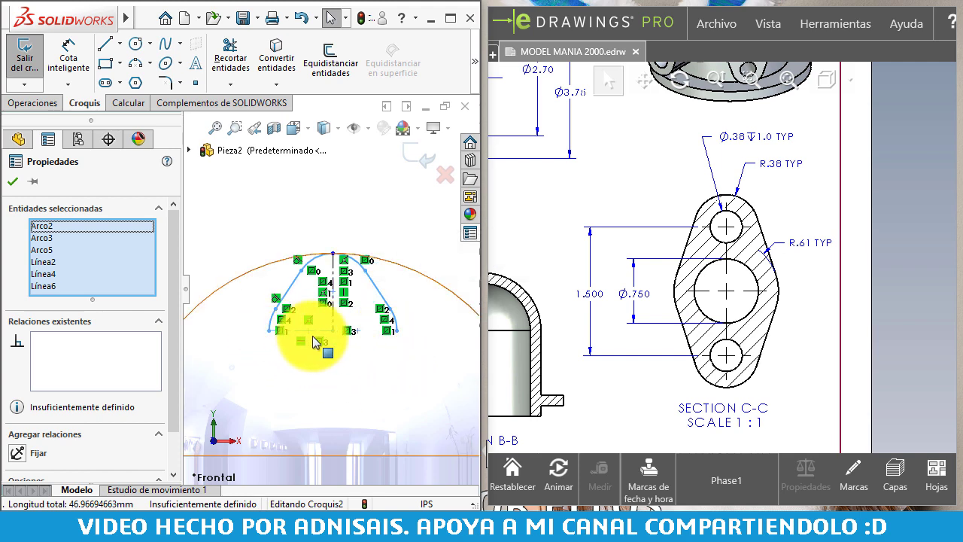
left_click(474, 87)
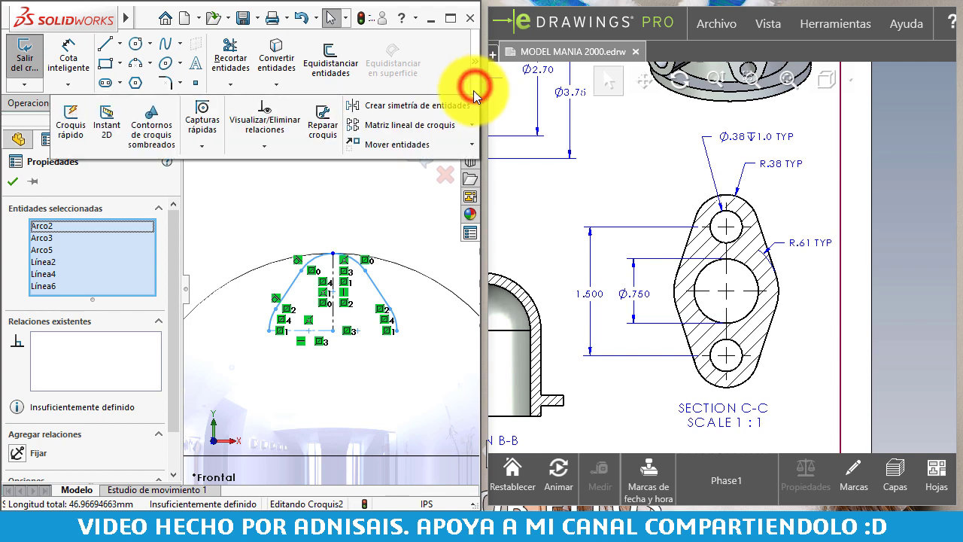
left_click(439, 102)
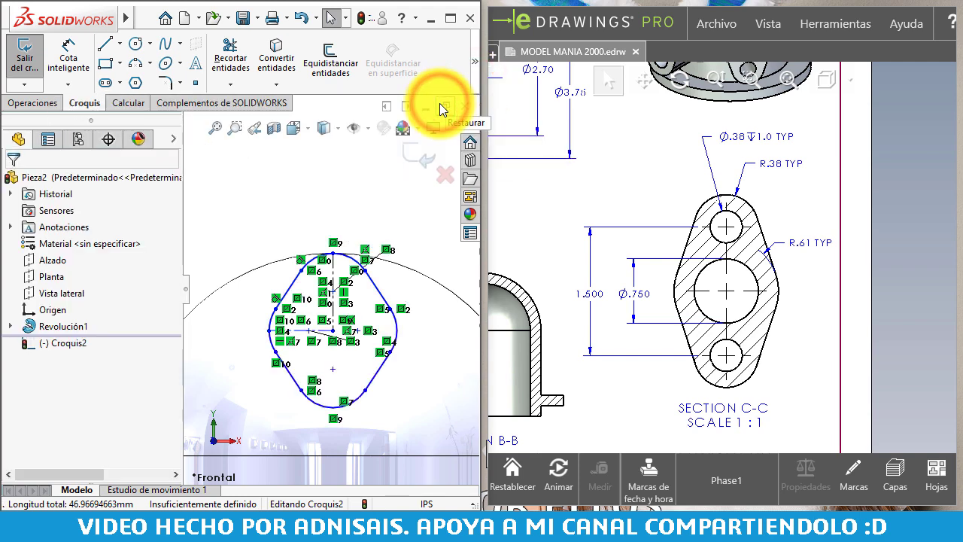
left_click_drag(354, 237, 373, 361)
Make the lobe outline's left and right side arcs (Arco2 and Arco5) coradial
scroll(373, 355, "down", 3)
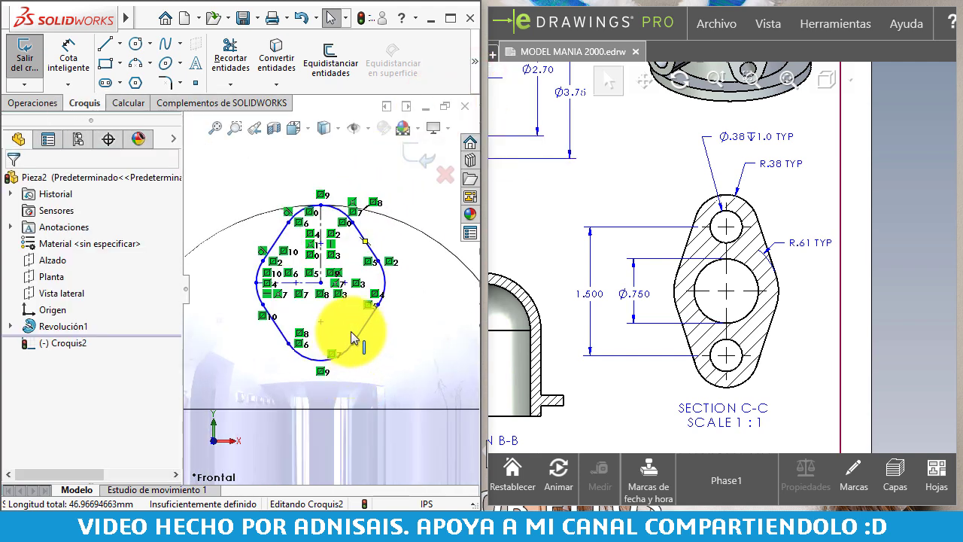
scroll(354, 339, "down", 2)
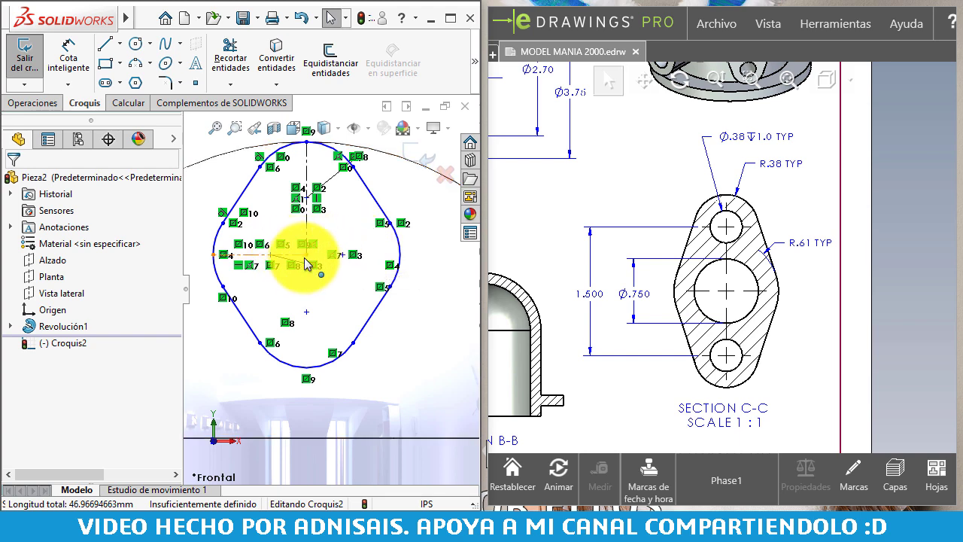
left_click(235, 250)
left_click(219, 238)
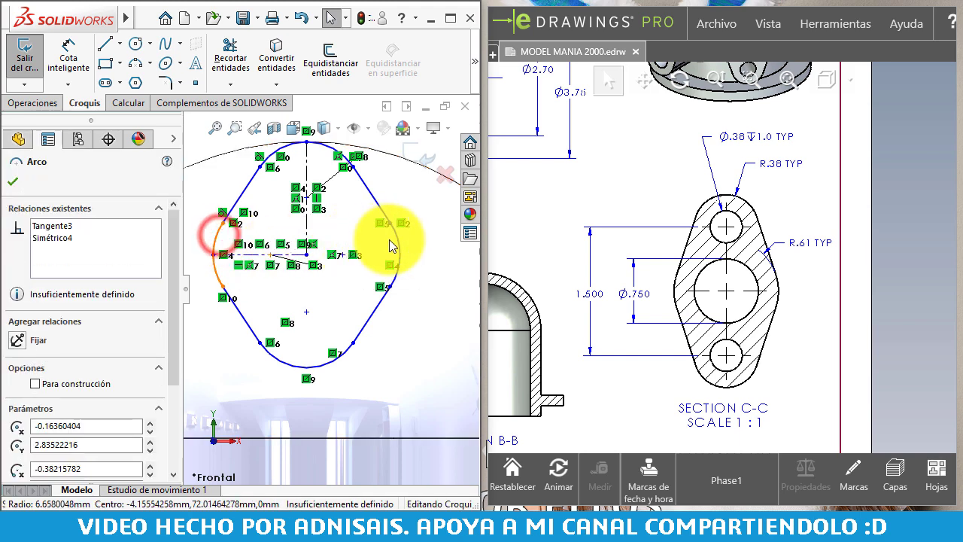
left_click(396, 243, "ctrl")
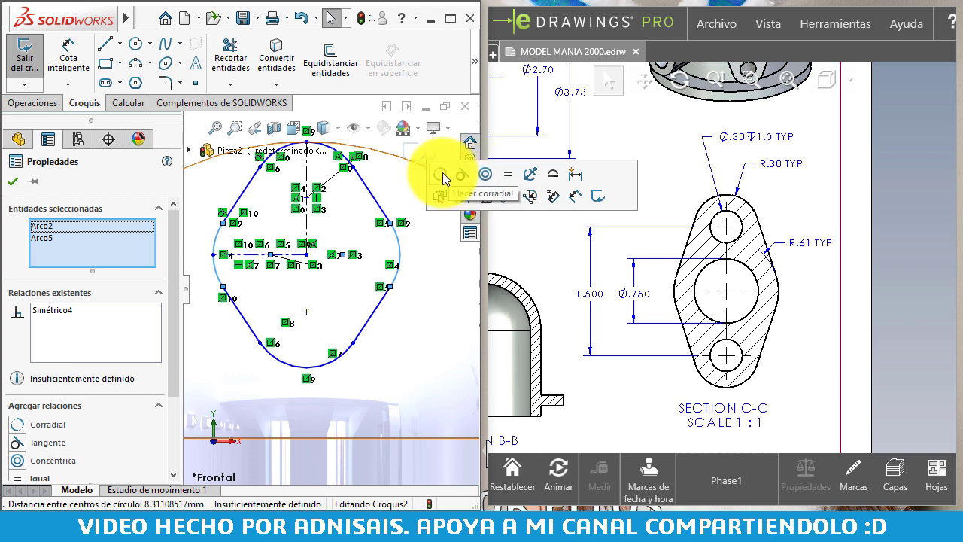
left_click(443, 175)
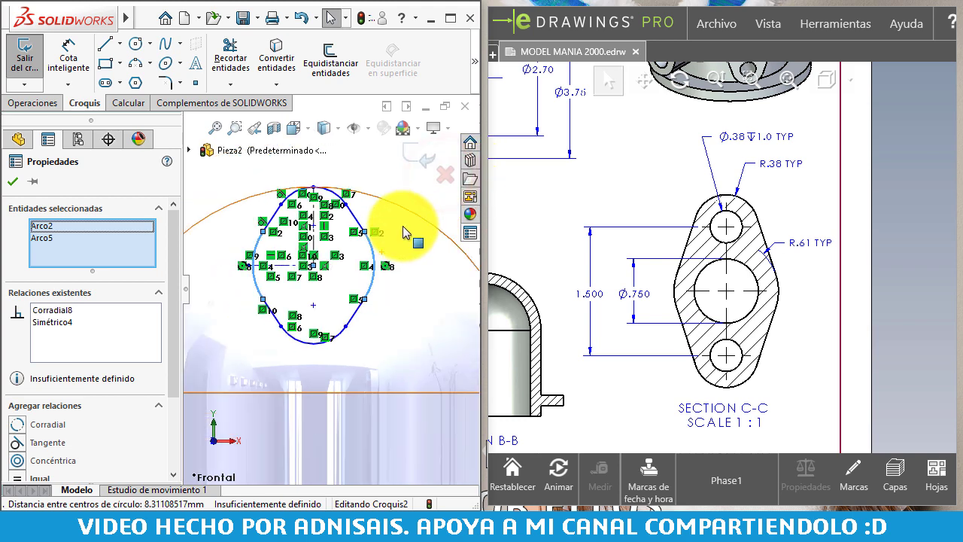
key("Escape")
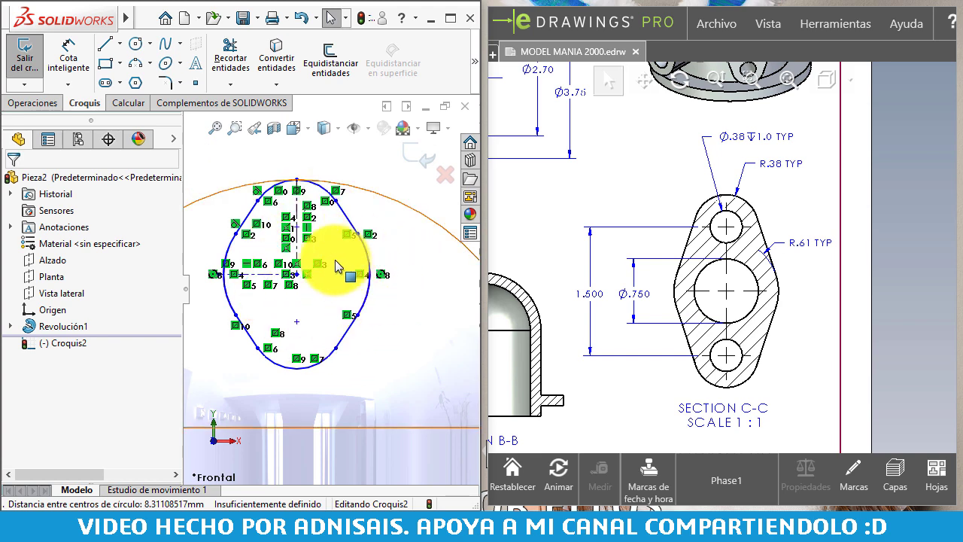
left_click(69, 71)
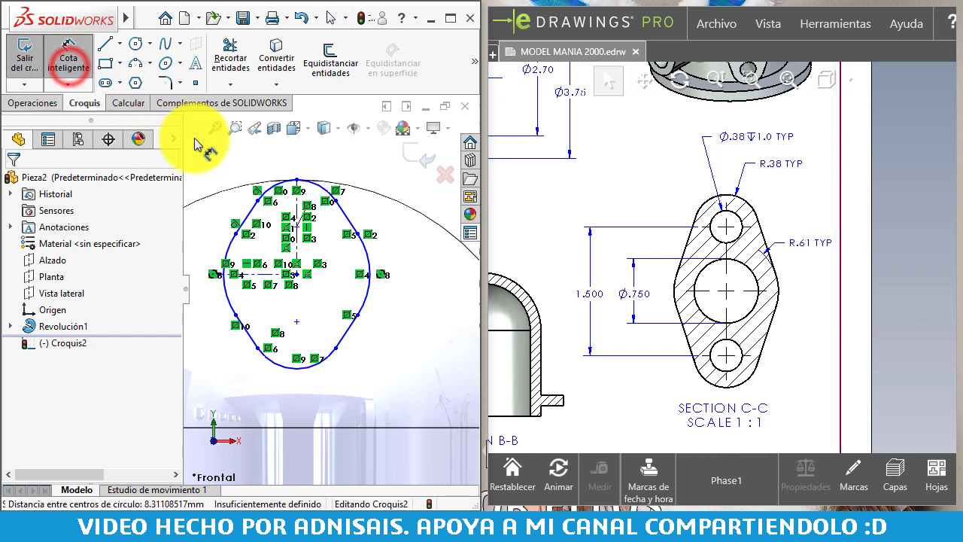
Dimension the right side arc with an R.61 radius
left_click(369, 260)
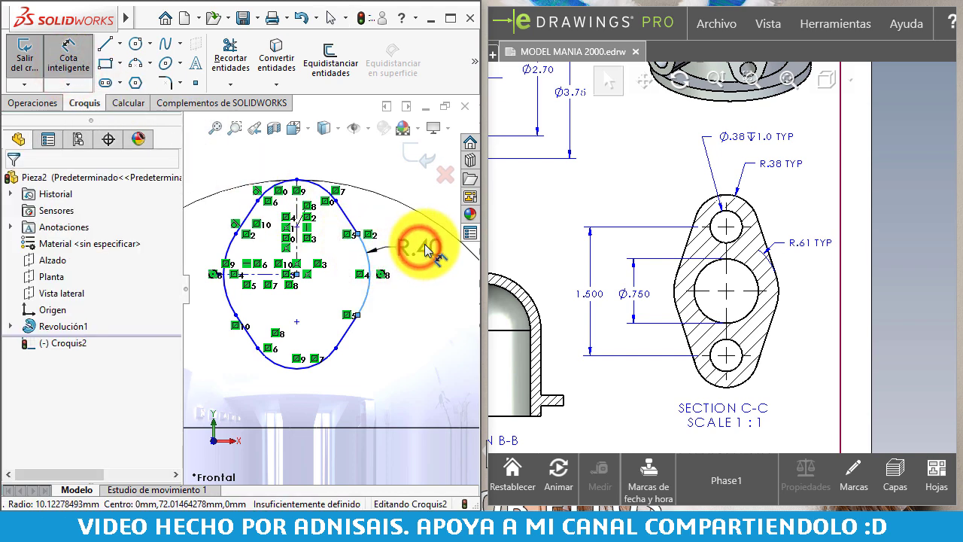
left_click(426, 250)
type(".61")
key("Return")
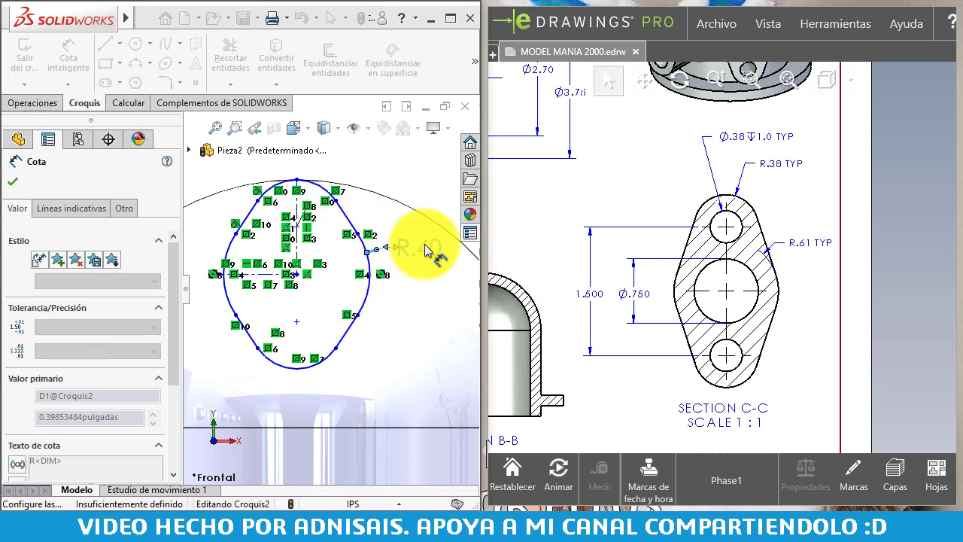
key("Escape")
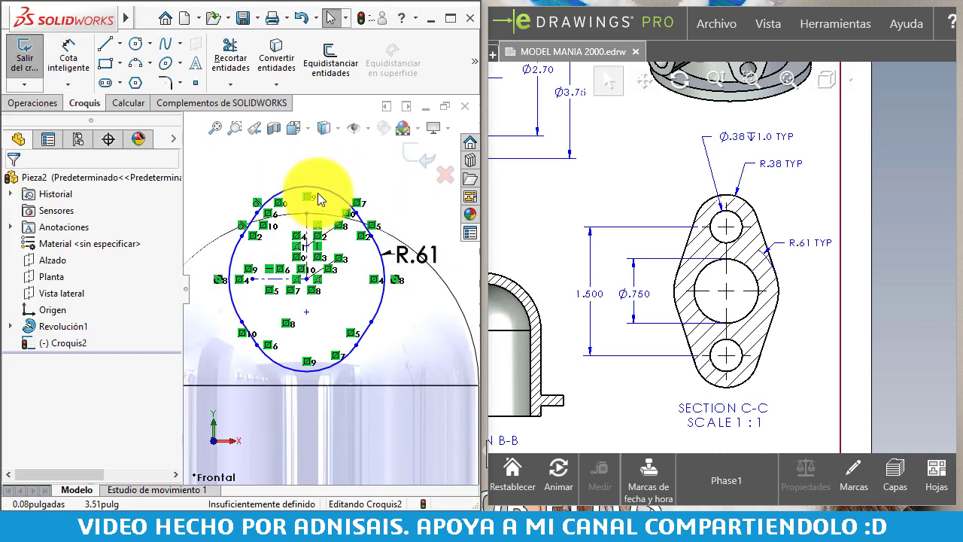
Make the top sketch point coincident with the top arc
left_click(307, 213)
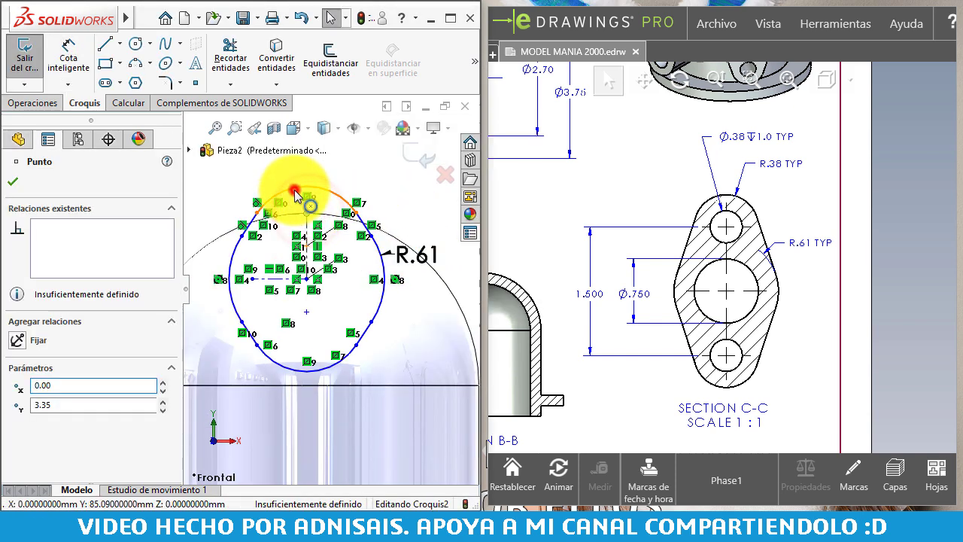
left_click(295, 192, "ctrl")
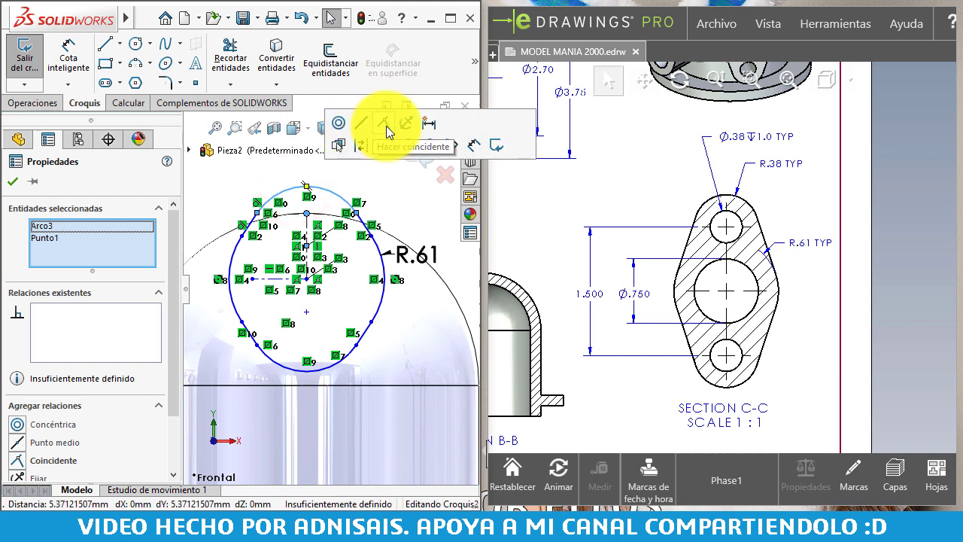
left_click(386, 126)
left_click(306, 188)
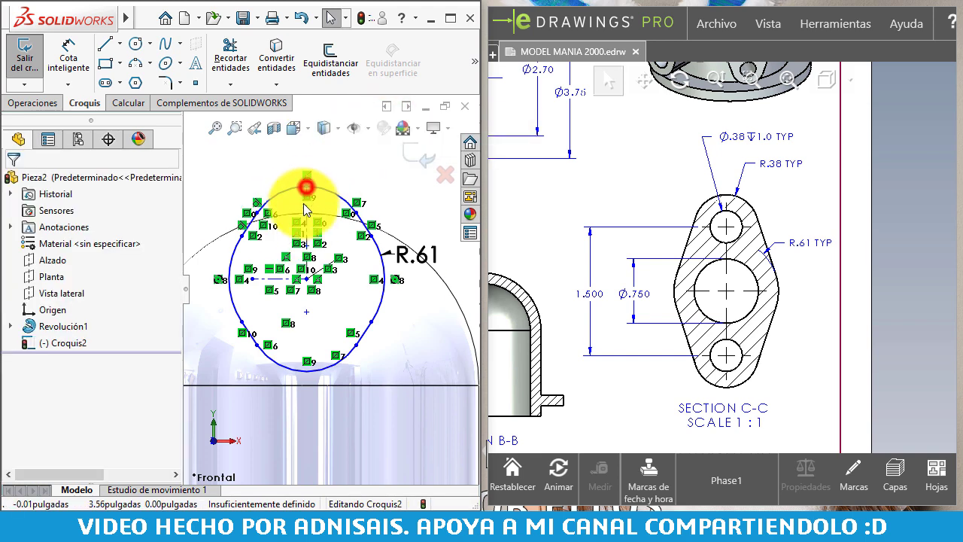
Make the top arc Arco3 tangent to the dome's silhouette edge
left_click(313, 213)
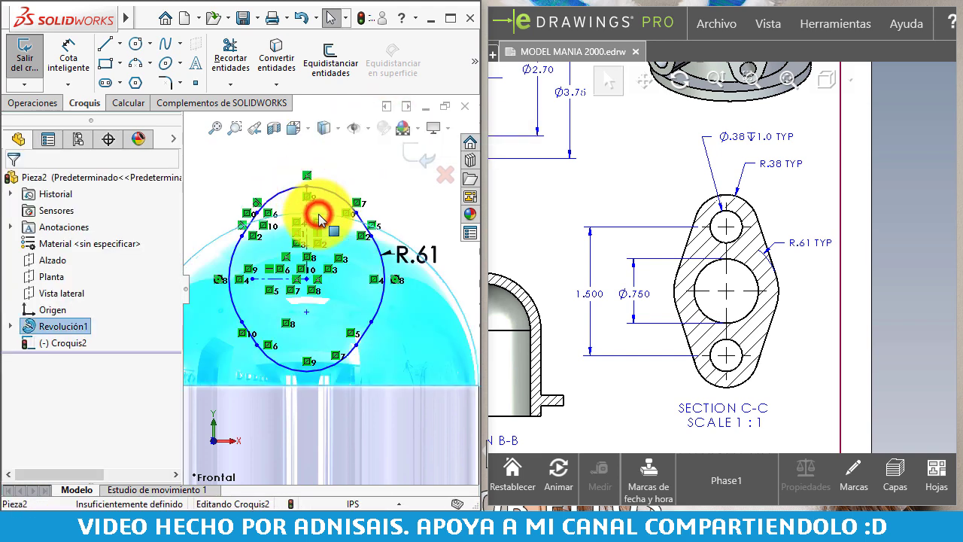
left_click(275, 187)
left_click(284, 193)
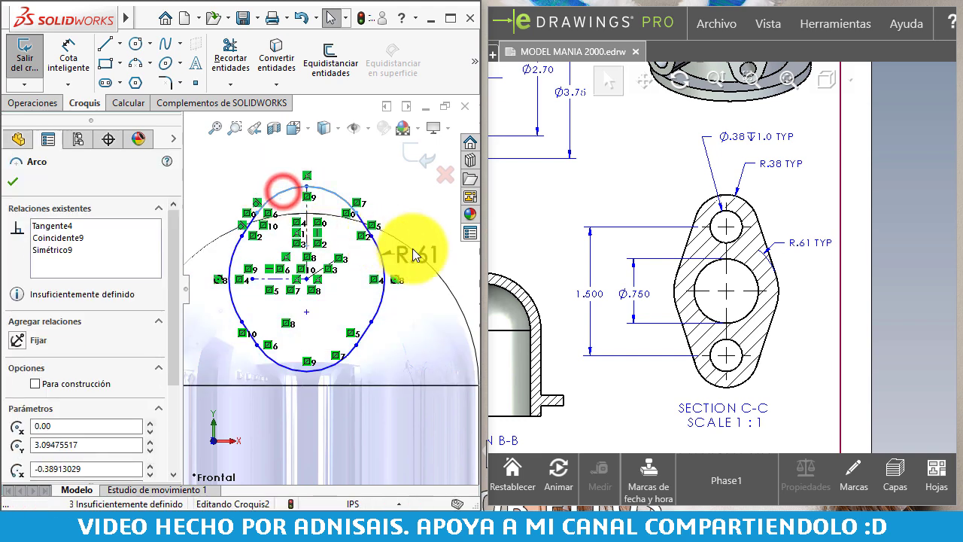
left_click(444, 286, "ctrl")
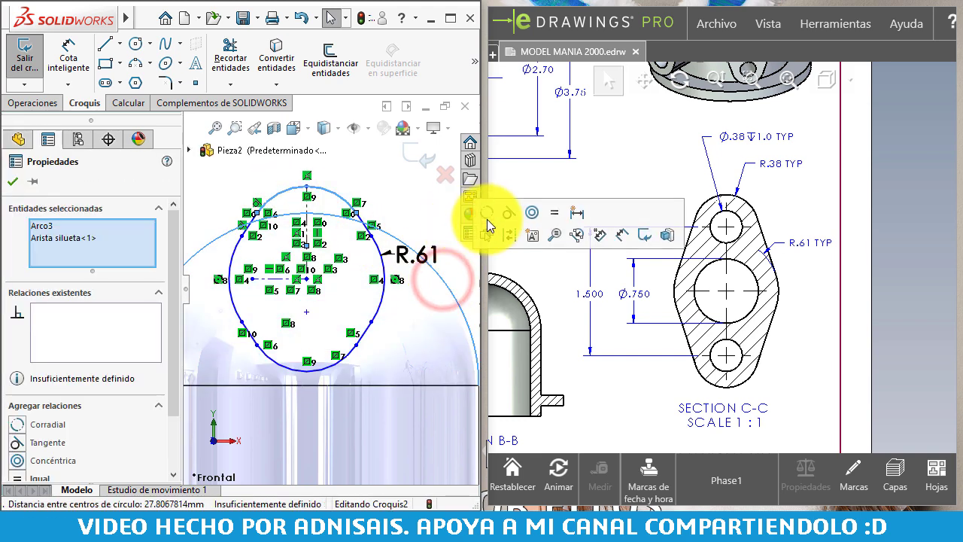
left_click(506, 216)
left_click(379, 190)
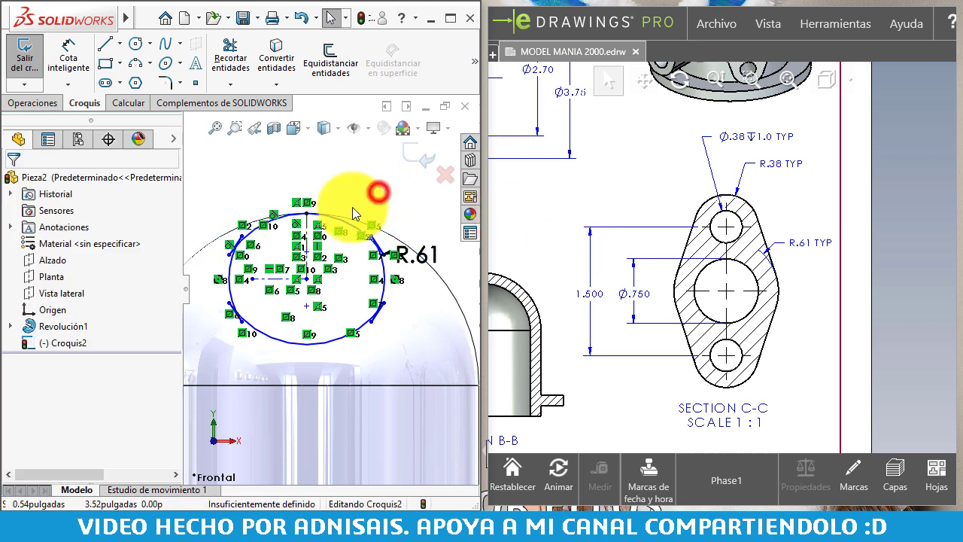
scroll(328, 226, "down", 2)
scroll(377, 252, "down", 2)
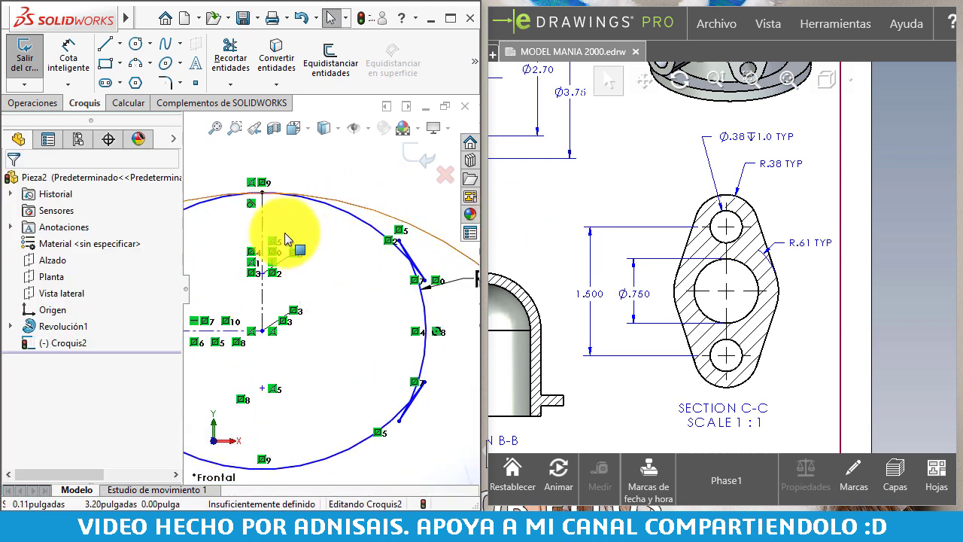
scroll(248, 249, "up", 2)
scroll(269, 296, "down", 1)
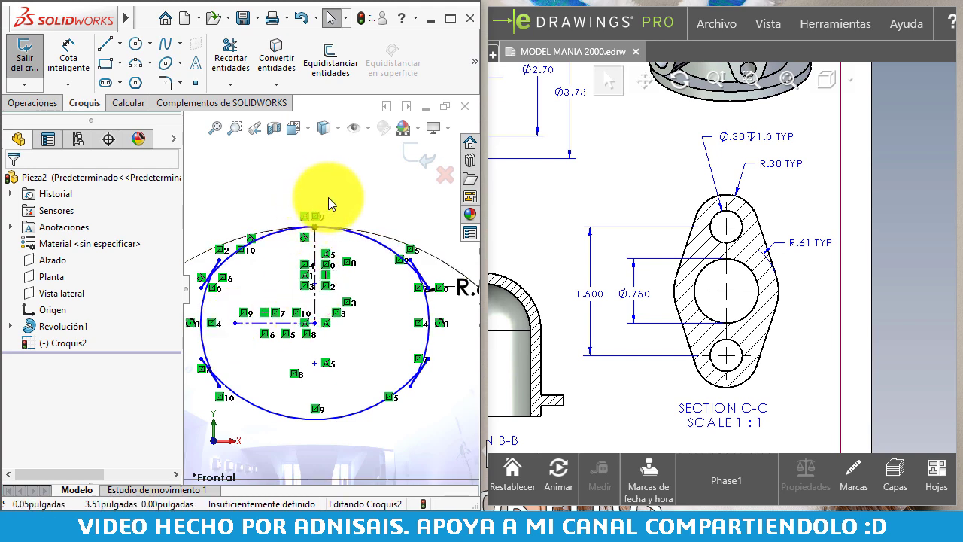
Dimension the top arc with an R.38 radius
left_click(67, 49)
left_click(364, 239)
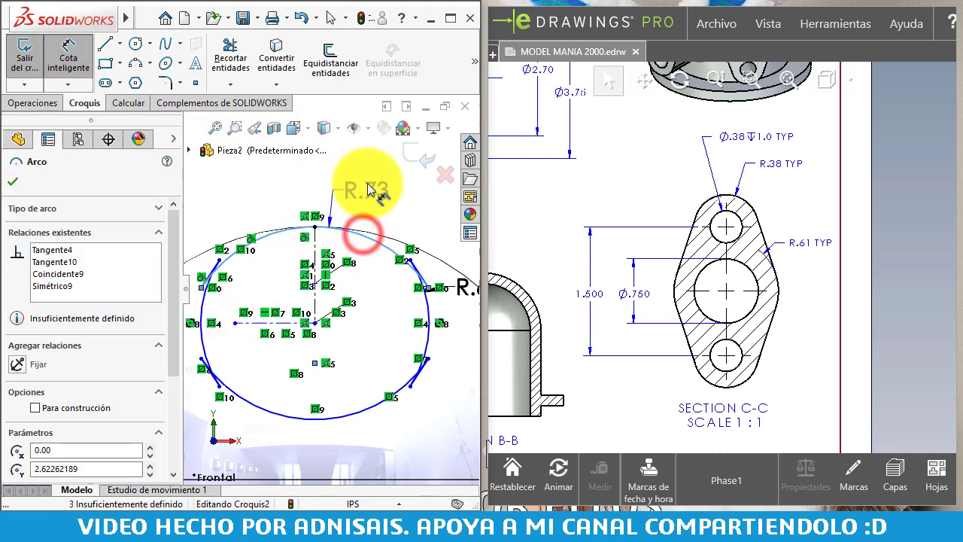
left_click(391, 189)
type(".38")
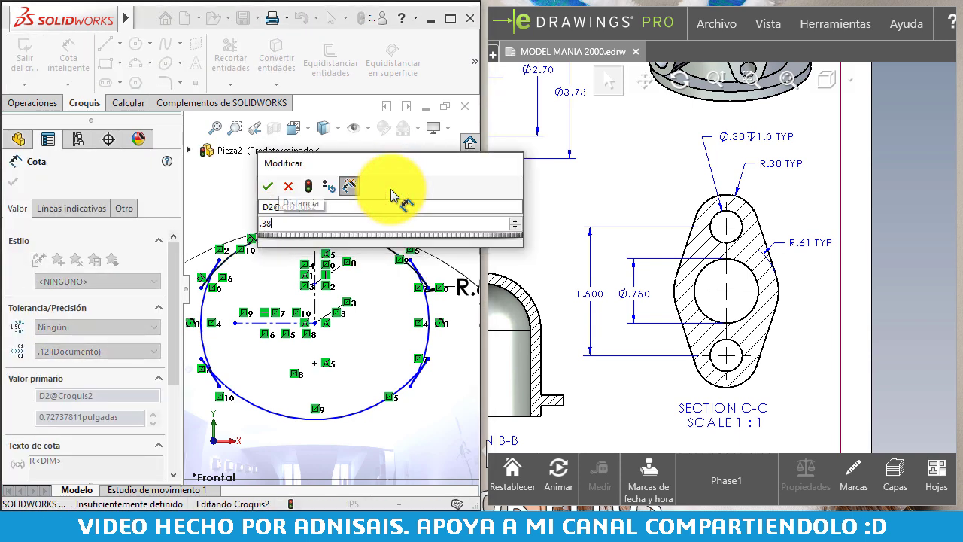
key("Return")
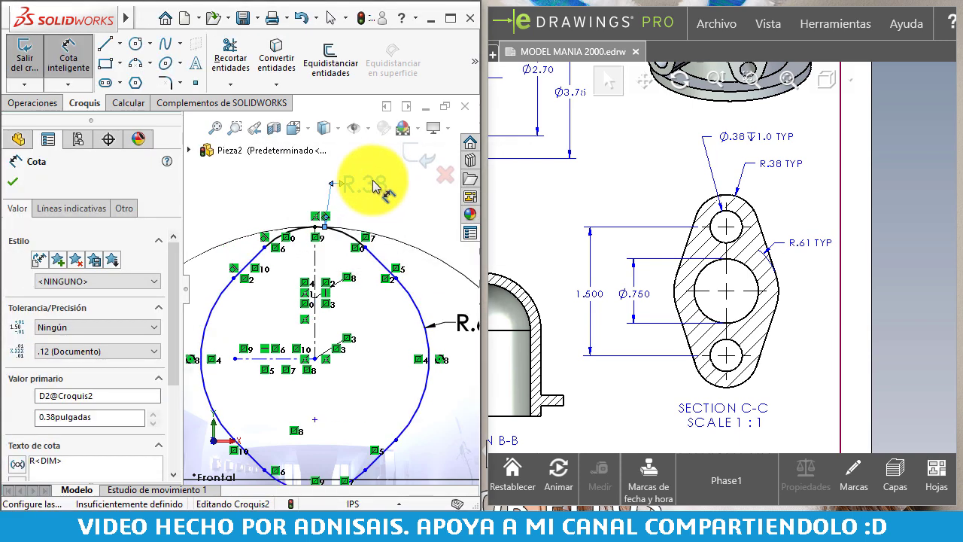
Add a 1.50 vertical distance between the two hole centres, fully defining the sketch
scroll(351, 376, "down", 2)
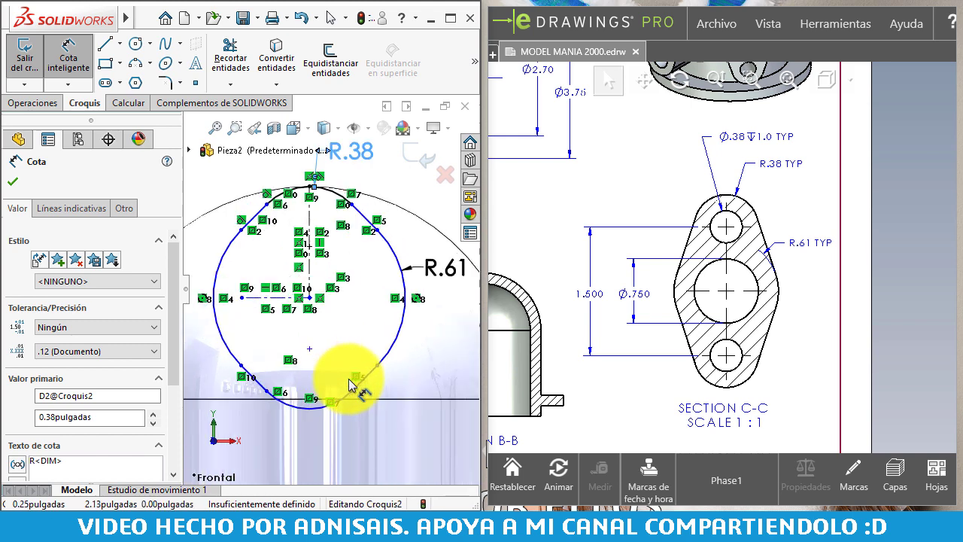
left_click(313, 250)
left_click(309, 348)
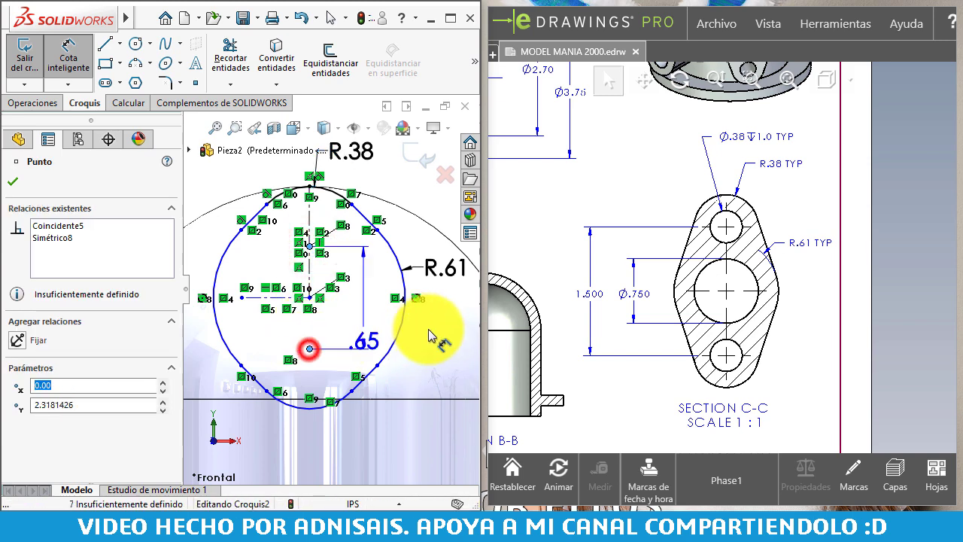
scroll(444, 316, "up", 2)
left_click(453, 299)
type("1.5")
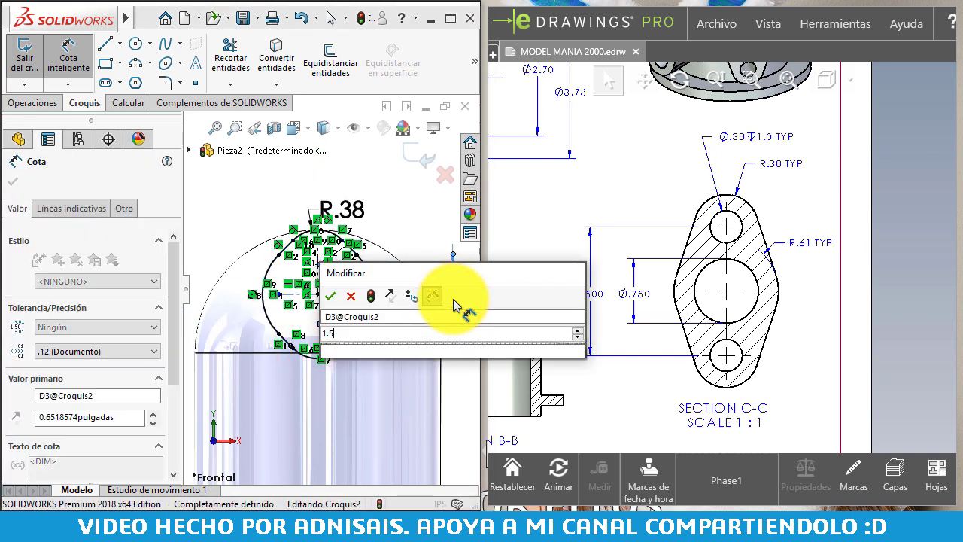
key("Return")
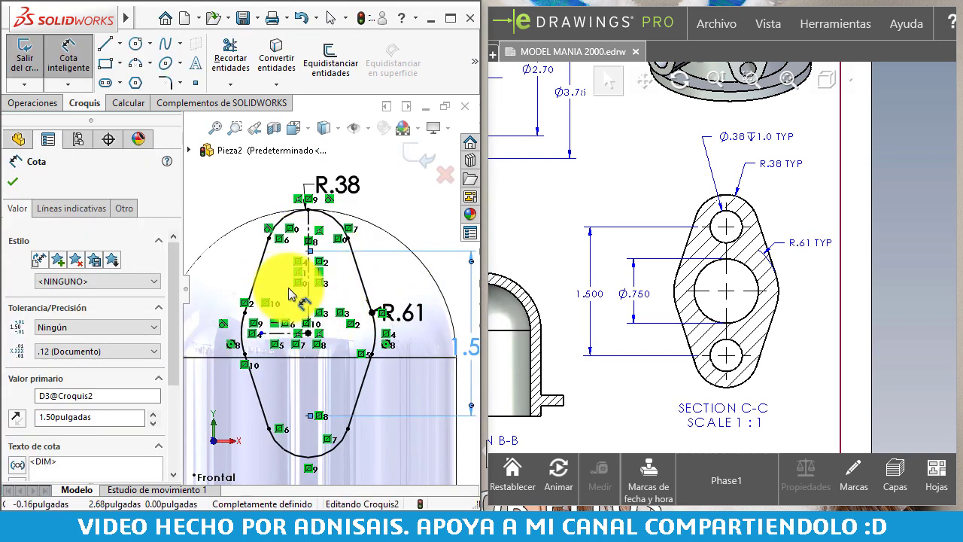
key("Escape")
scroll(363, 354, "up", 2)
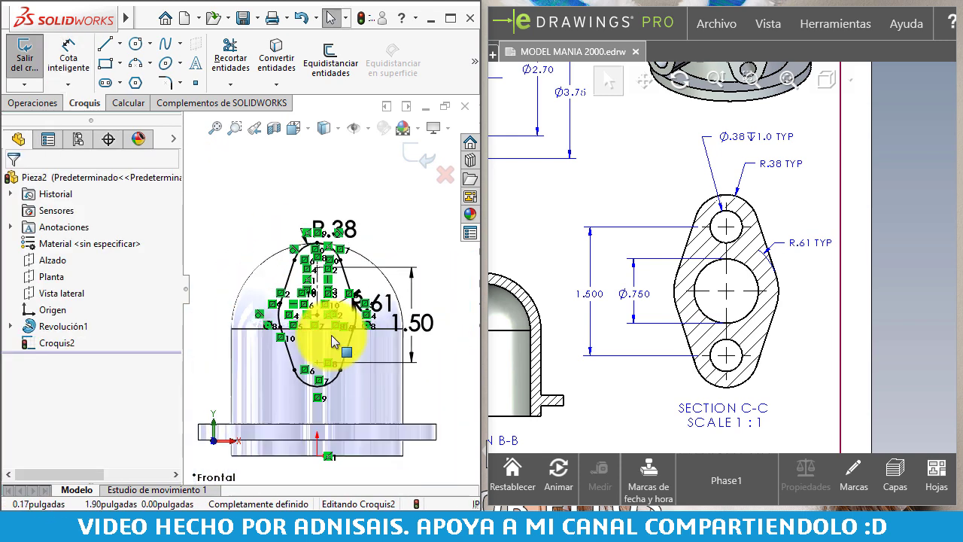
scroll(366, 318, "up", 2)
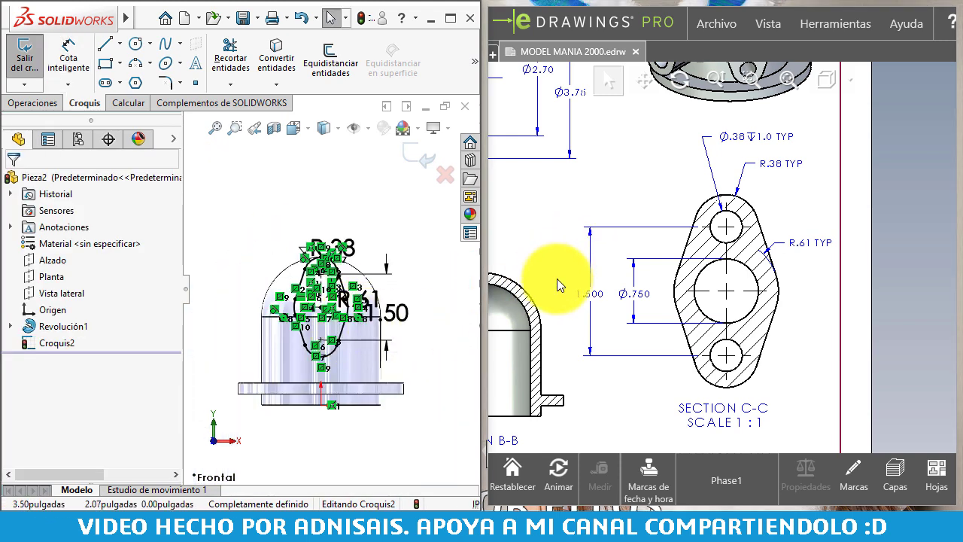
Bring Sections A-A and B-B into view and orbit the part to an angled 3D view
left_click_drag(552, 283, 687, 281)
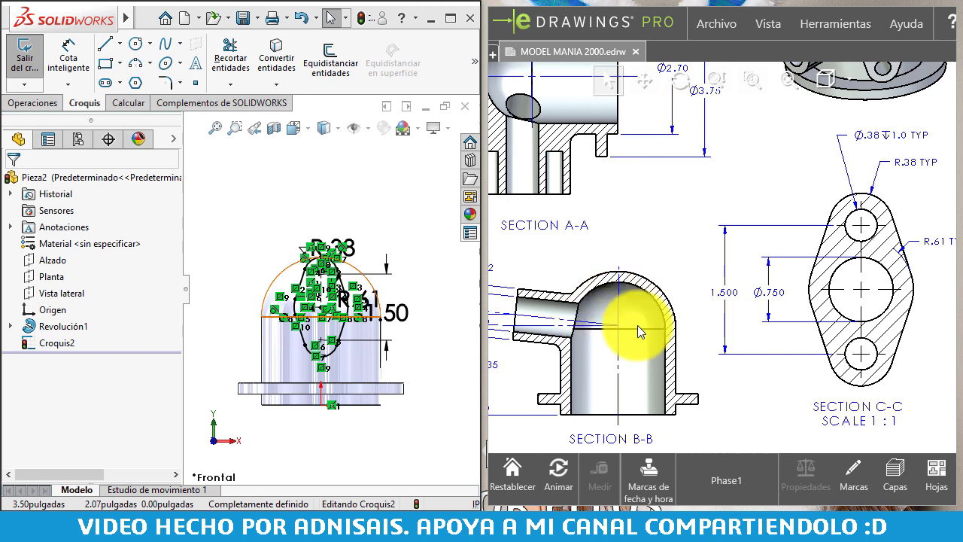
mouse_move(351, 217)
middle_mouse_down()
mouse_move(316, 255)
mouse_move(322, 288)
middle_mouse_up()
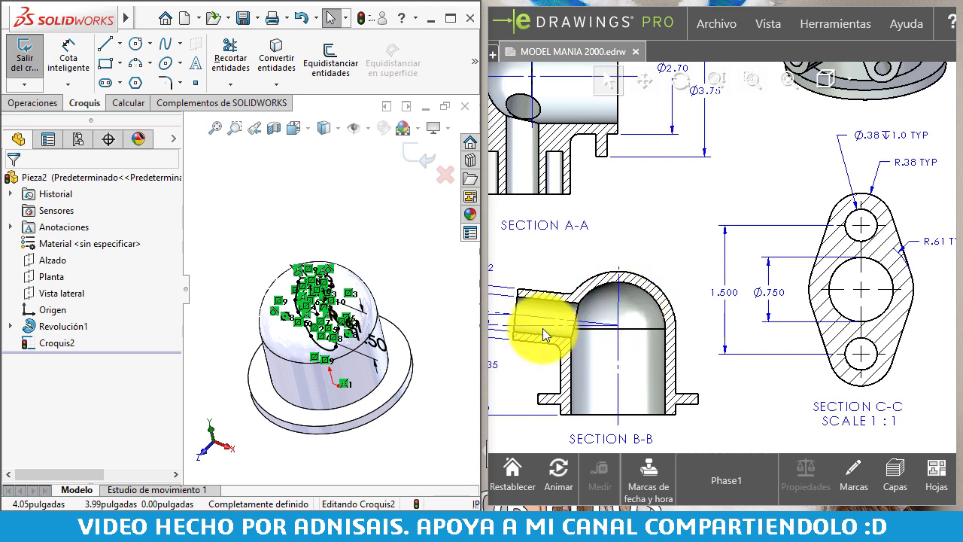
scroll(330, 265, "up", 3)
left_click(33, 102)
Extrude the oval Croquis2 outline 2.75 in as a blind boss, Saliente-Extruir1
left_click(30, 59)
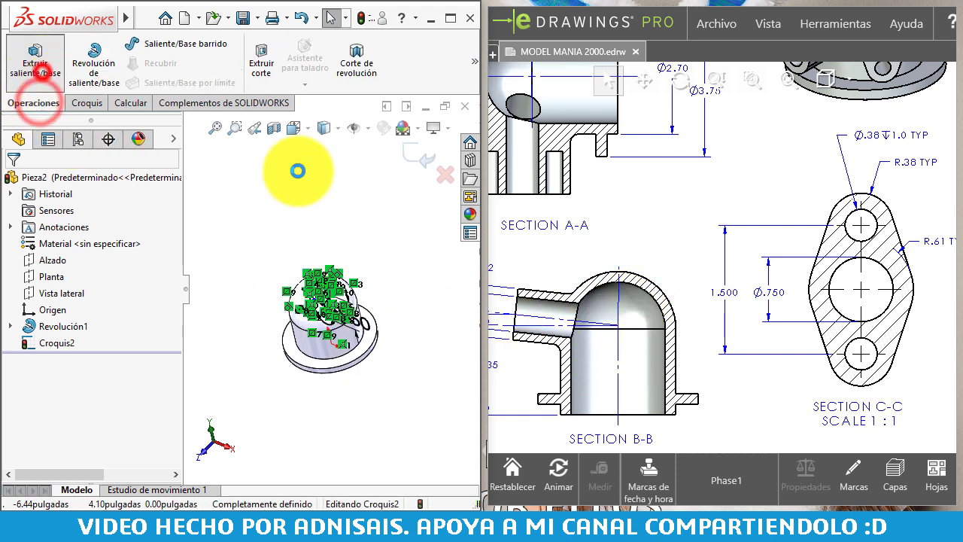
mouse_move(621, 179)
middle_mouse_down()
mouse_move(655, 232)
mouse_move(654, 317)
mouse_move(757, 297)
middle_mouse_up()
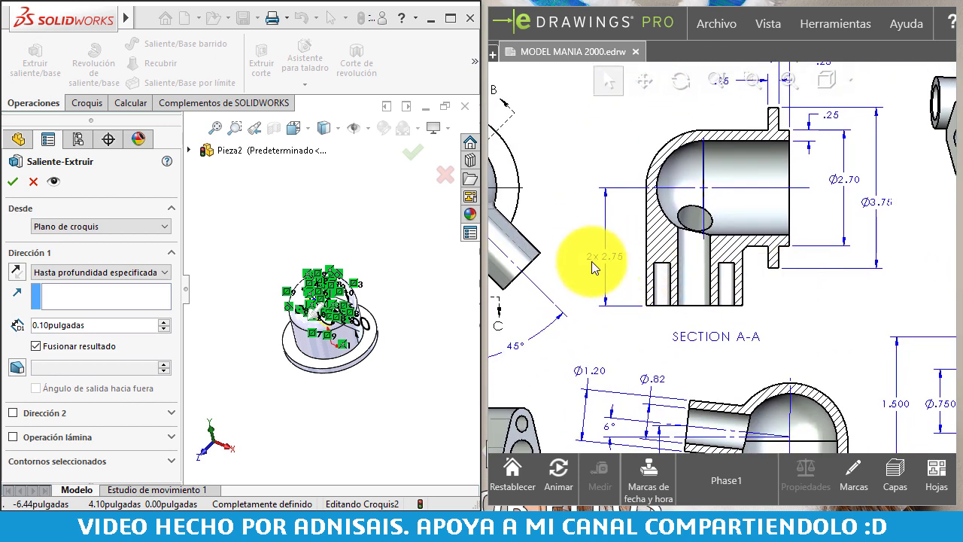
left_click(100, 323)
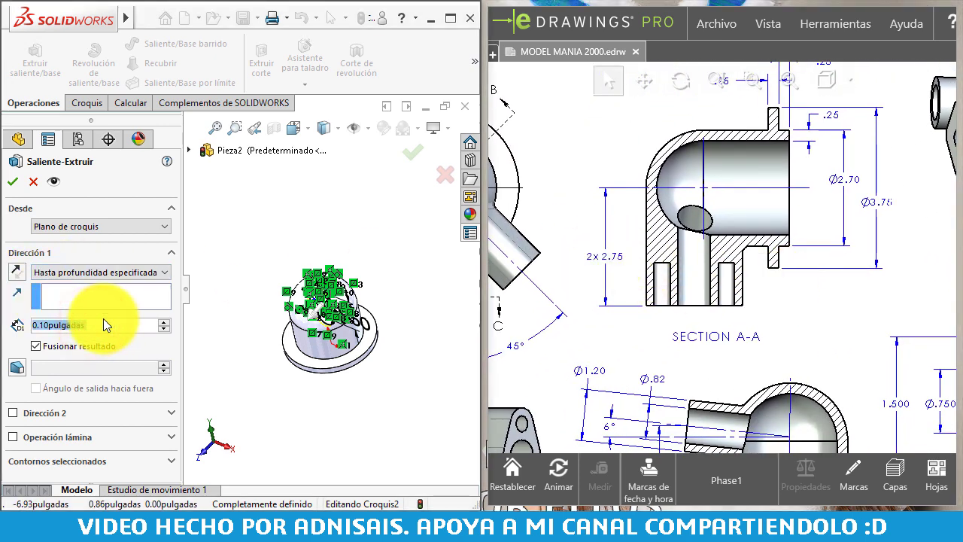
type("2.75")
key("Return")
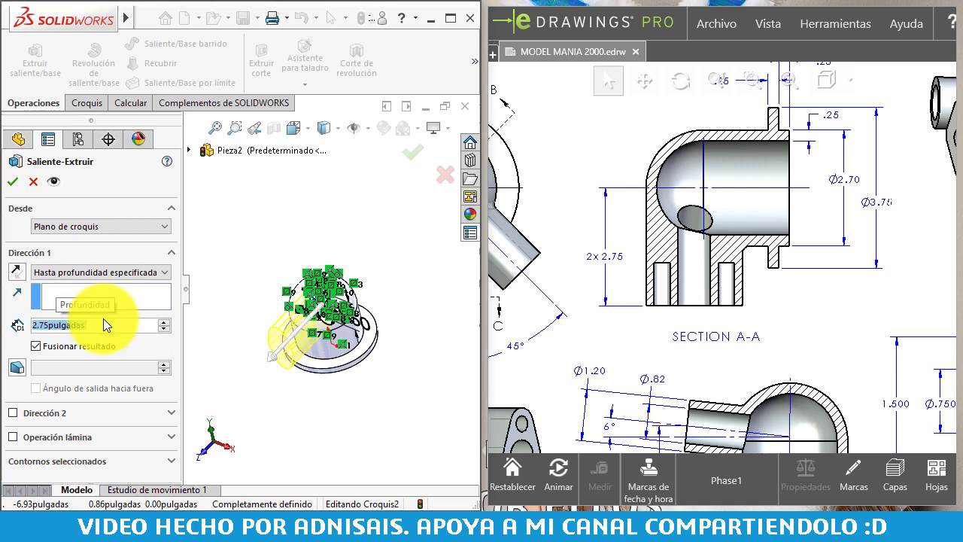
key("Return")
mouse_move(281, 372)
middle_mouse_down()
mouse_move(308, 333)
mouse_move(295, 336)
mouse_move(321, 346)
middle_mouse_up()
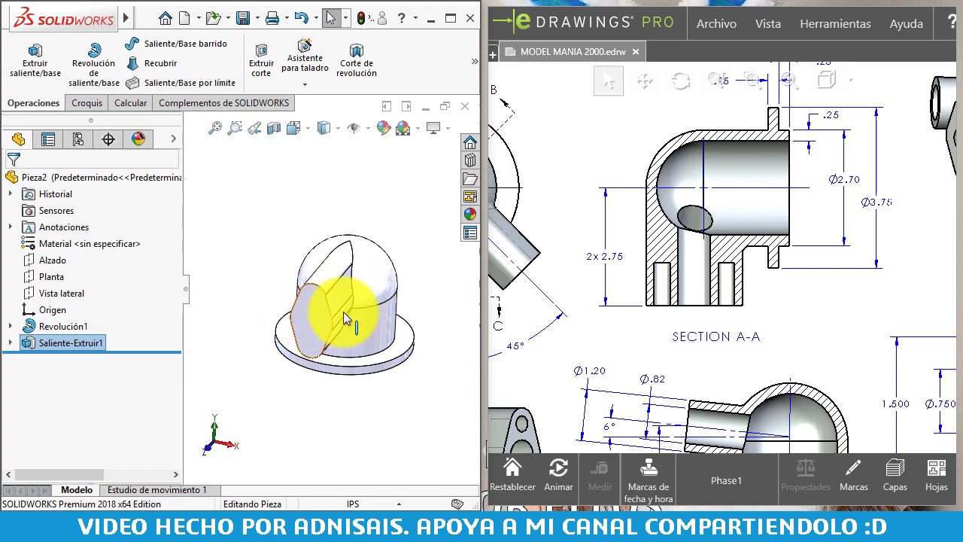
Review the top view and Section B-B, then select the Alzado front plane
scroll(347, 312, "up", 2)
mouse_move(537, 273)
middle_mouse_down()
mouse_move(666, 258)
mouse_move(693, 243)
middle_mouse_up()
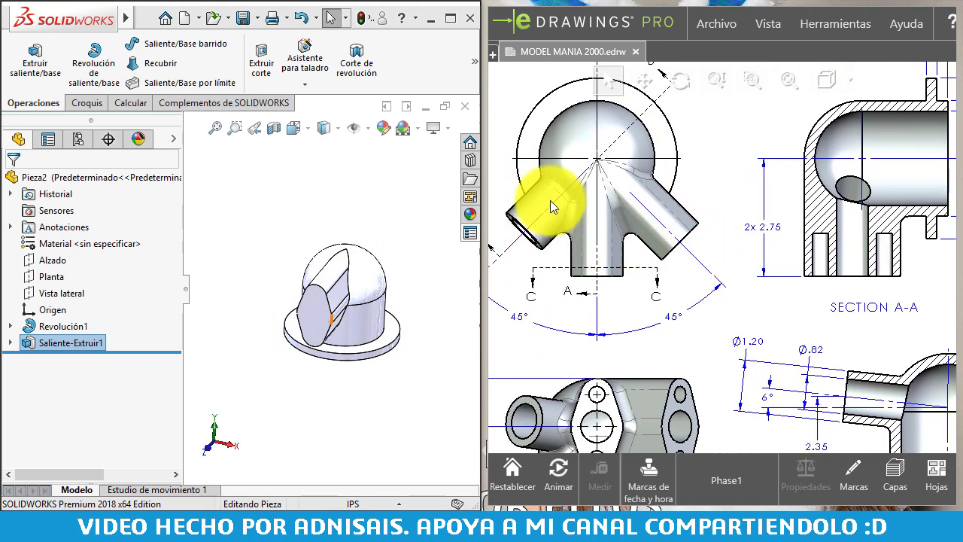
middle_click_drag(645, 336, 675, 258)
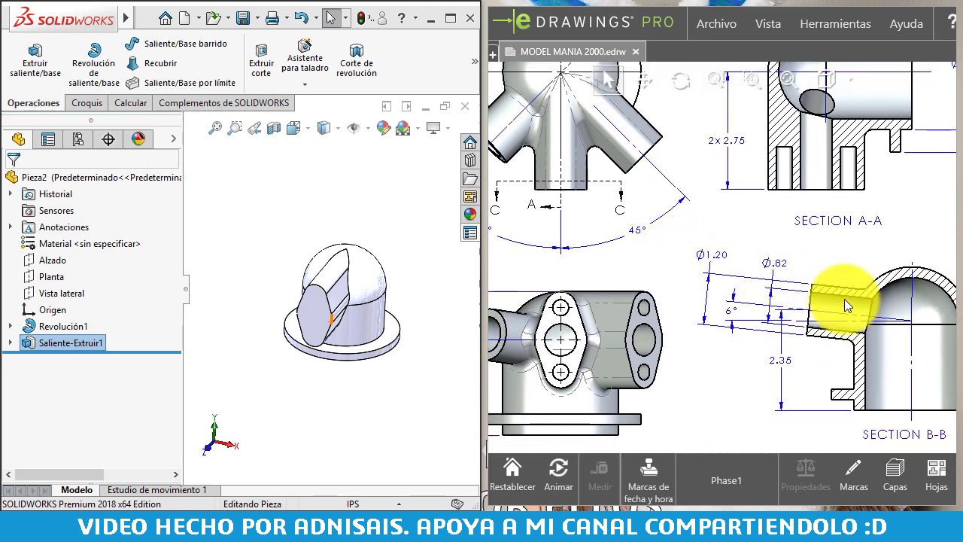
scroll(853, 324, "up", 2)
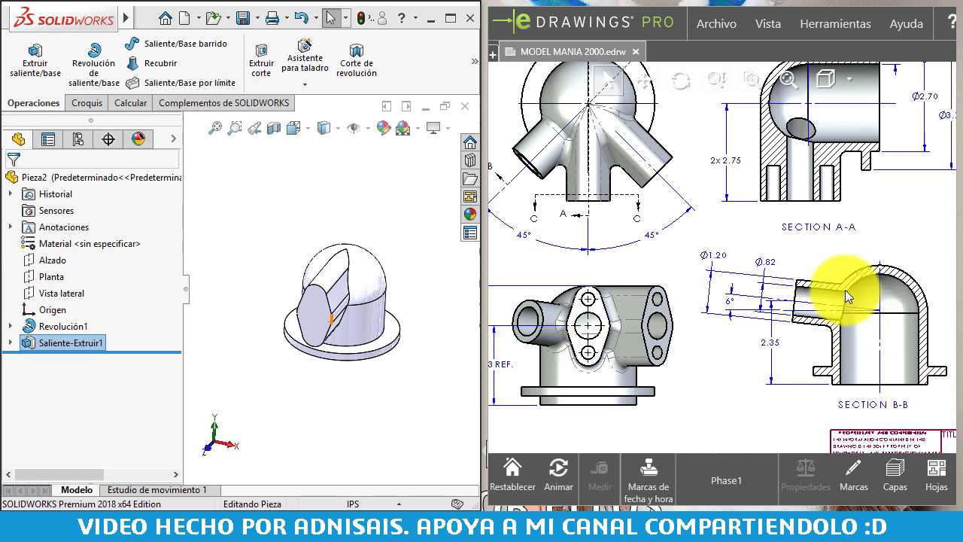
left_click_drag(557, 223, 588, 281)
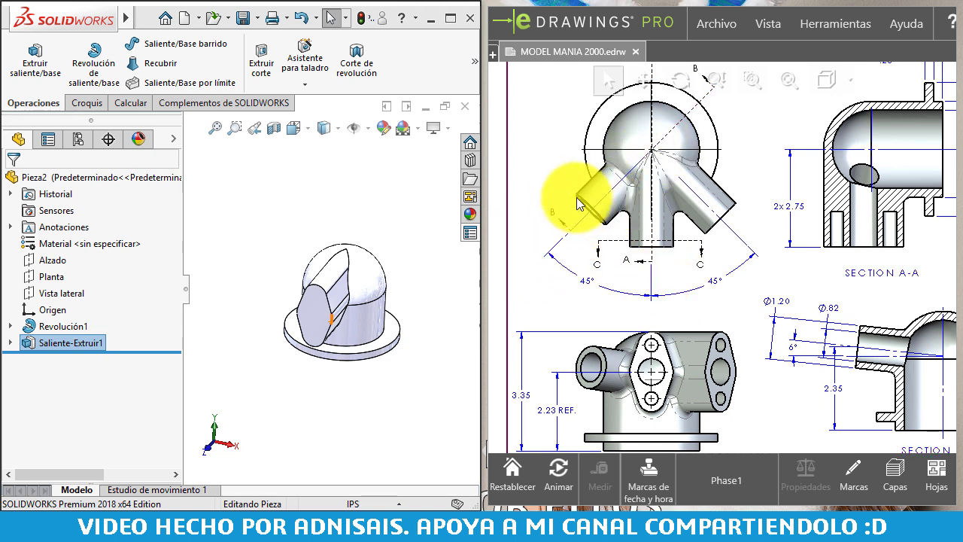
left_click(270, 193)
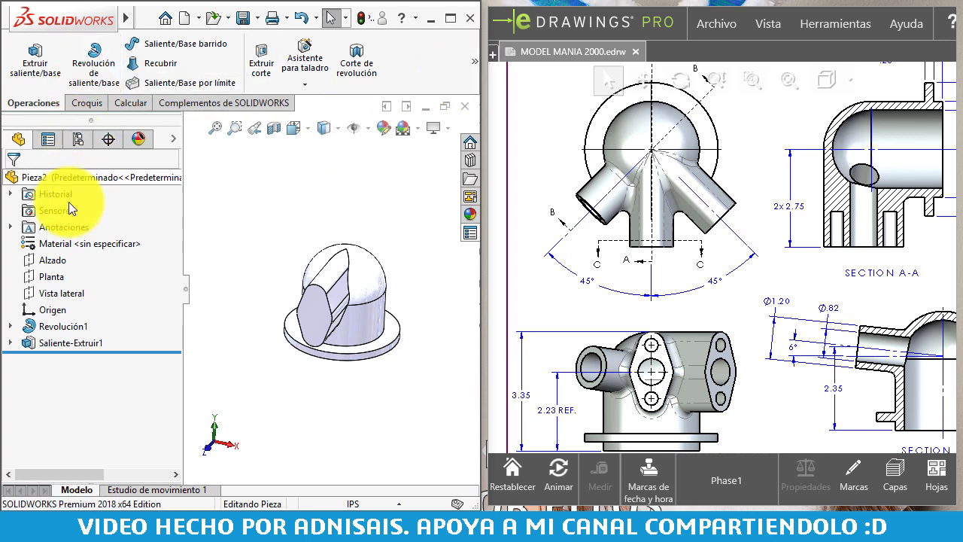
left_click(53, 261)
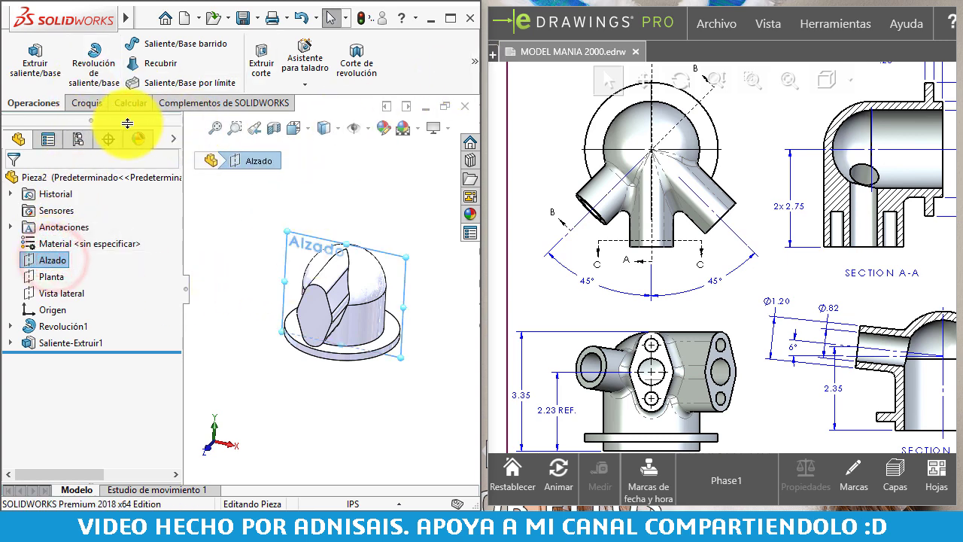
Start a new reference plane from Alzado and display the temporary axes
left_click(473, 63)
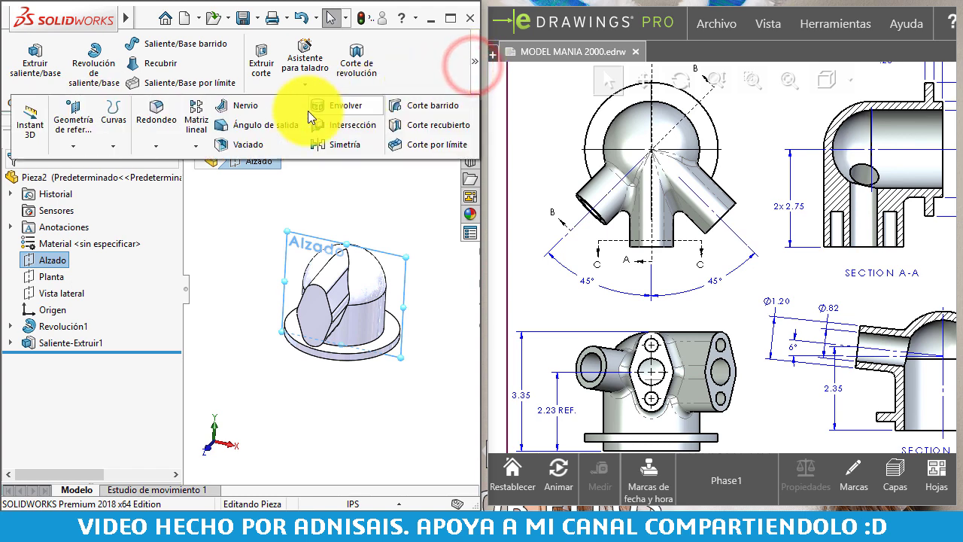
left_click(71, 144)
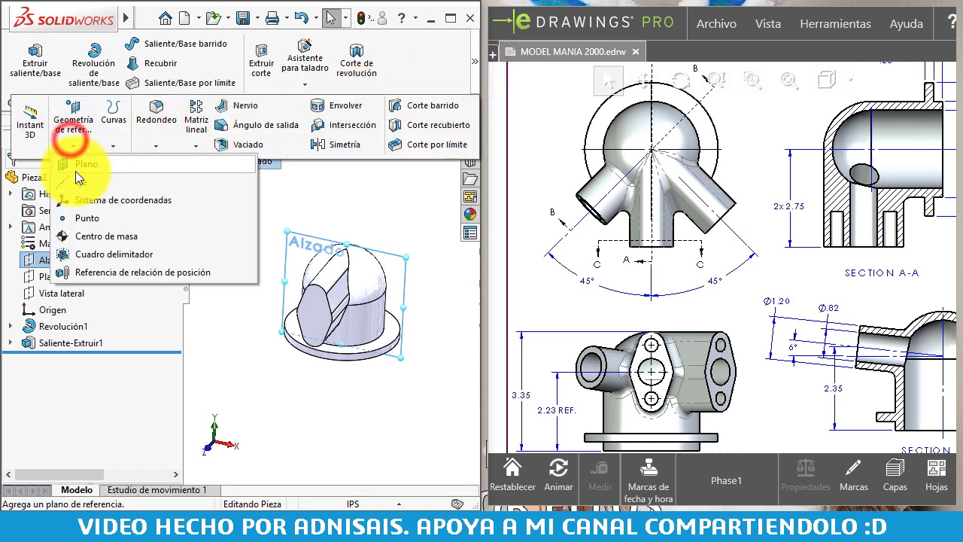
left_click(75, 171)
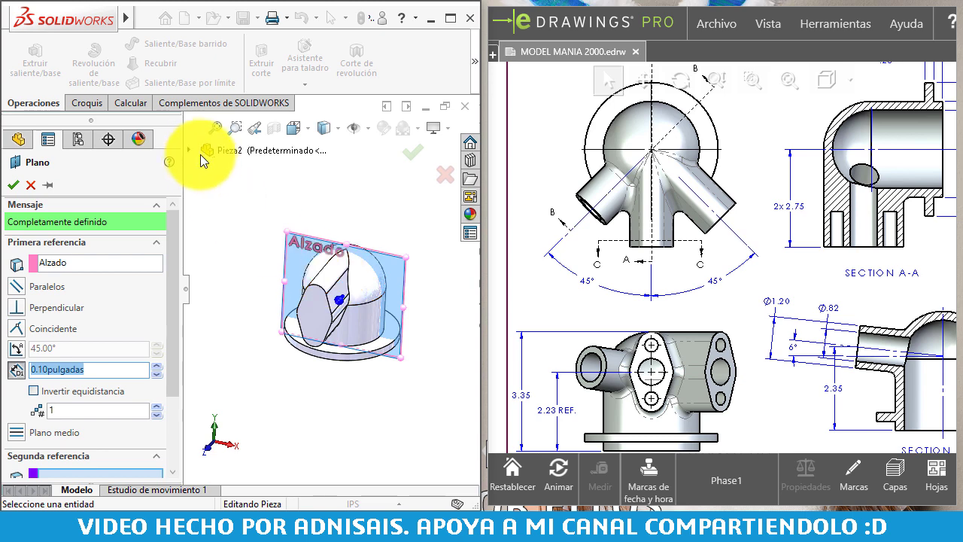
left_click(188, 152)
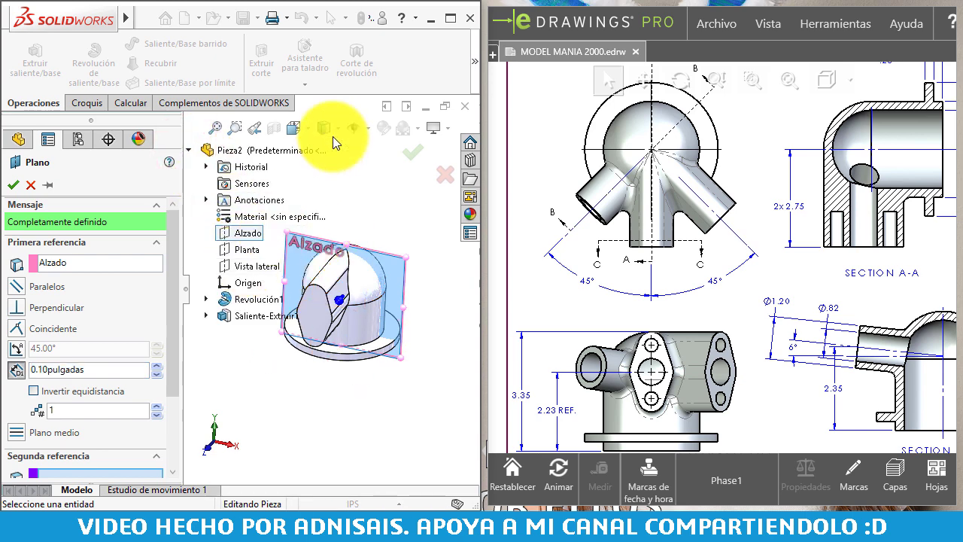
left_click(188, 150)
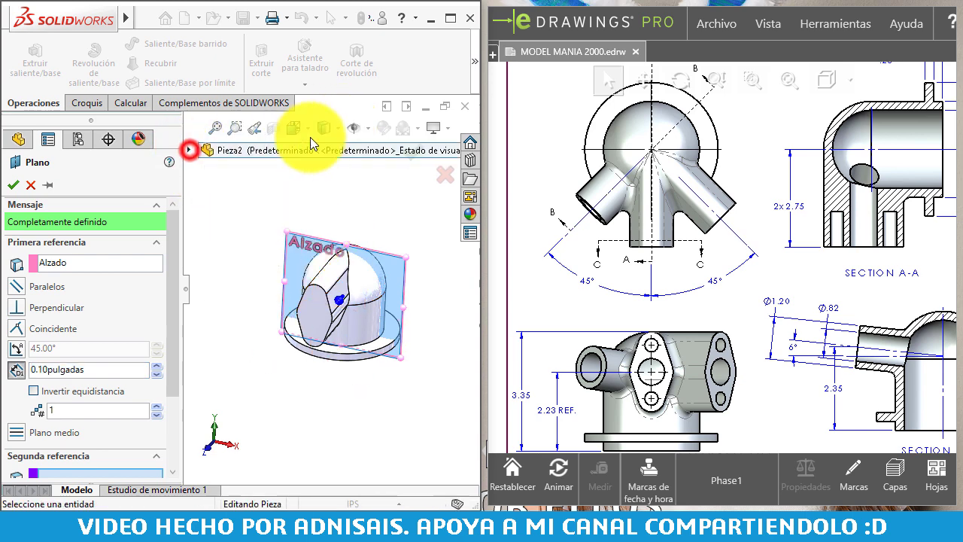
left_click(368, 129)
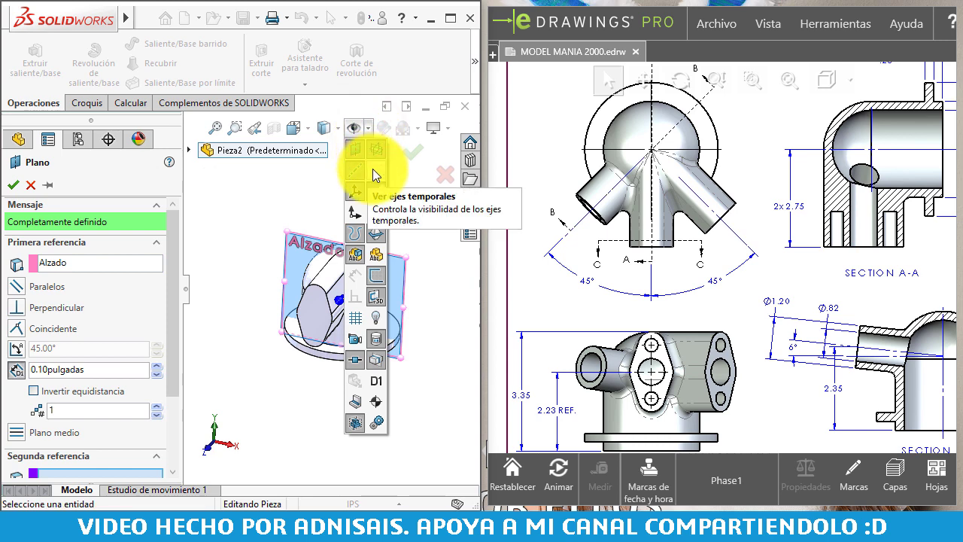
left_click(375, 169)
Reference the boss axis at 45° to Alzado, flip the side, and create Plano1
mouse_move(323, 269)
middle_mouse_down()
mouse_move(343, 300)
mouse_move(377, 275)
mouse_move(323, 280)
mouse_move(323, 301)
middle_mouse_up()
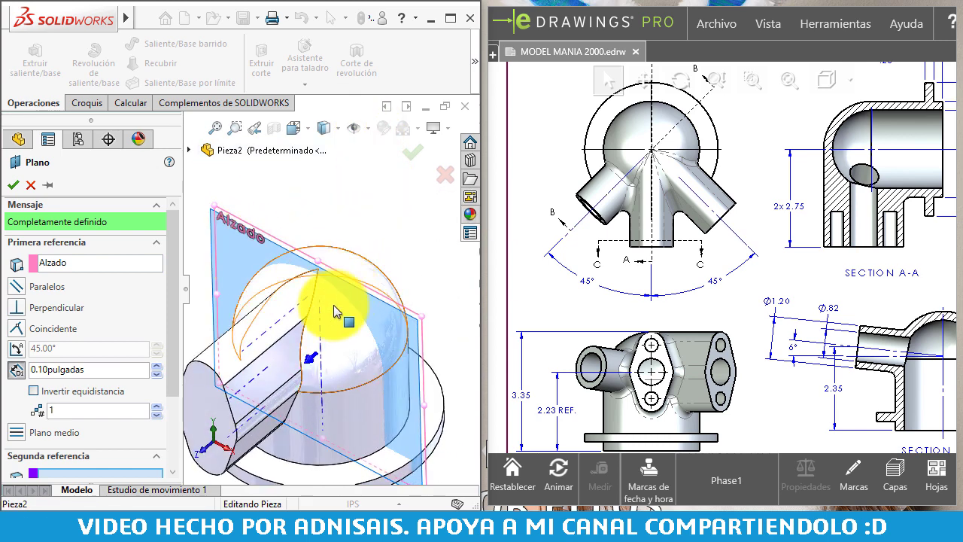
left_click(322, 320)
scroll(325, 320, "up", 2)
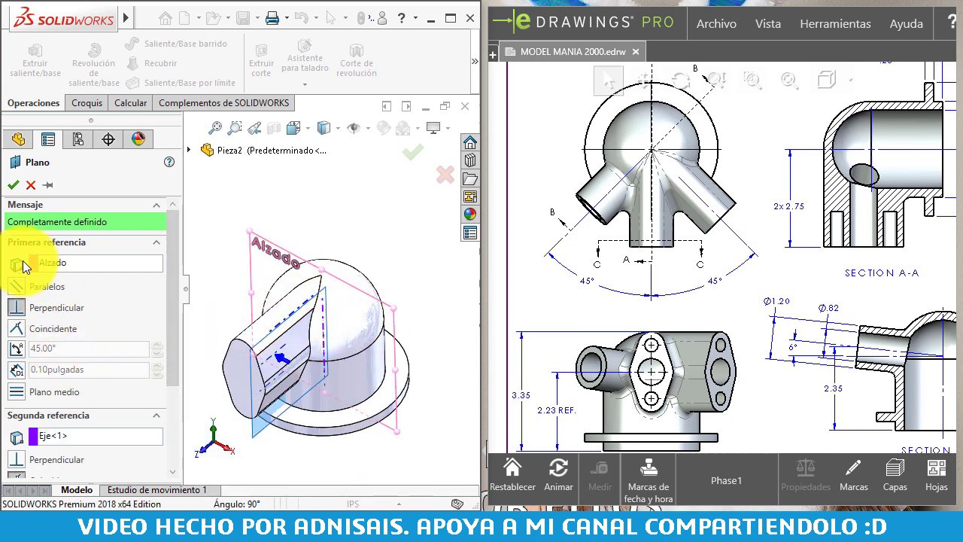
left_click(25, 349)
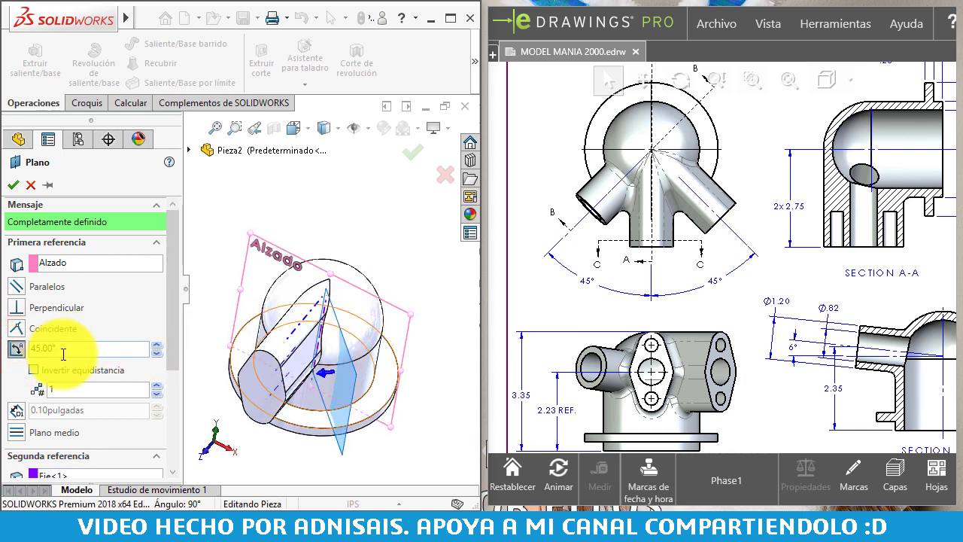
left_click(63, 370)
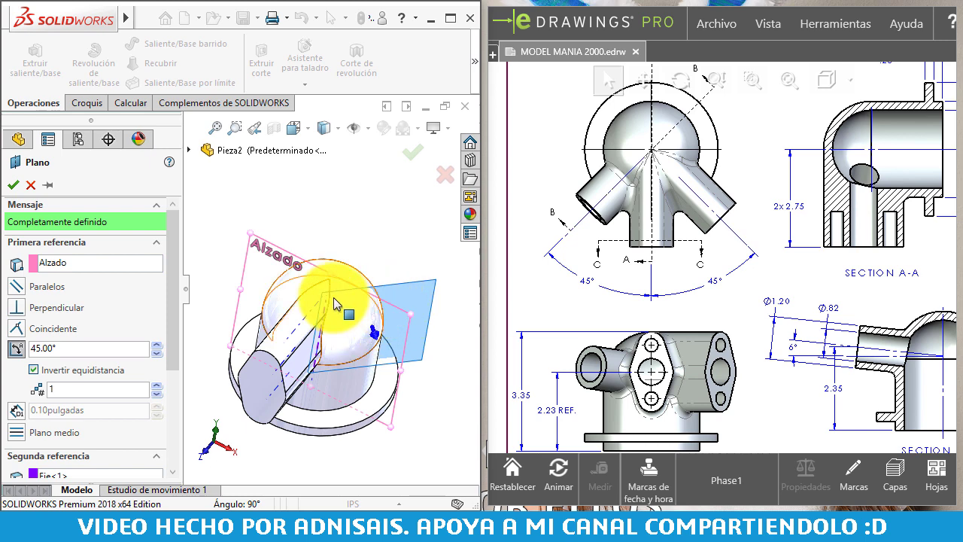
left_click(403, 153)
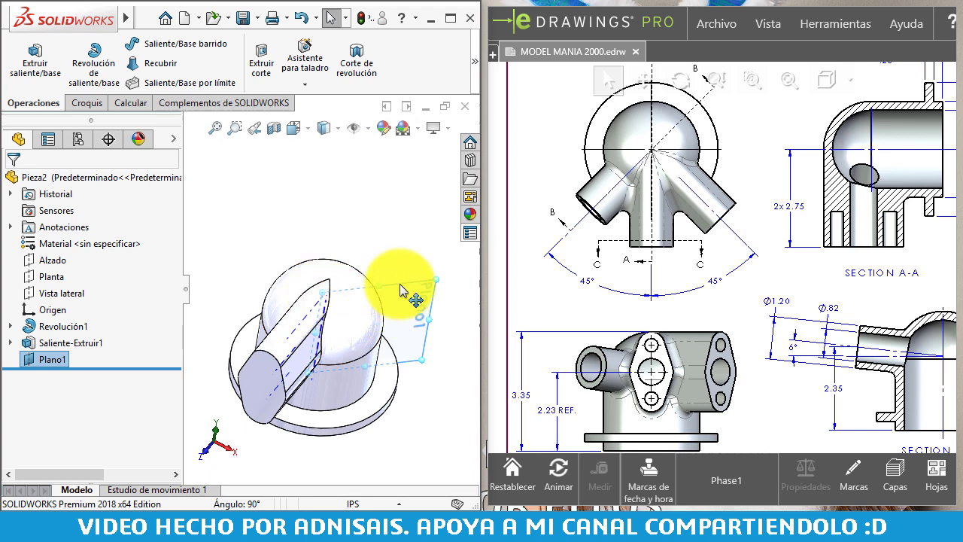
Resize Plano1 by dragging its handles so it spans the whole part
mouse_move(397, 286)
middle_mouse_down()
mouse_move(387, 323)
mouse_move(362, 273)
mouse_move(376, 280)
mouse_move(393, 301)
mouse_move(376, 279)
mouse_move(313, 292)
middle_mouse_up()
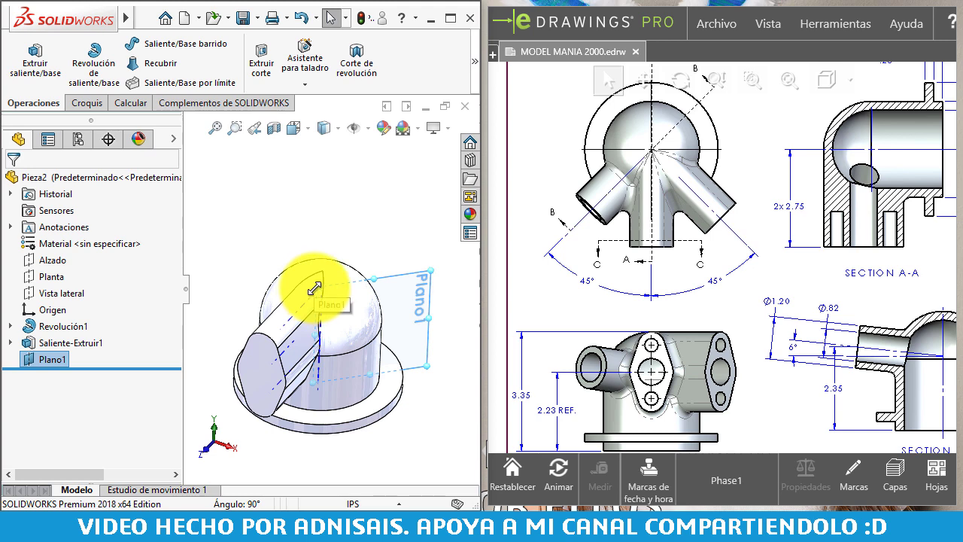
mouse_move(313, 288)
left_mouse_down()
mouse_move(146, 198)
mouse_move(204, 198)
mouse_move(230, 217)
left_mouse_up()
left_click_drag(437, 179, 329, 216)
mouse_move(274, 258)
middle_mouse_down()
mouse_move(355, 311)
mouse_move(334, 365)
mouse_move(344, 286)
mouse_move(327, 307)
middle_mouse_up()
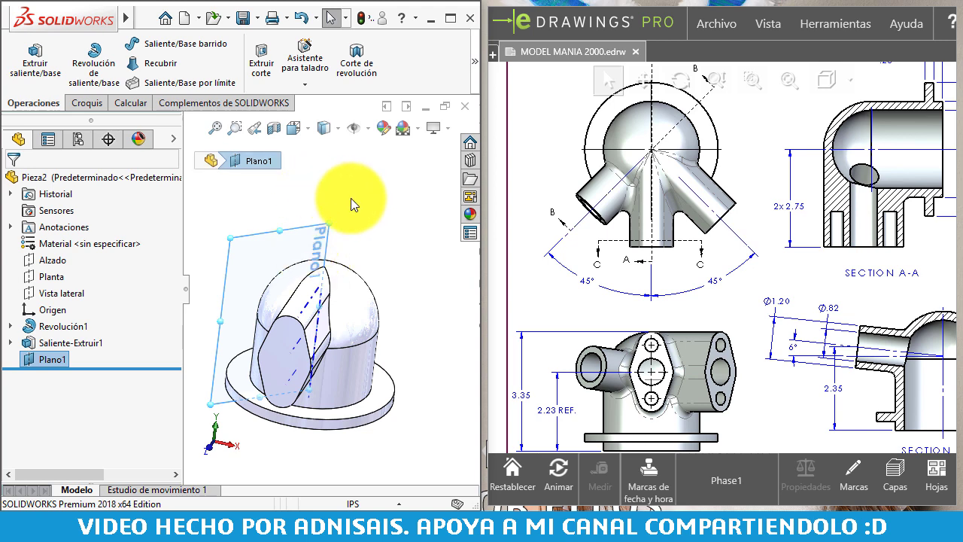
left_click(252, 254)
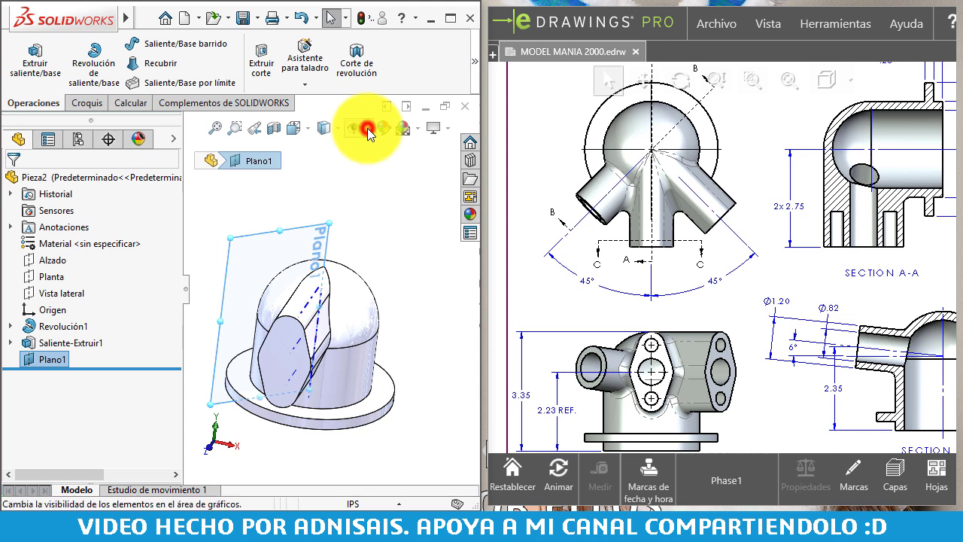
Hide the temporary axes again
left_click(367, 127)
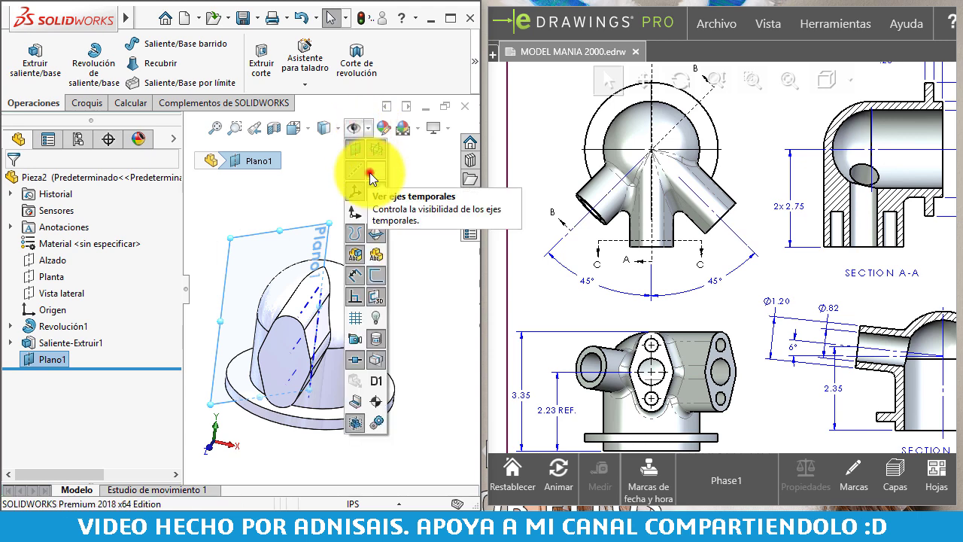
left_click(370, 172)
mouse_move(297, 199)
middle_mouse_down()
mouse_move(276, 262)
mouse_move(381, 259)
middle_mouse_up()
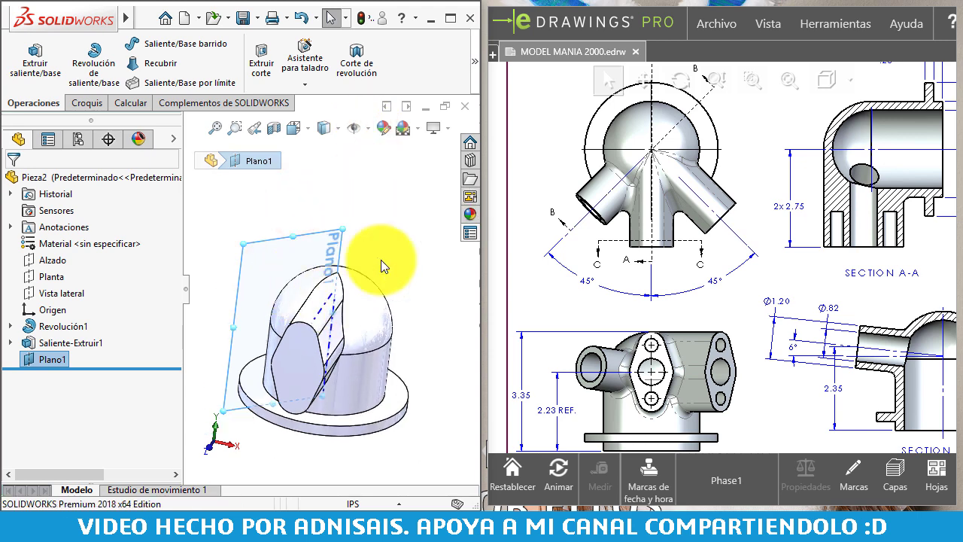
left_click(371, 131)
left_click(354, 175)
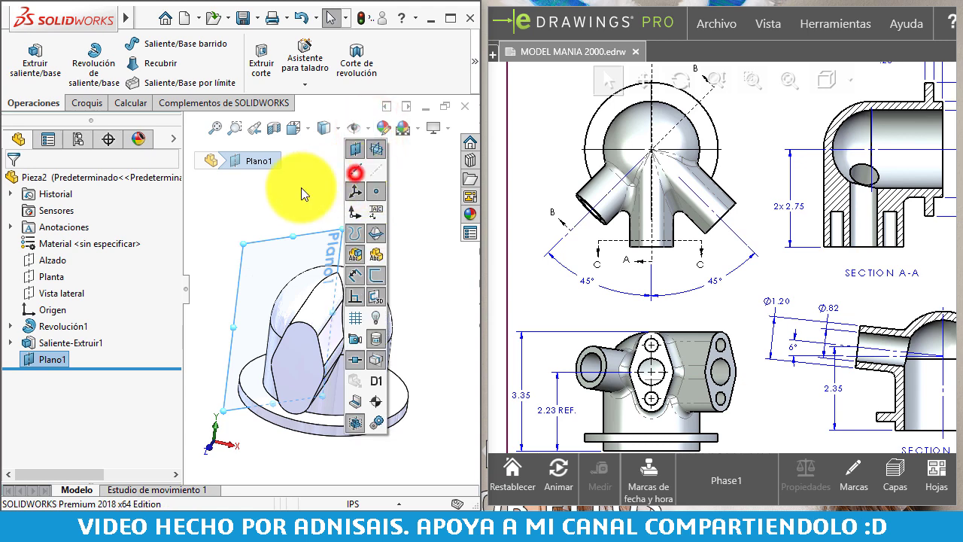
left_click(268, 241)
left_click(81, 103)
Start a sketch on Plano1 and draw a horizontal construction line leftward from the origin
left_click(22, 64)
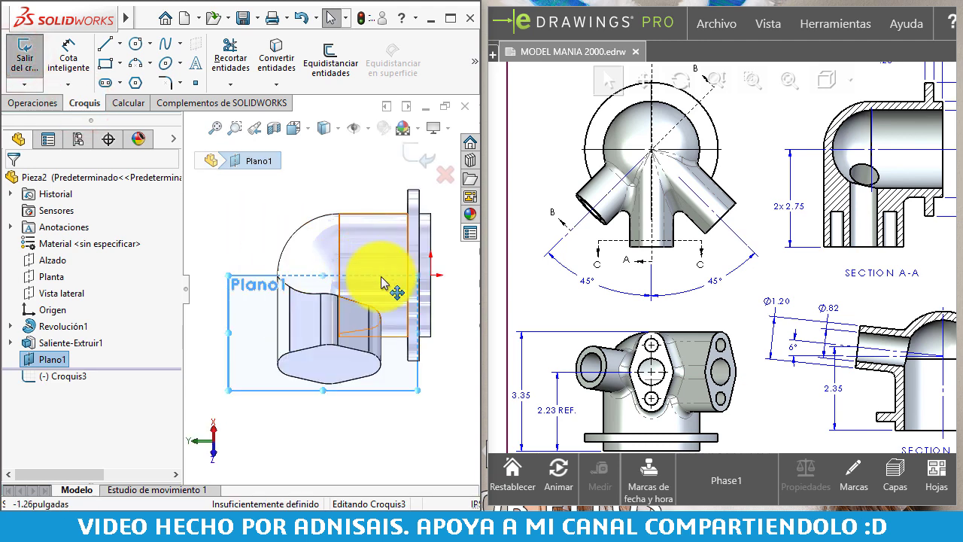
left_click(119, 45)
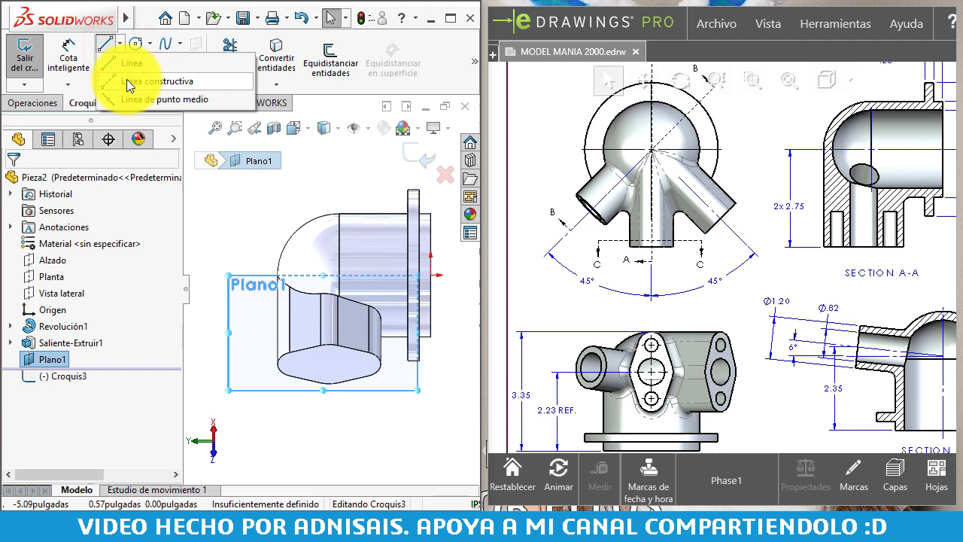
left_click(126, 79)
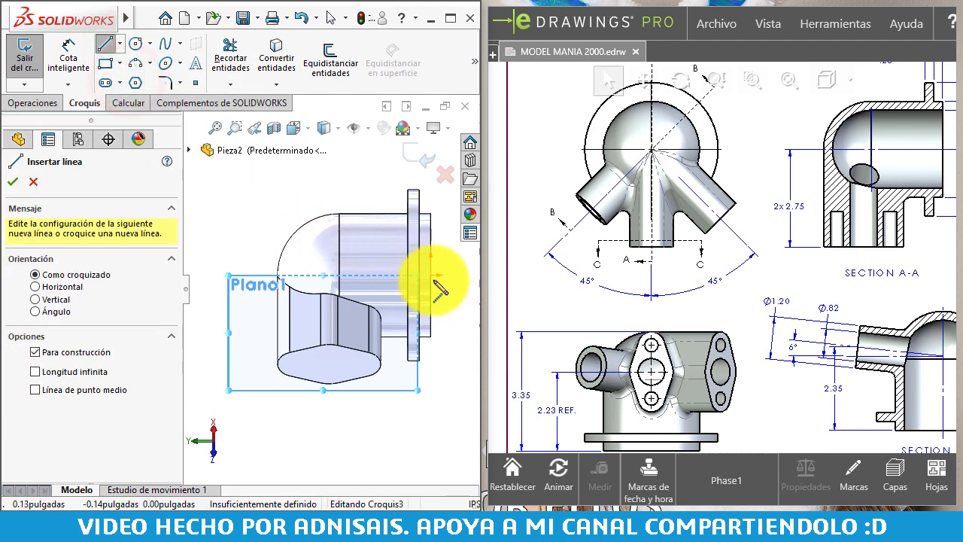
left_click(431, 276)
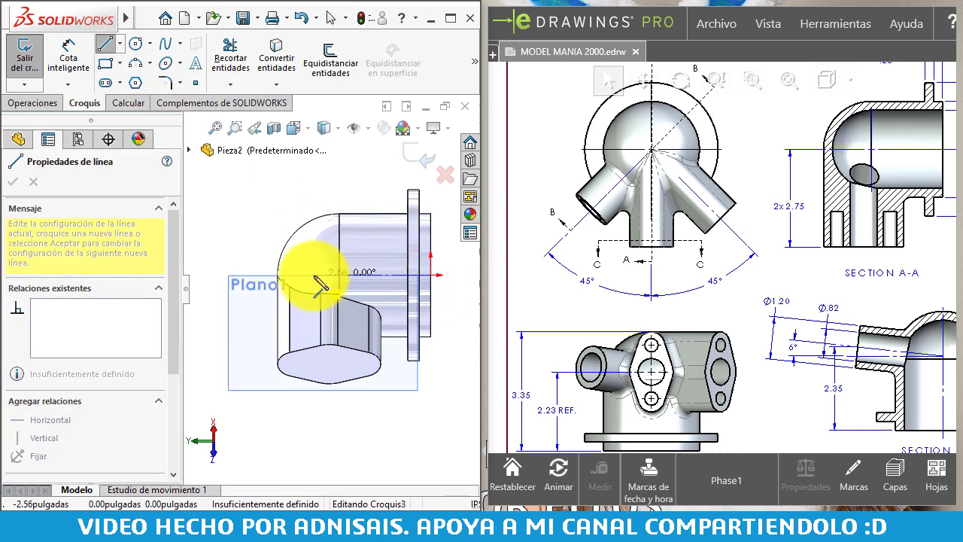
left_click(232, 276)
key("Escape")
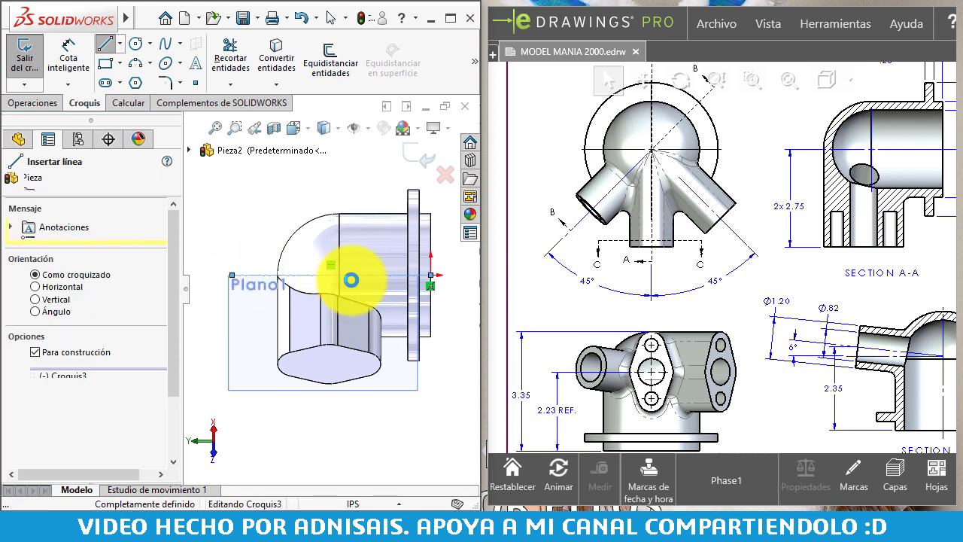
key("Escape")
Draw an angled construction line from the horizontal line down past the part
left_click(118, 44)
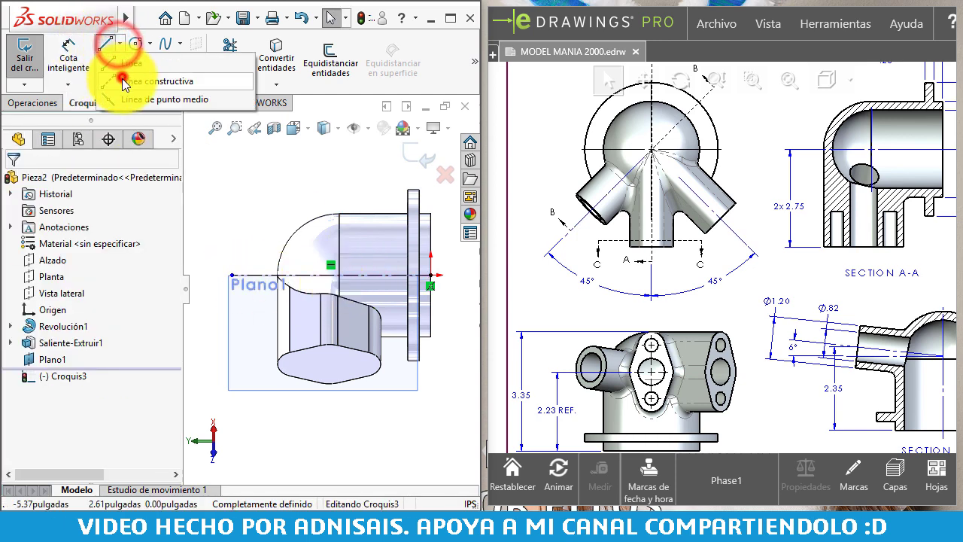
left_click(122, 78)
left_click(363, 278)
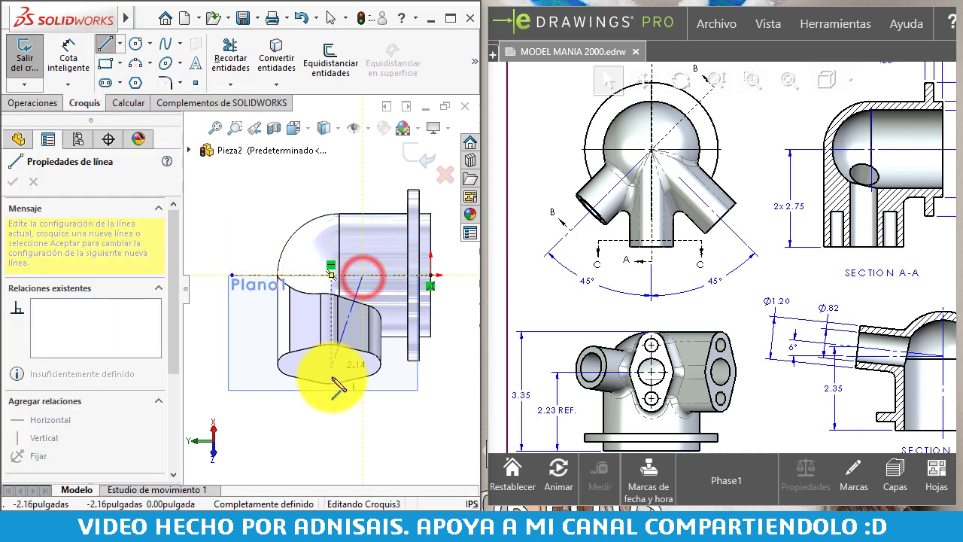
left_click(323, 404)
key("Escape")
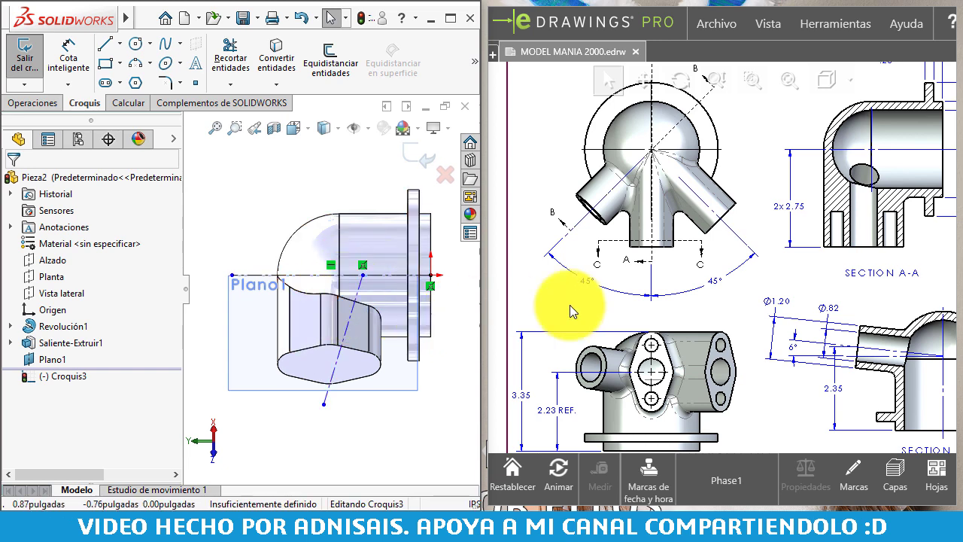
left_click(934, 473)
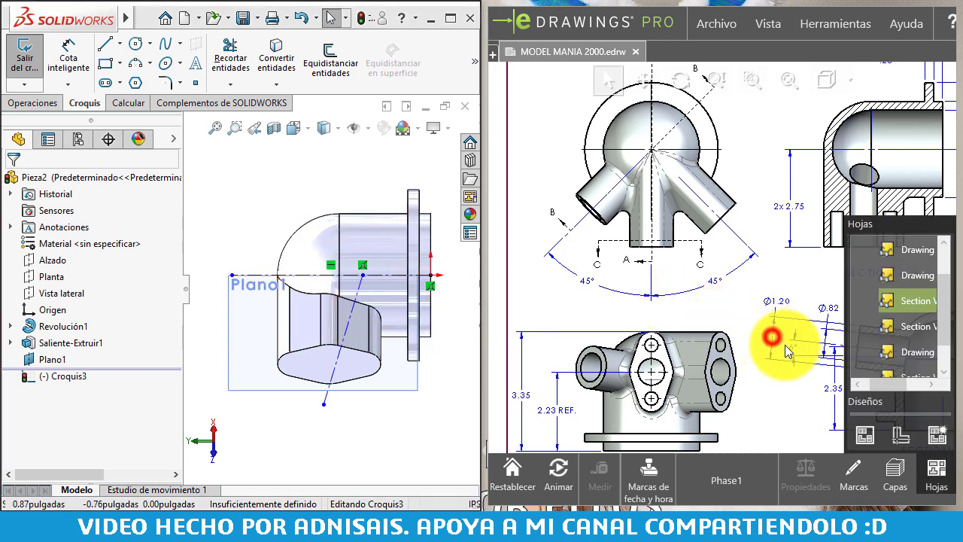
Pan the eDrawings sheet to show Sections A-A and B-B with the angled boss dimensions
left_click(920, 468)
middle_click_drag(742, 296, 687, 306)
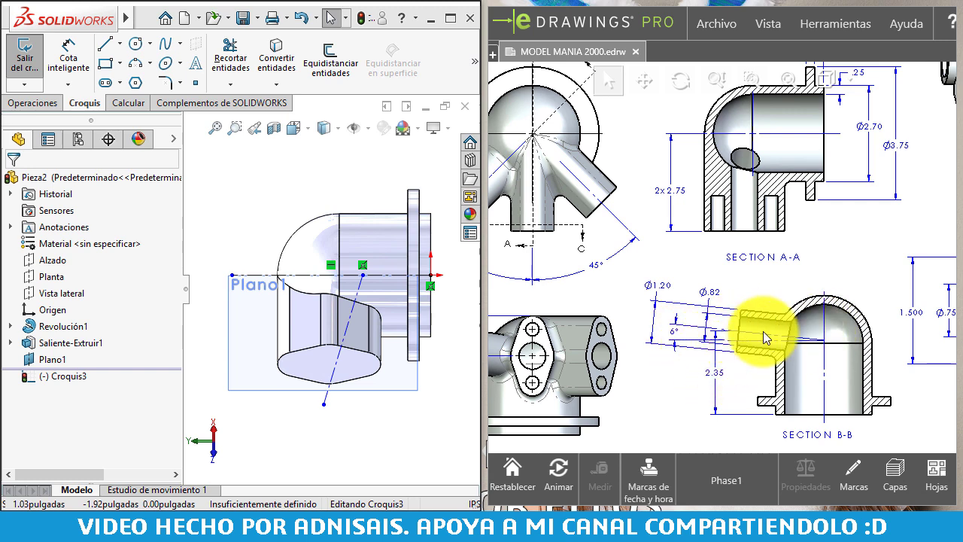
left_click(69, 56)
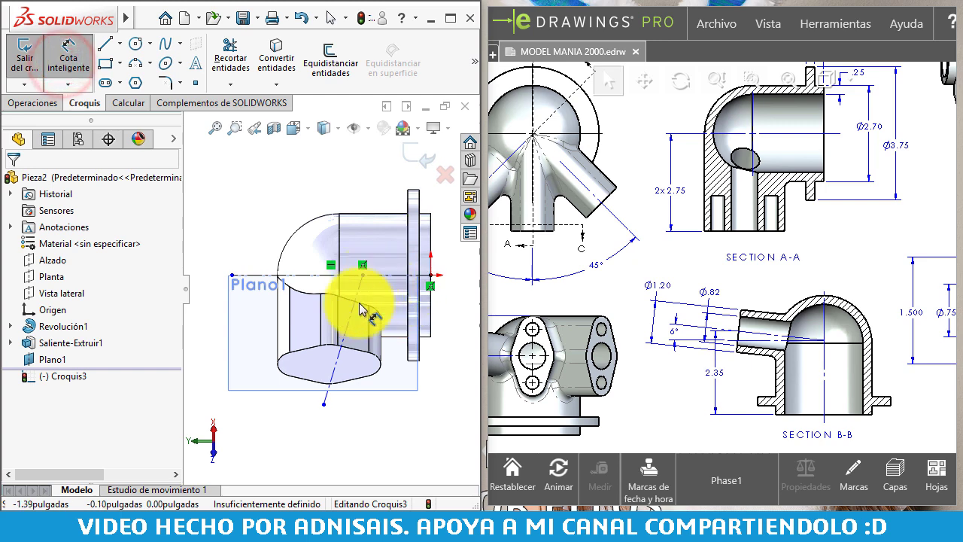
Dimension the angled construction line 2.35 horizontally and 2.40 vertically
left_click(325, 407)
left_click(430, 275)
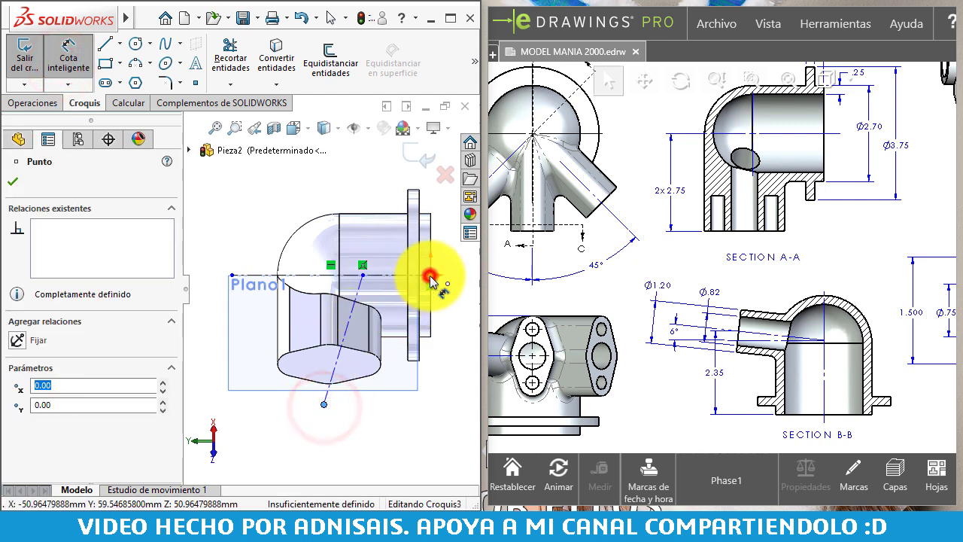
left_click(388, 460)
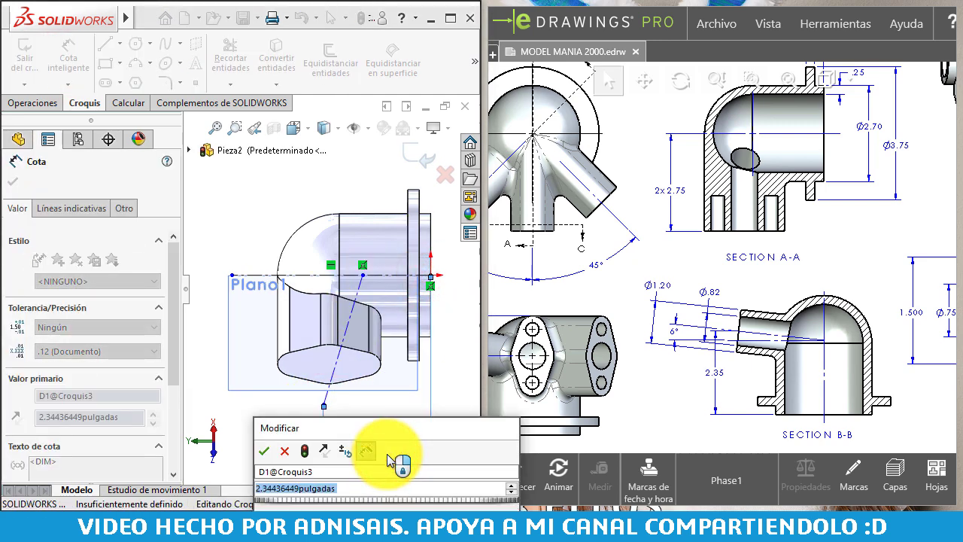
type("2.35")
key("Return")
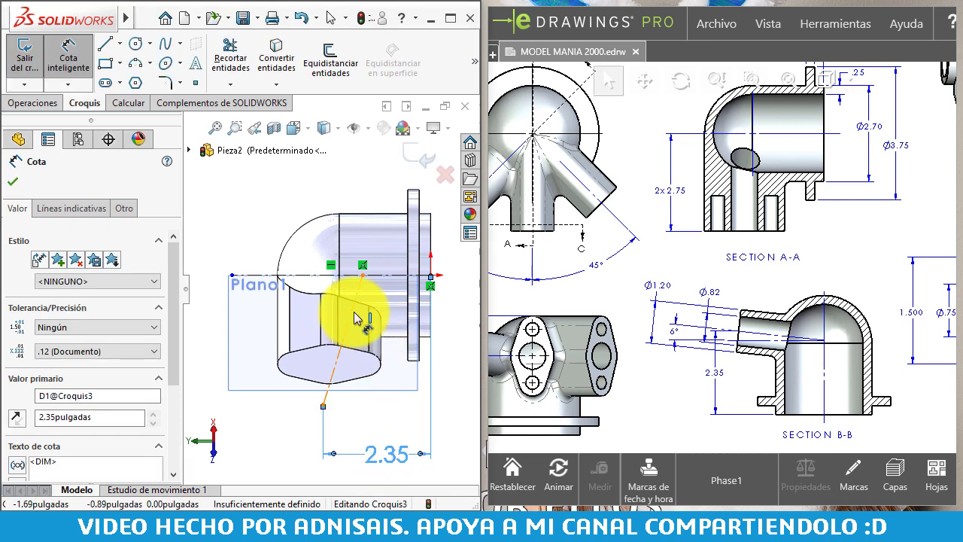
left_click(352, 312)
left_click(215, 326)
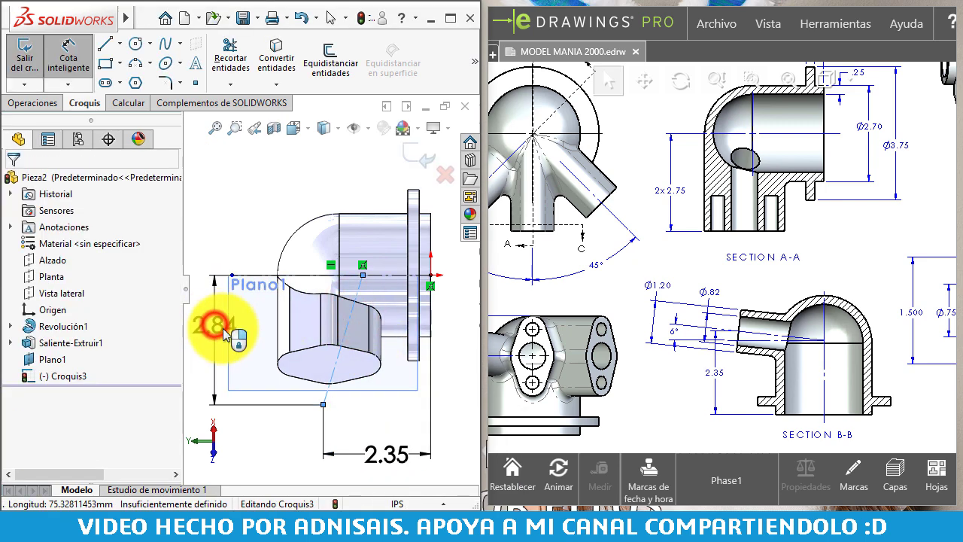
type("2.40")
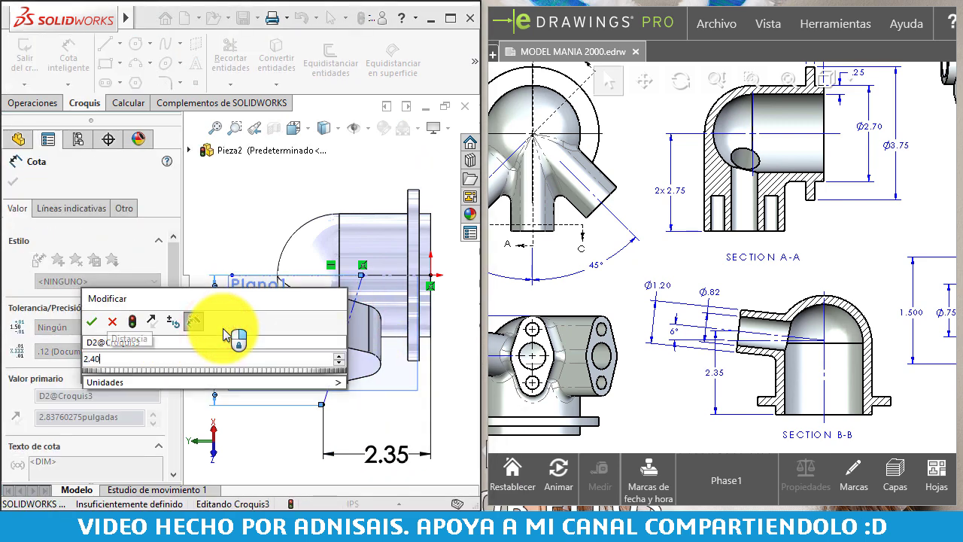
key("Return")
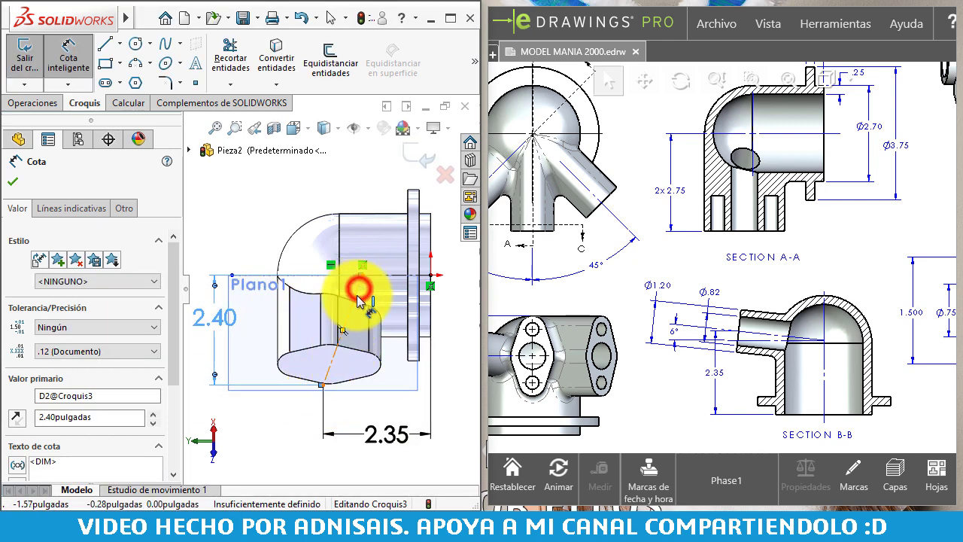
Add a 6° angle dimension to the construction line, fully defining Croquis3
left_click(359, 298)
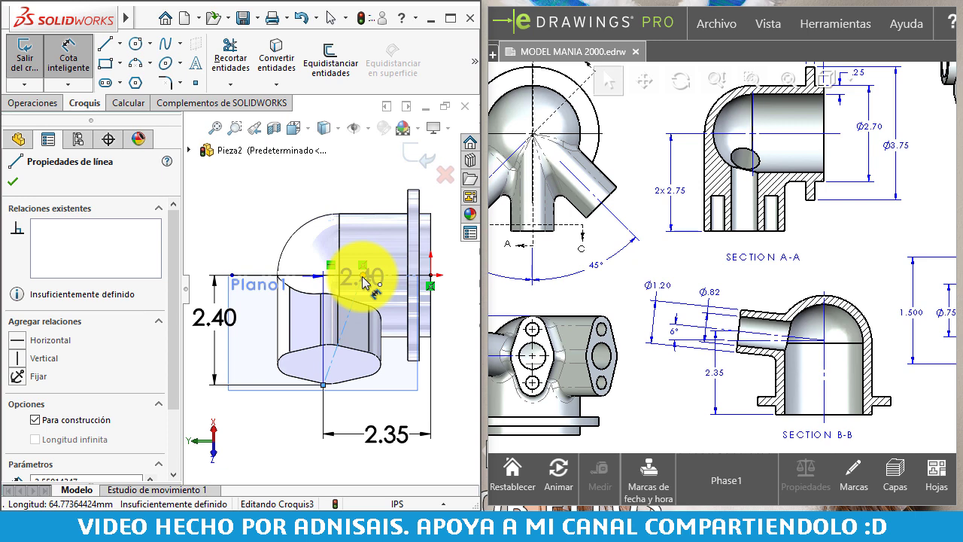
left_click(363, 280)
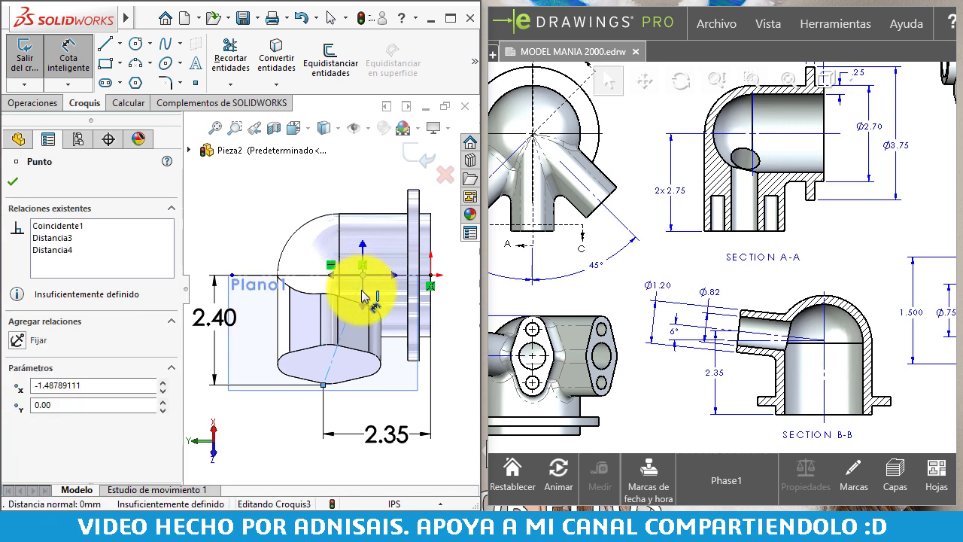
scroll(364, 314, "down", 2)
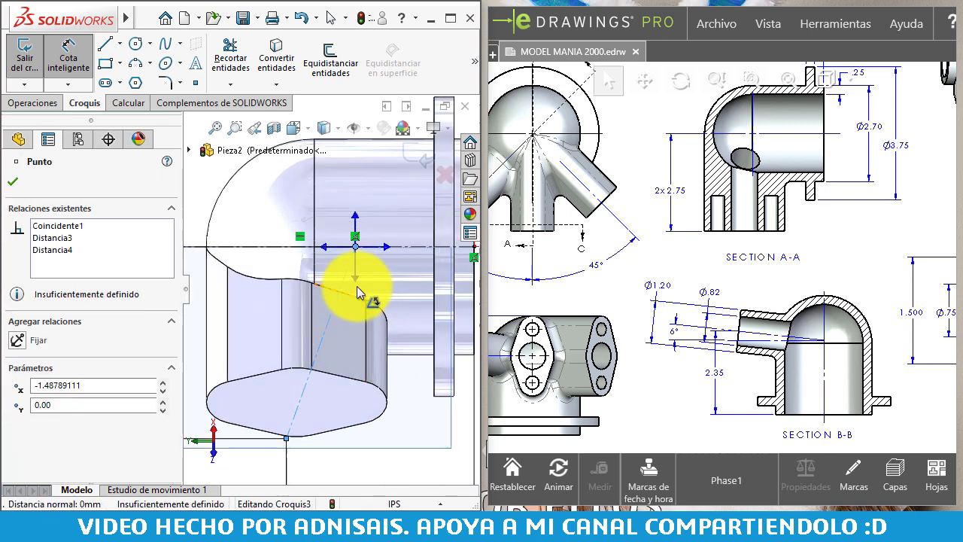
left_click(335, 310)
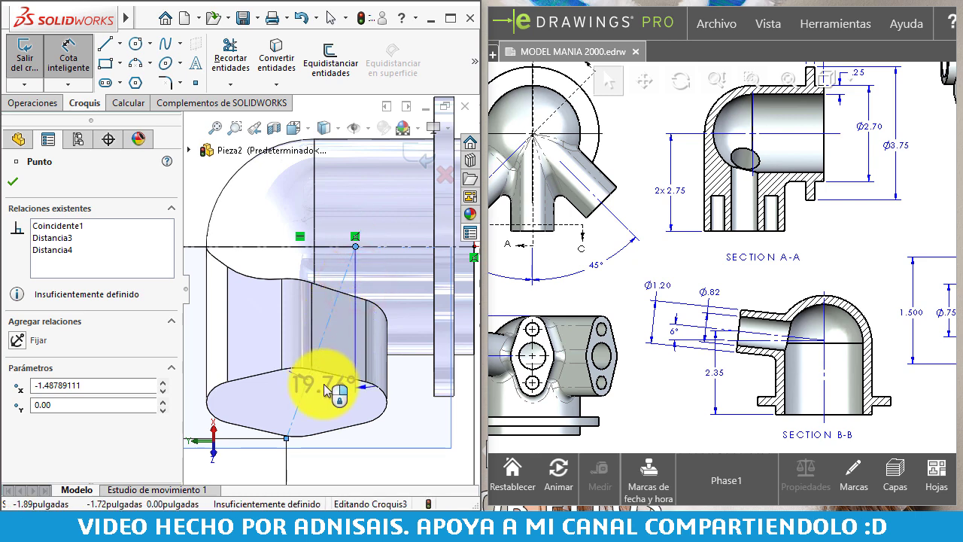
key("z")
left_click(324, 429)
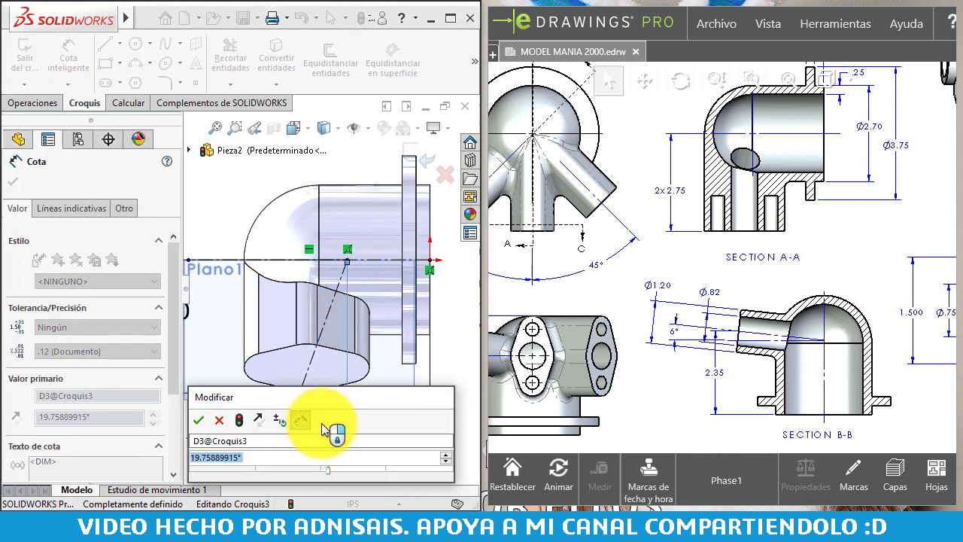
type("6")
key("Return")
scroll(323, 429, "down", 2)
scroll(323, 392, "down", 2)
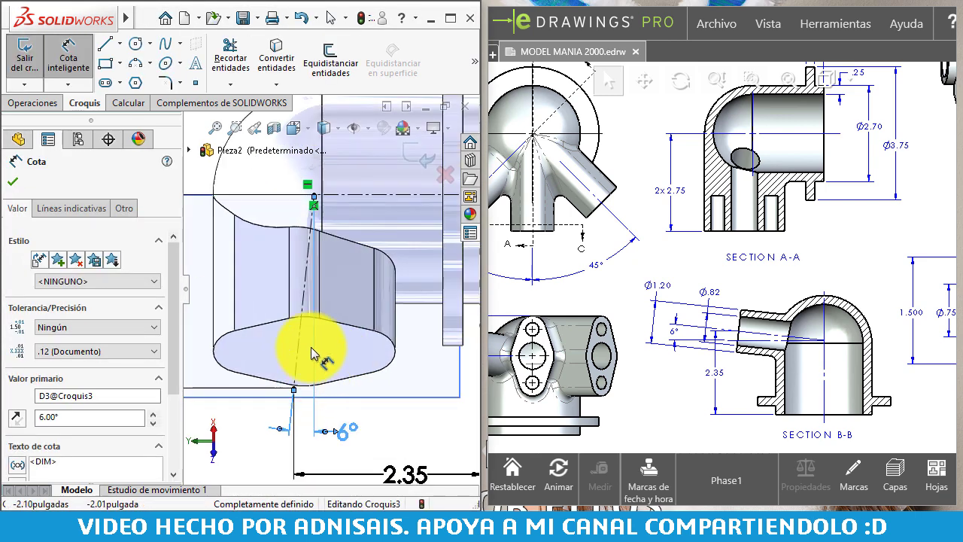
scroll(319, 354, "down", 1)
scroll(317, 235, "up", 3)
key("Escape")
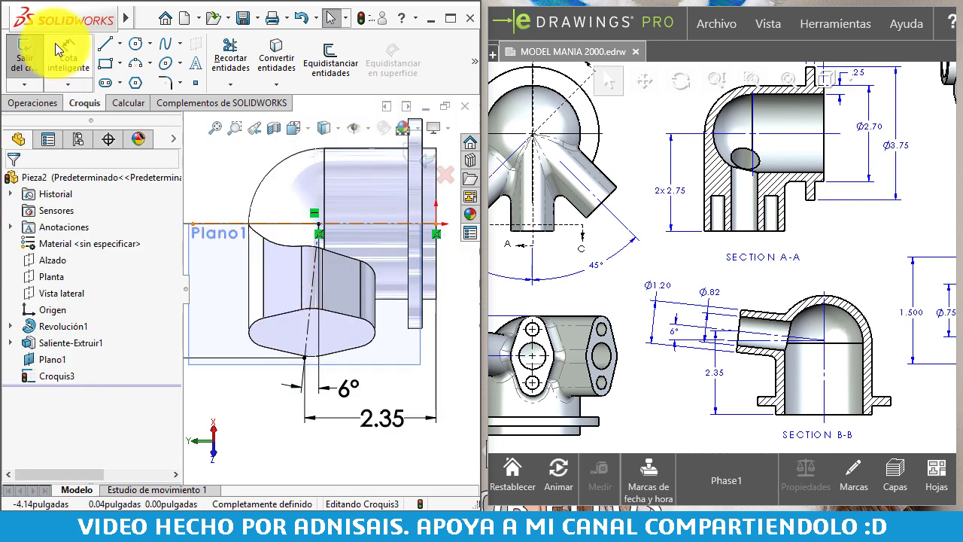
Draw a short line perpendicular to the construction line from its bottom end
left_click(103, 47)
scroll(301, 383, "down", 2)
scroll(292, 320, "down", 2)
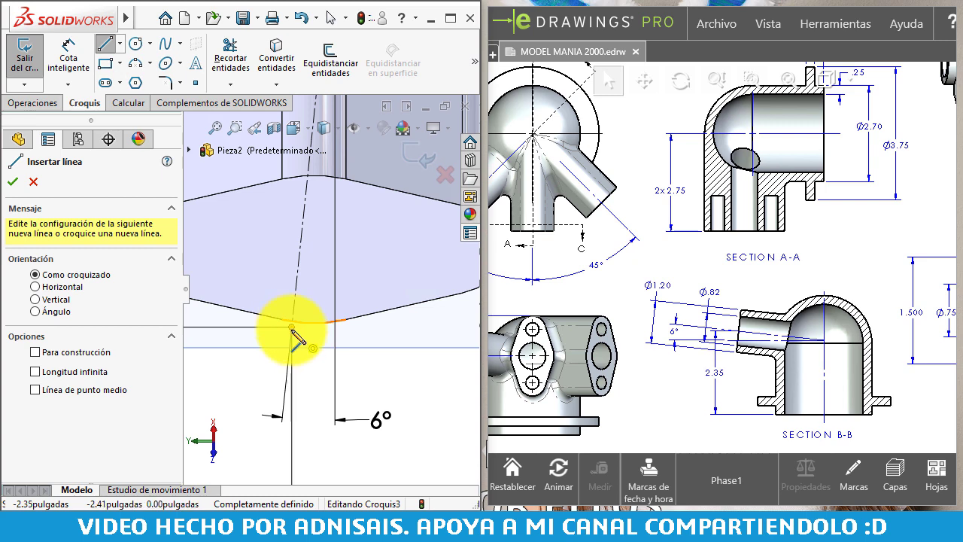
left_click(293, 328)
scroll(256, 331, "up", 2)
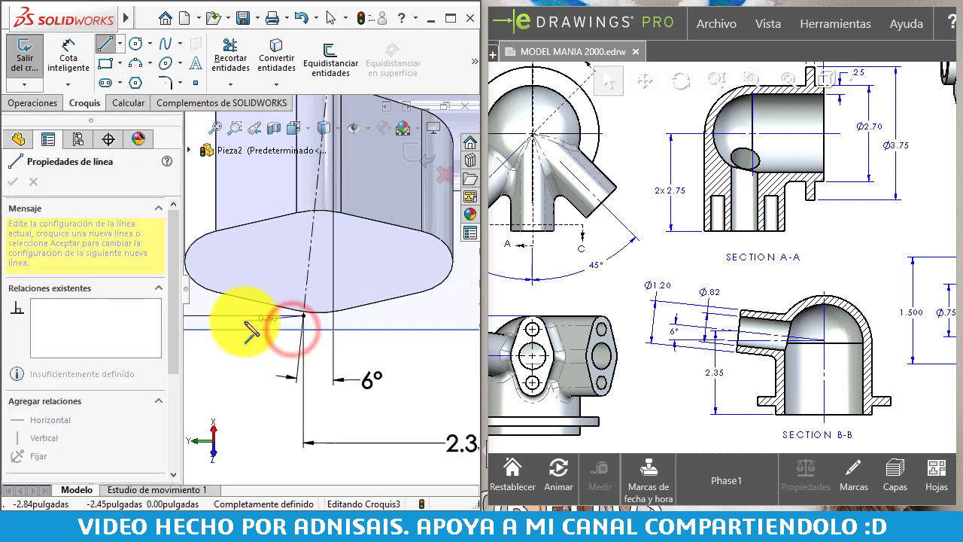
scroll(249, 320, "up", 1)
scroll(265, 307, "down", 1)
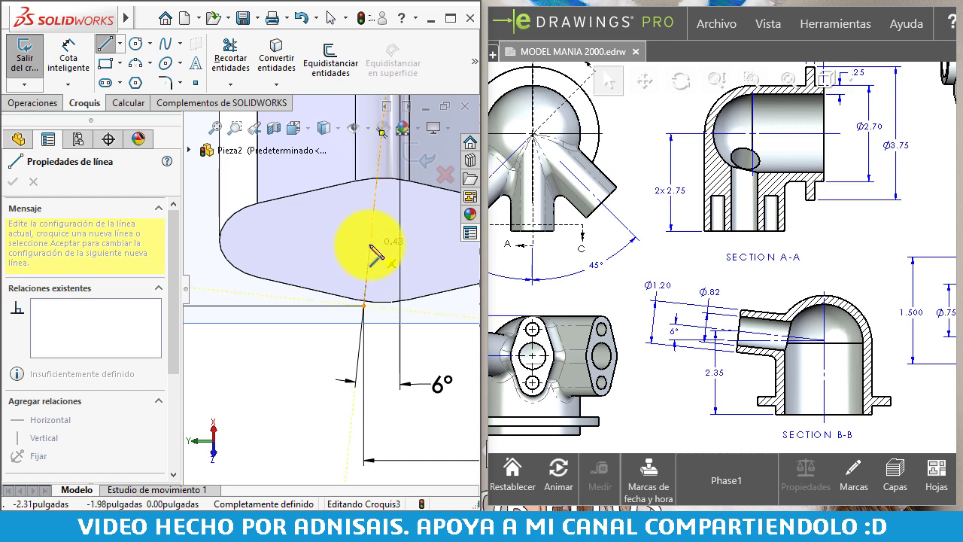
scroll(374, 254, "up", 1)
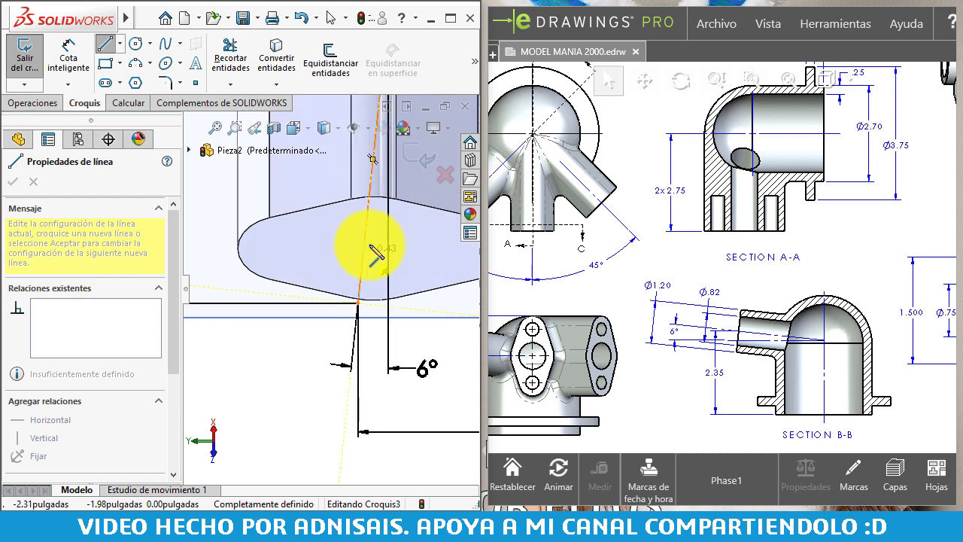
scroll(377, 256, "up", 1)
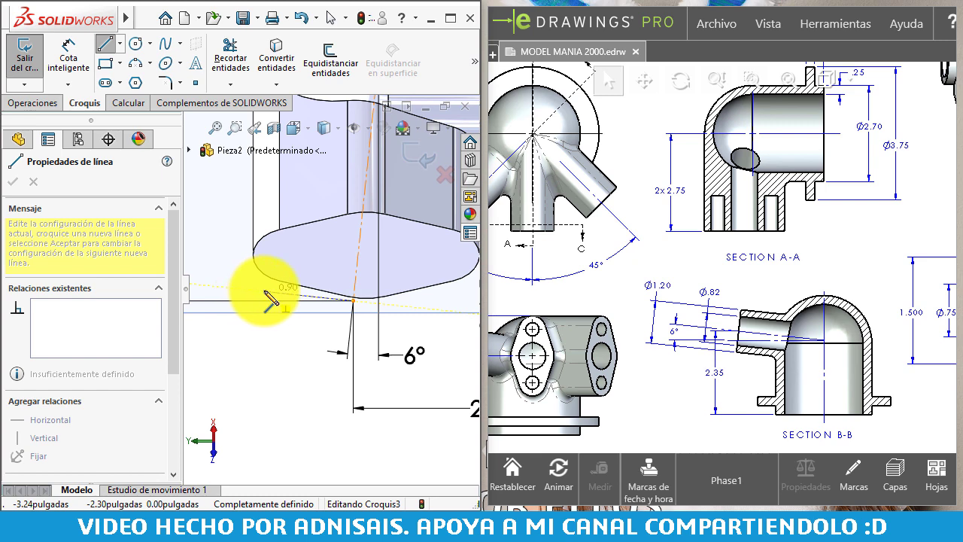
left_click(264, 295)
Draw the sloped line rising from there and close it onto the top line
scroll(258, 288, "up", 3)
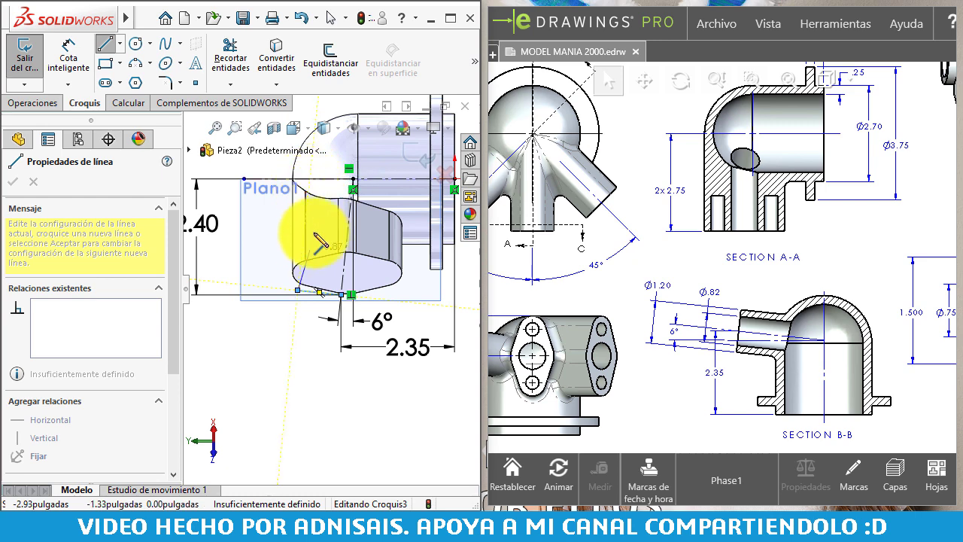
scroll(322, 239, "down", 3)
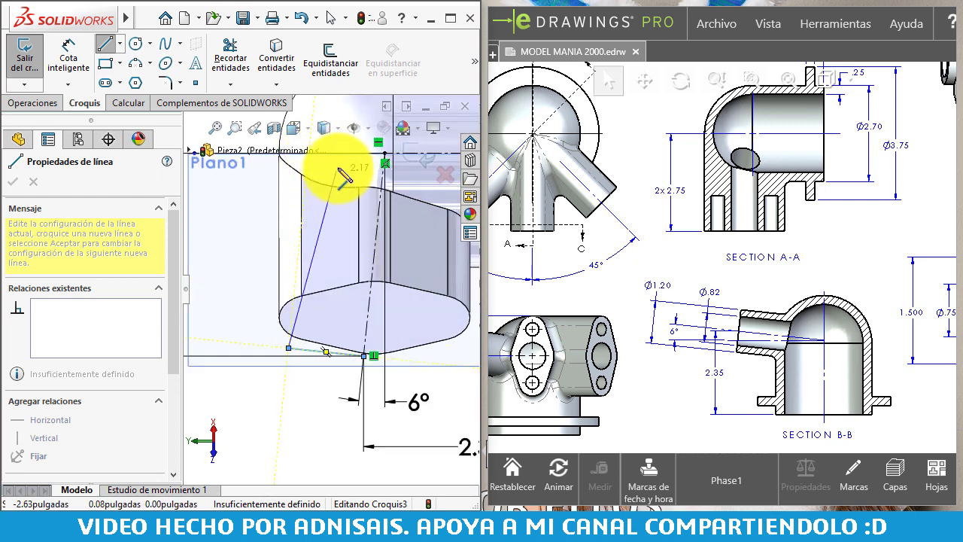
scroll(335, 200, "up", 2)
left_click(313, 222)
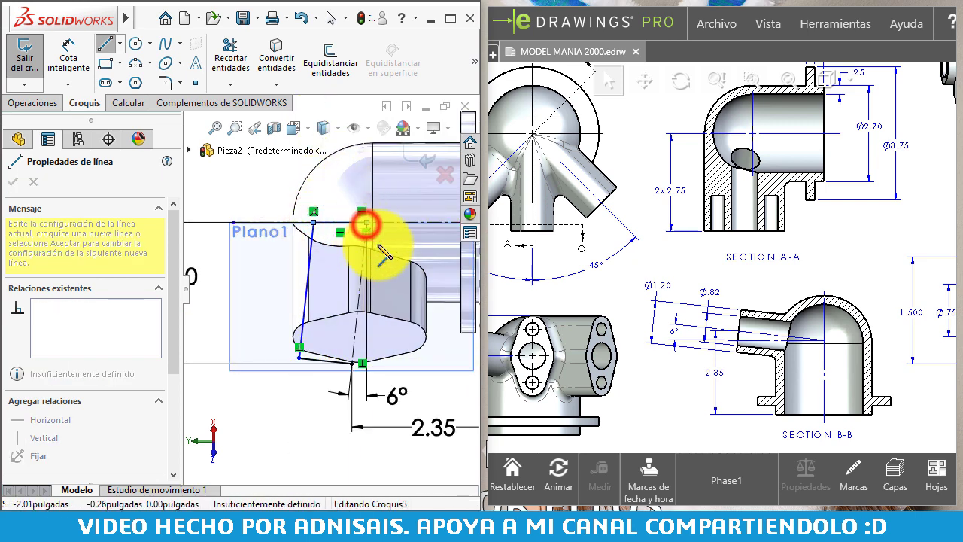
left_click(364, 220)
Dimension the sloped line 1.20 from the construction line
key("Escape")
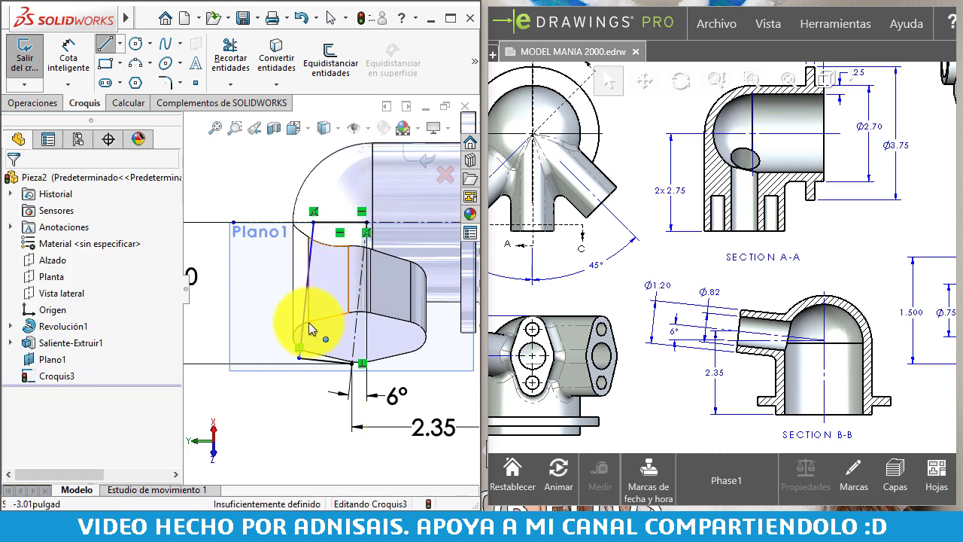
left_click(66, 60)
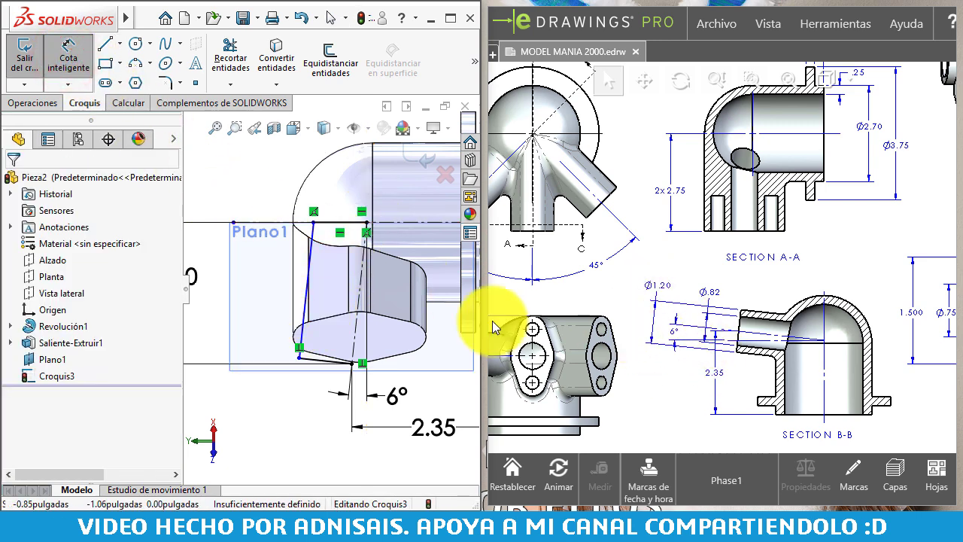
left_click(353, 341)
left_click(302, 333)
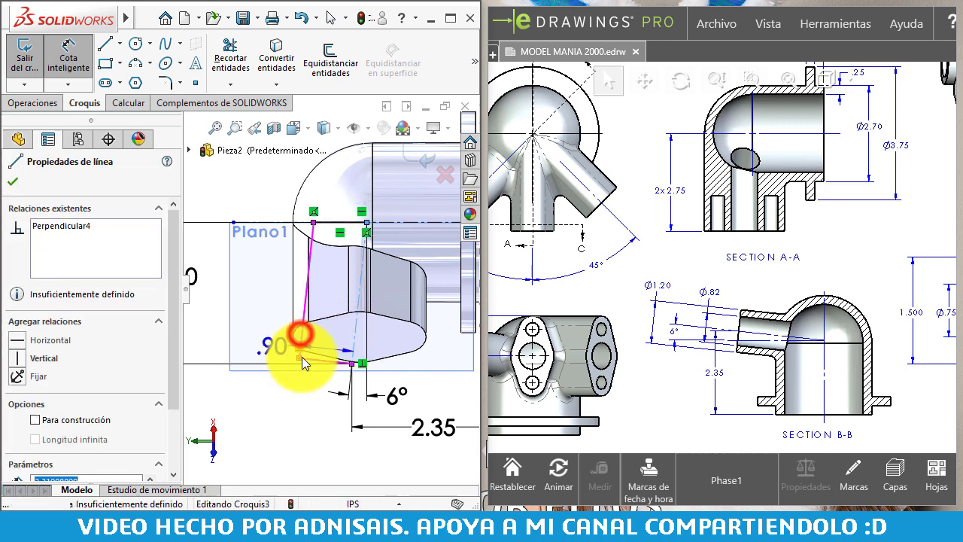
left_click(365, 452)
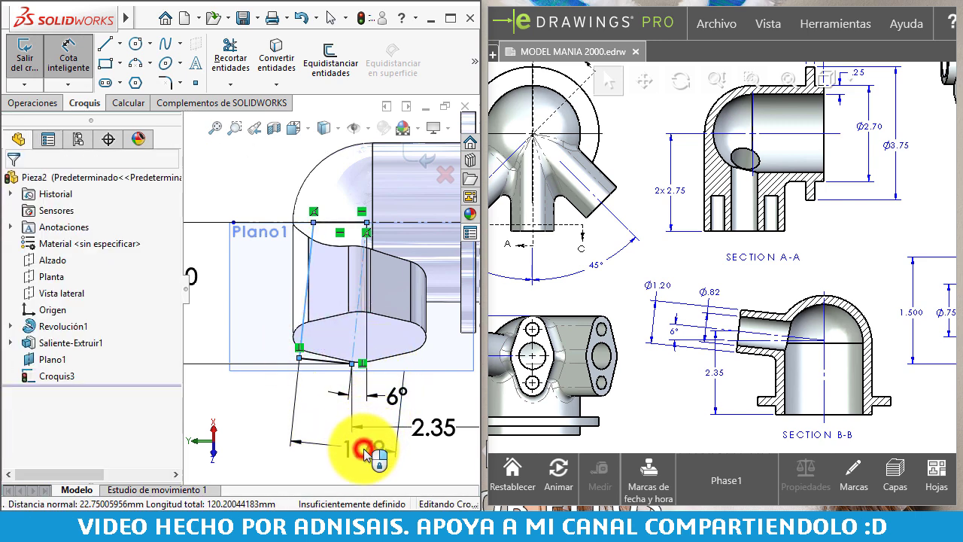
type("1.2")
key("Return")
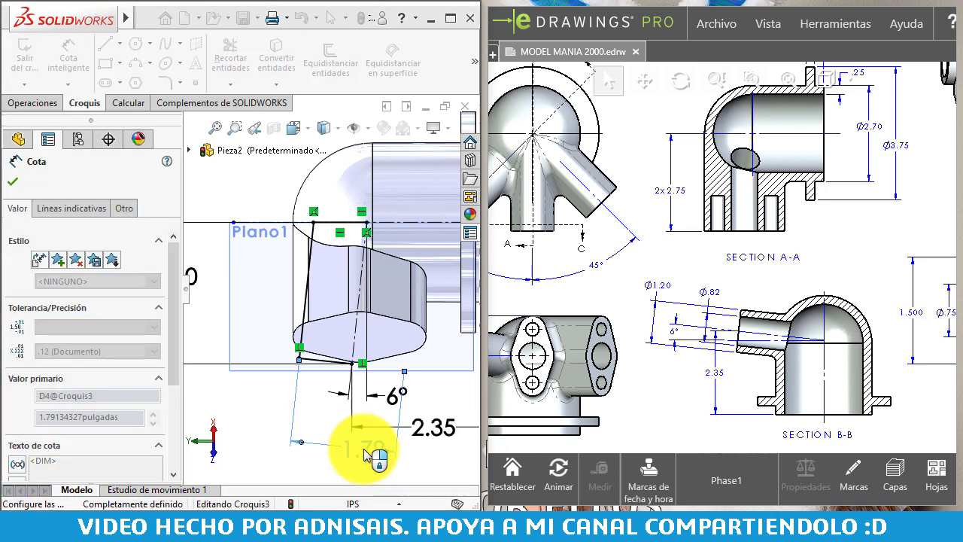
left_click(403, 399)
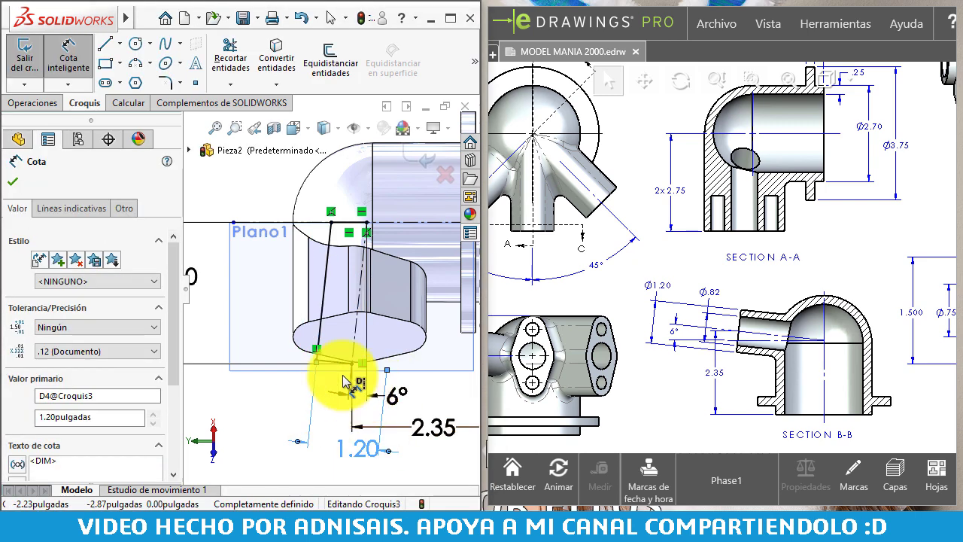
key("Escape")
Hide Plano1 and orbit the view to see the sketch in 3D
left_click(235, 289)
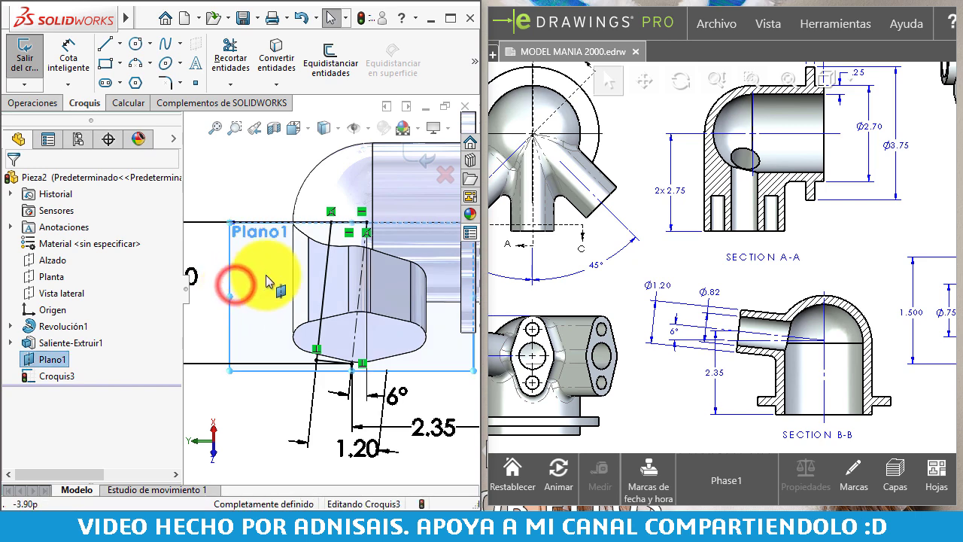
right_click(57, 357)
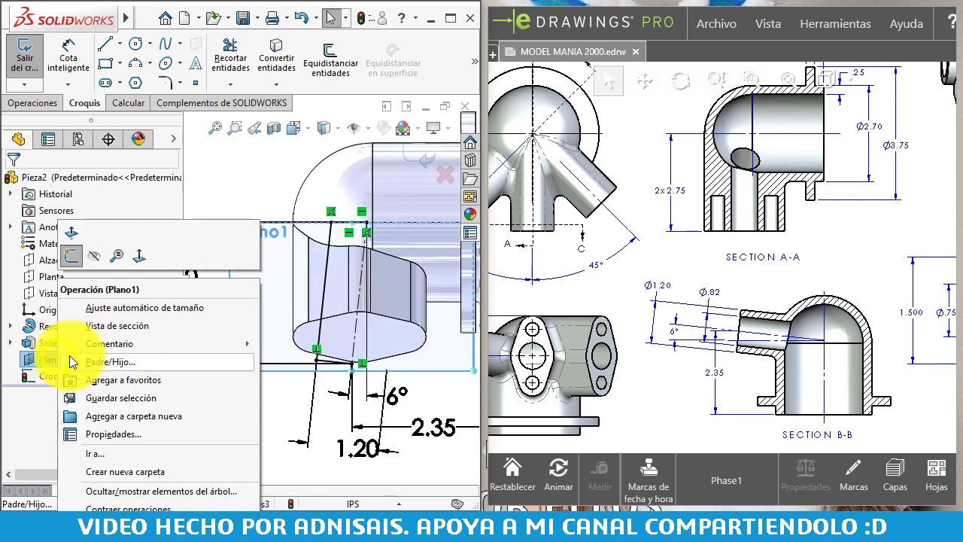
left_click(90, 261)
left_click(266, 414)
key("f")
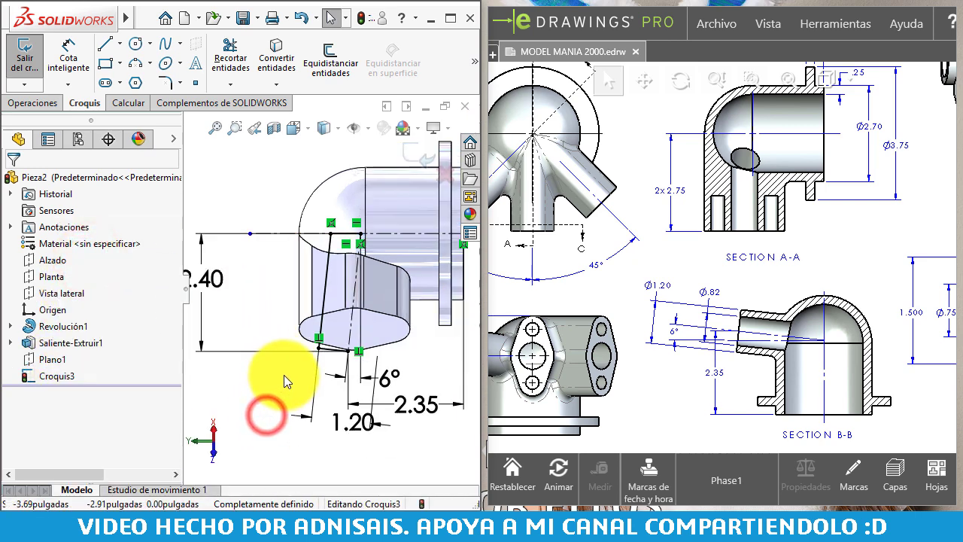
scroll(352, 329, "down", 2)
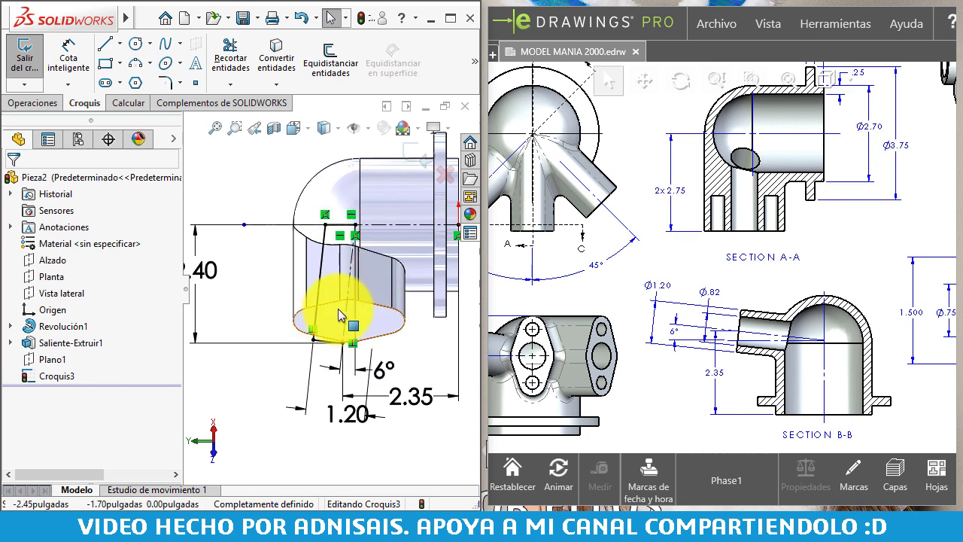
mouse_move(343, 307)
middle_mouse_down()
mouse_move(421, 259)
mouse_move(383, 168)
mouse_move(336, 227)
mouse_move(344, 226)
middle_mouse_up()
scroll(361, 218, "down", 2)
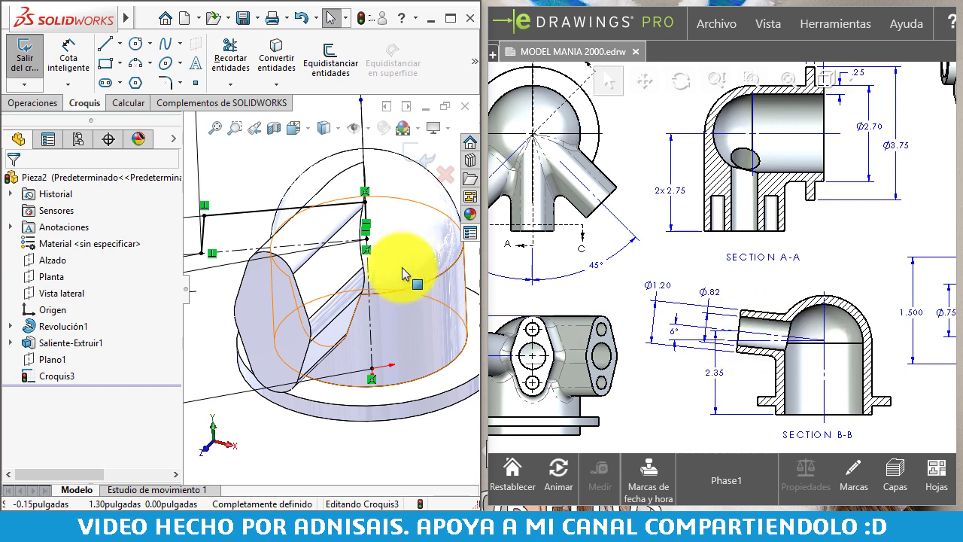
scroll(324, 271, "up", 2)
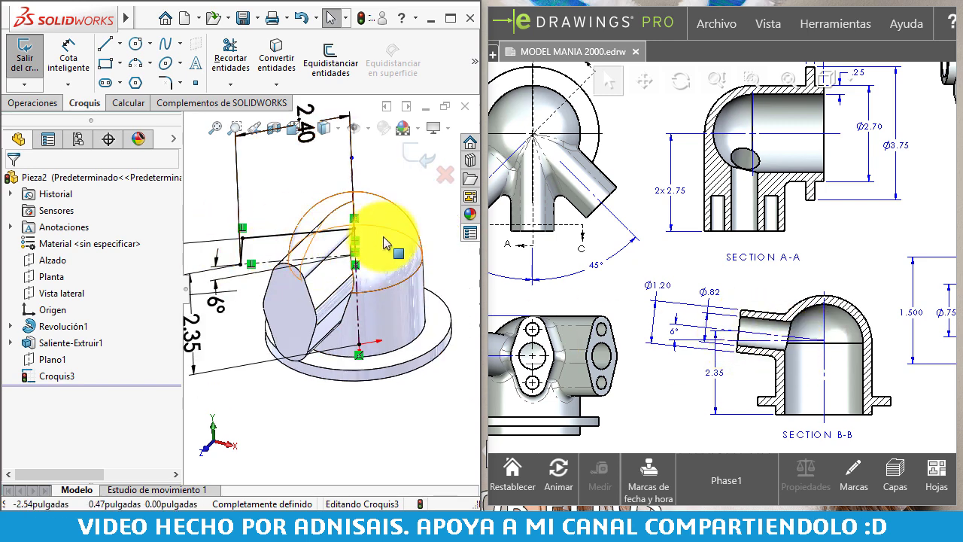
Revolve Croquis3 360° about Línea6, auto-closing the sketch, into the angled boss Revolución2
left_click(33, 101)
left_click(97, 79)
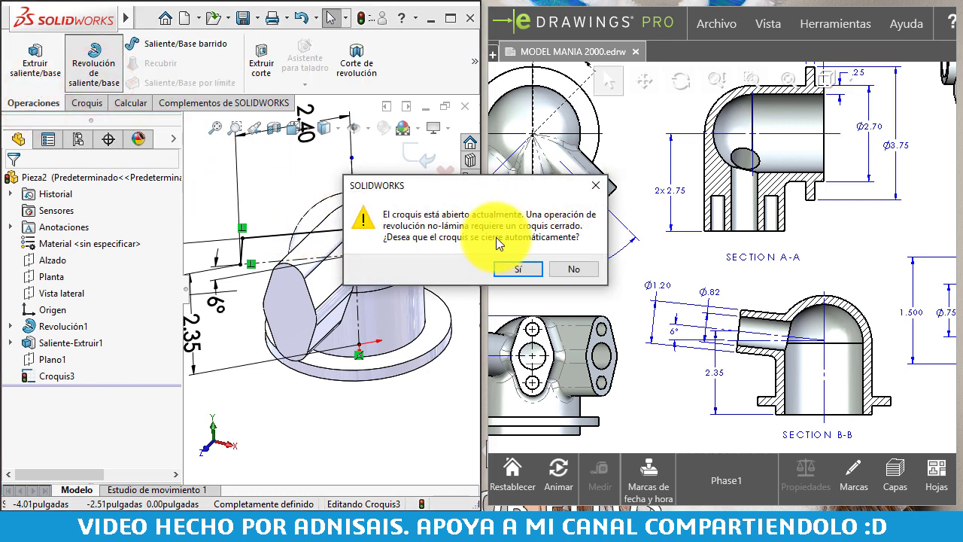
left_click(519, 269)
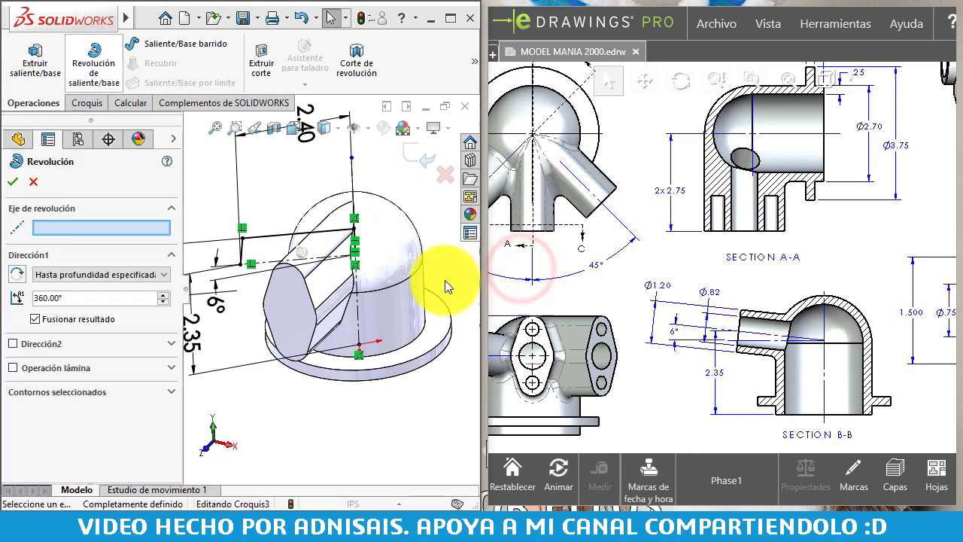
scroll(330, 258, "down", 3)
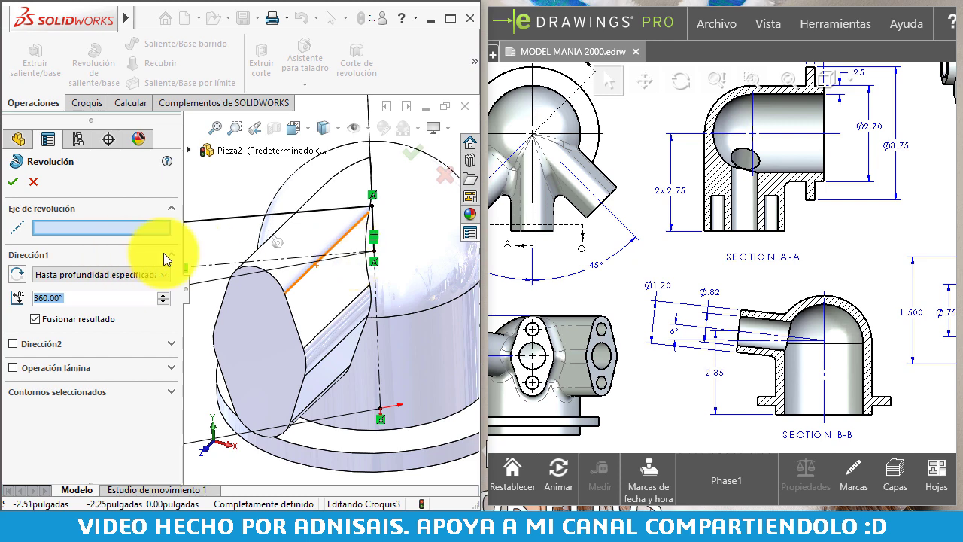
left_click(217, 268)
mouse_move(218, 269)
middle_mouse_down()
mouse_move(319, 270)
mouse_move(246, 281)
middle_mouse_up()
scroll(246, 281, "down", 3)
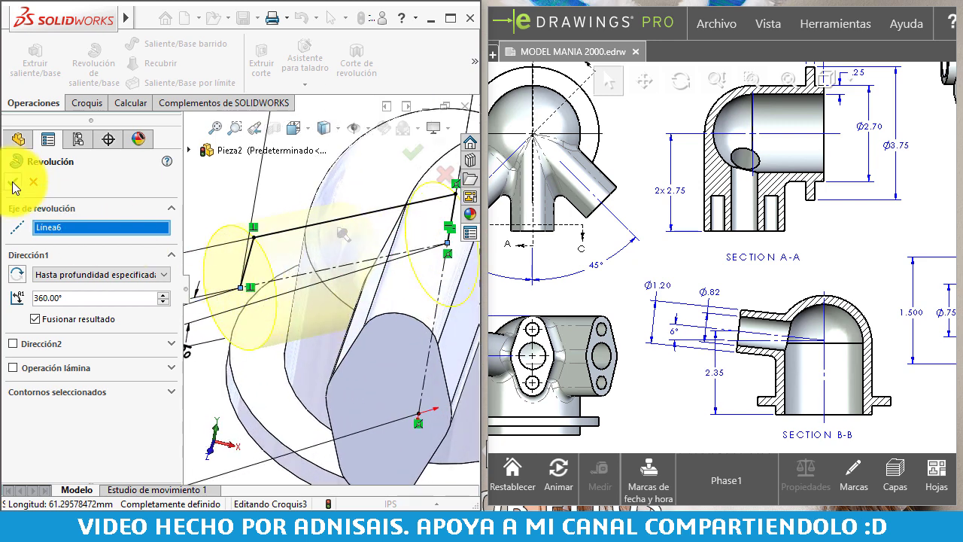
left_click(13, 183)
mouse_move(323, 301)
middle_mouse_down()
mouse_move(362, 254)
mouse_move(415, 252)
mouse_move(393, 279)
mouse_move(350, 256)
mouse_move(369, 241)
mouse_move(378, 291)
mouse_move(263, 192)
middle_mouse_up()
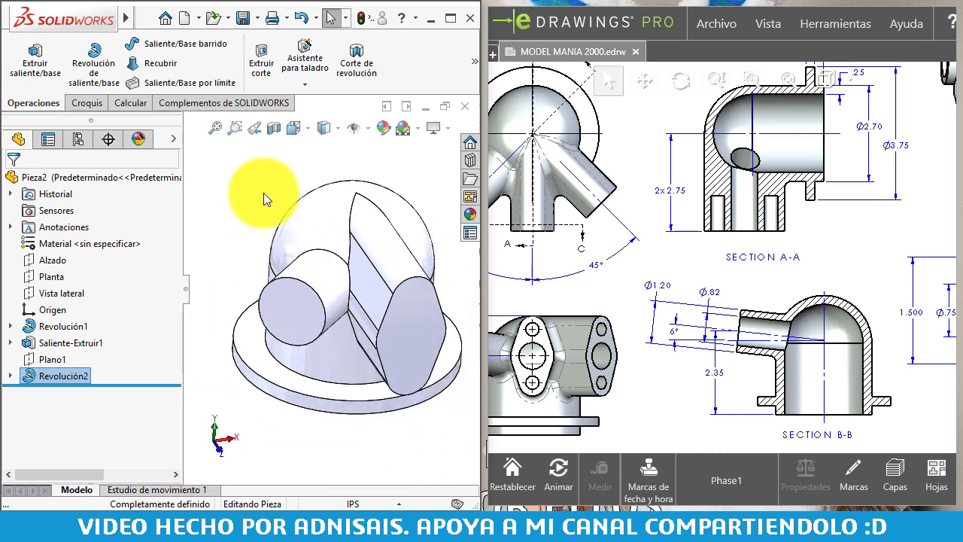
left_click(264, 193)
mouse_move(354, 277)
middle_mouse_down()
mouse_move(394, 337)
mouse_move(390, 314)
mouse_move(370, 318)
mouse_move(369, 269)
mouse_move(381, 328)
middle_mouse_up()
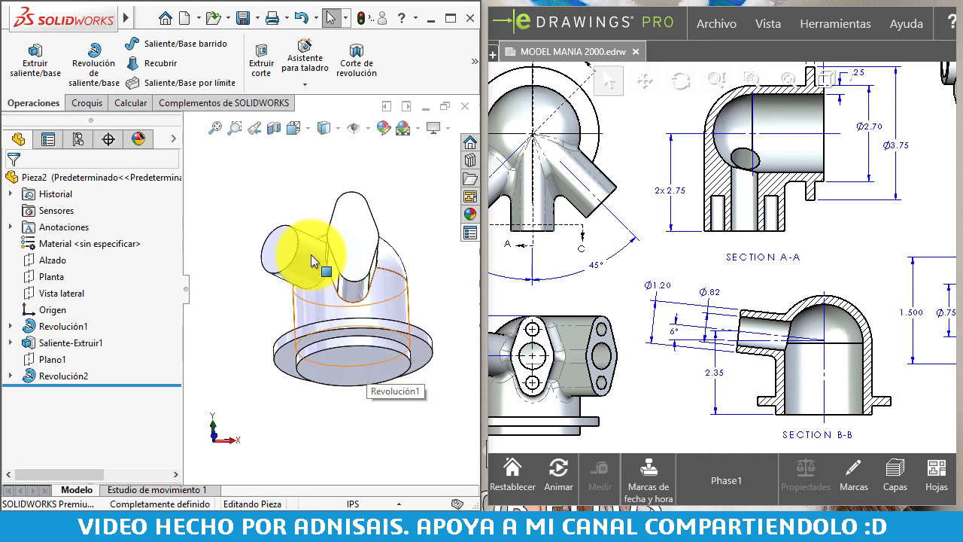
Sketch a closed inner profile of lines and an arc from the origin on the front plane
left_click(57, 260)
left_click(64, 249)
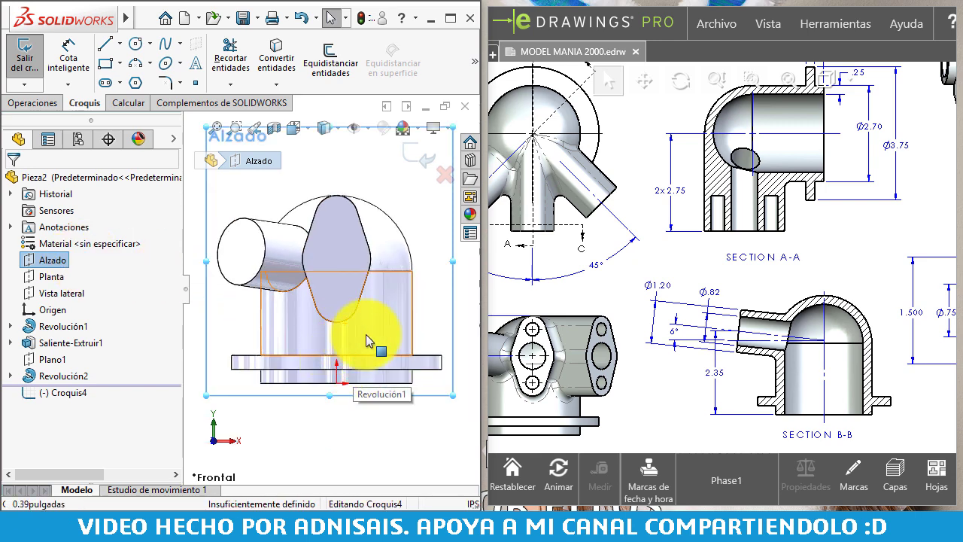
key("f")
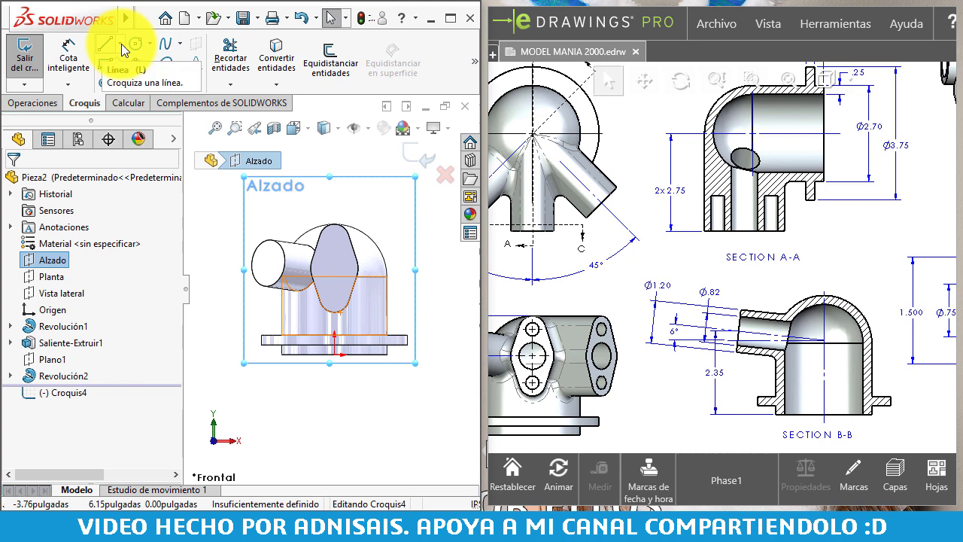
left_click(116, 44)
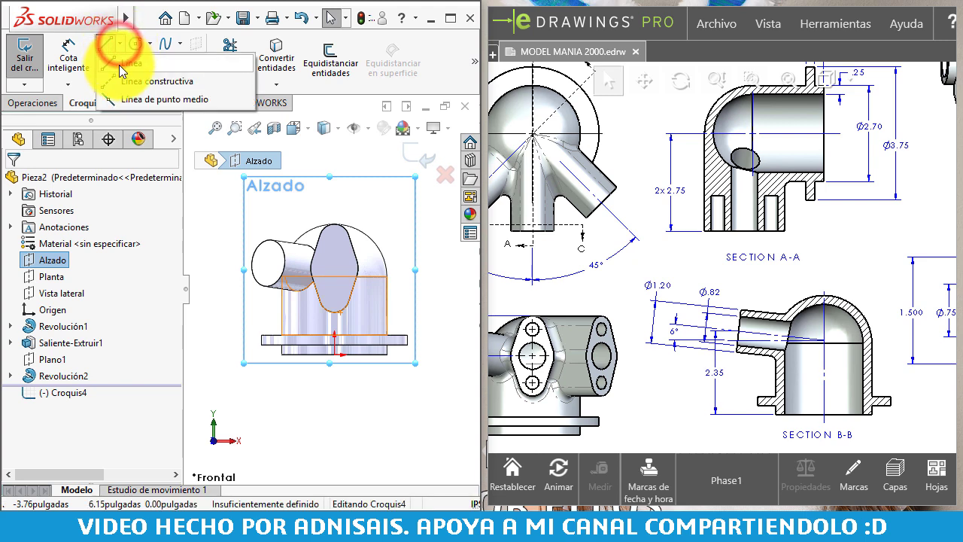
left_click(118, 64)
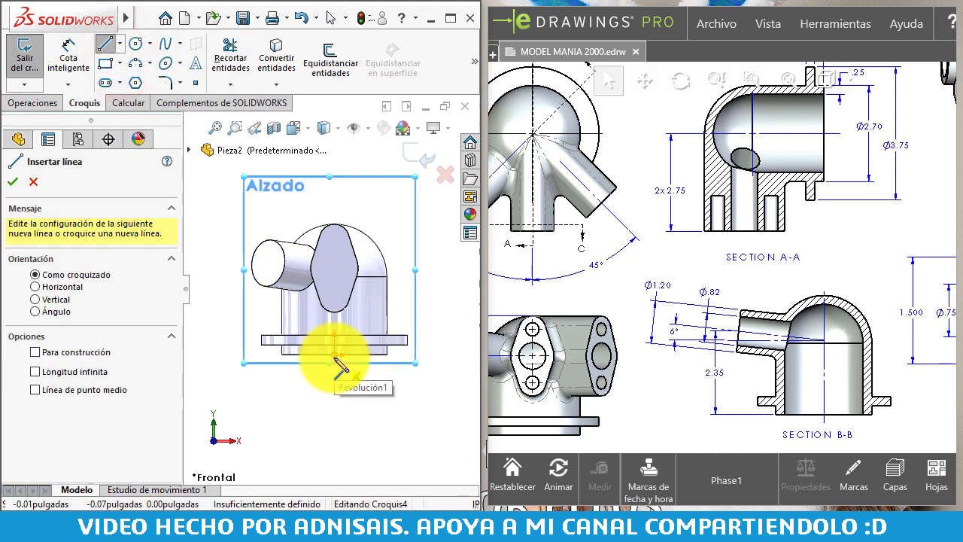
left_click(334, 357)
left_click(334, 244)
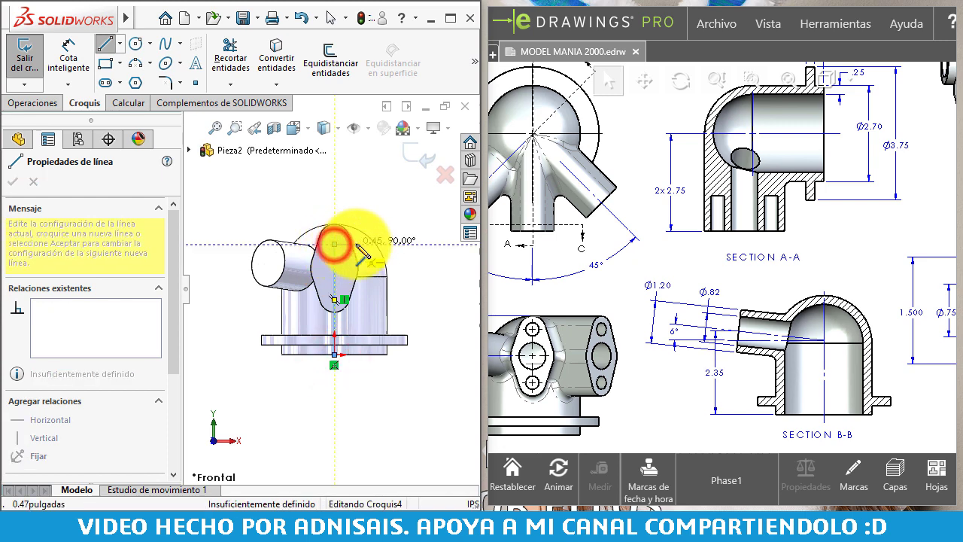
left_click(375, 286)
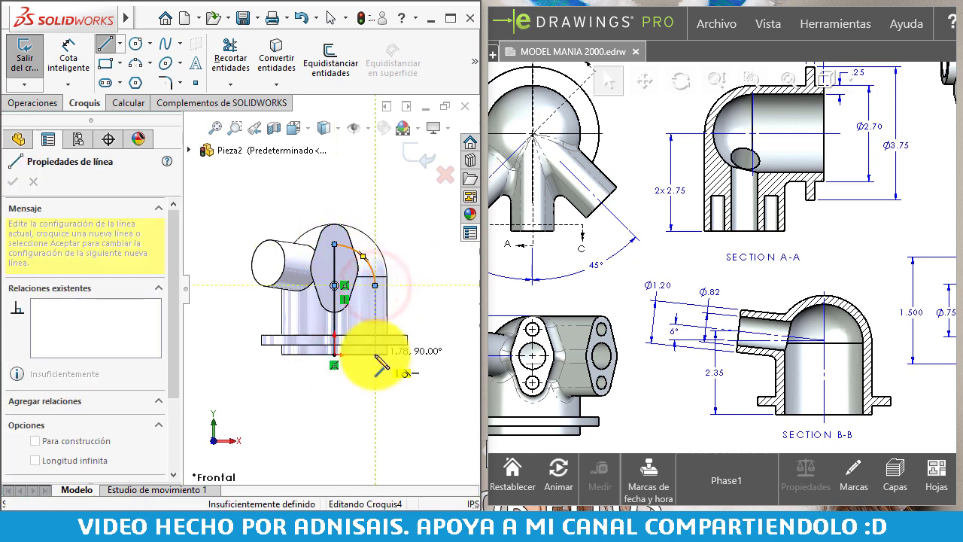
left_click(375, 355)
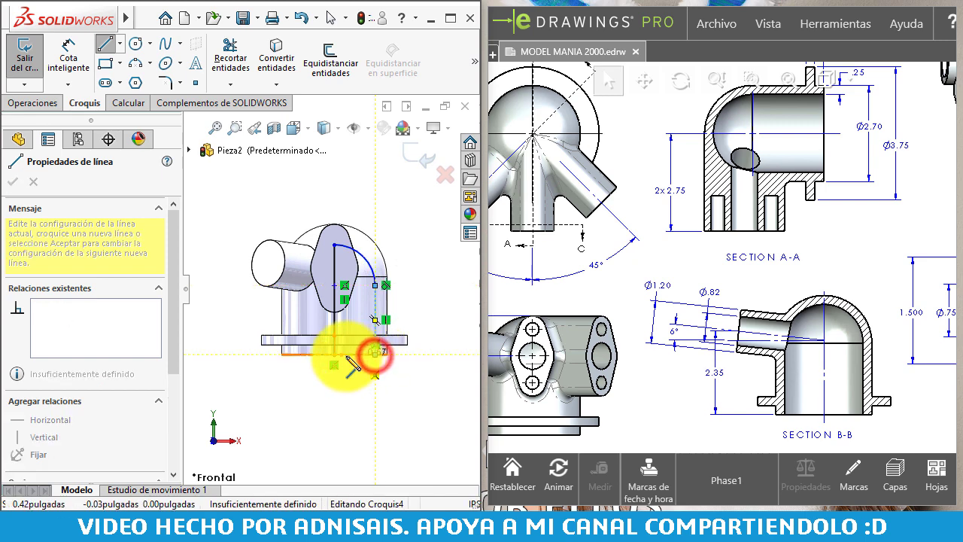
left_click(333, 355)
scroll(395, 357, "down", 2)
scroll(399, 365, "down", 2)
key("Escape")
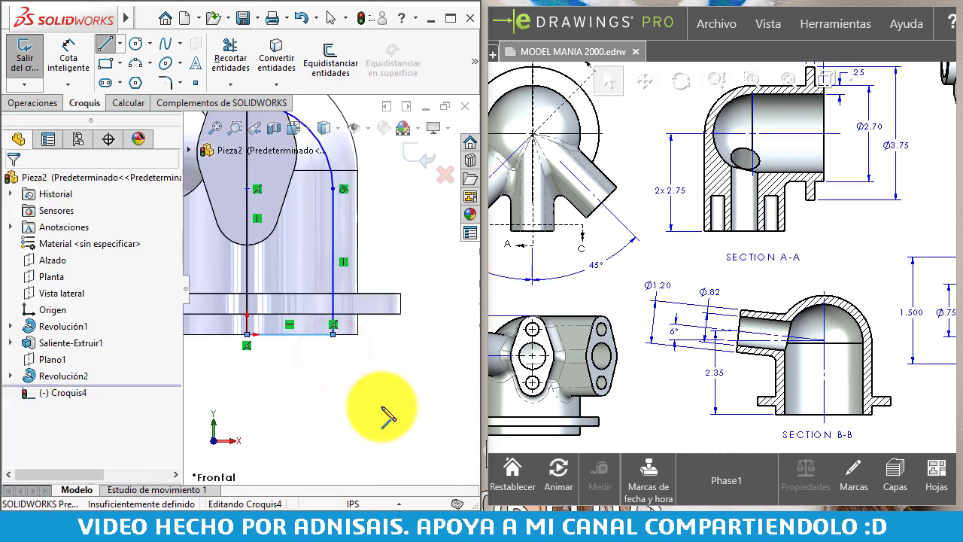
Dimension the inner wall line .25 from the outer wall
right_click_drag(383, 407, 376, 305)
right_click_drag(406, 387, 391, 361)
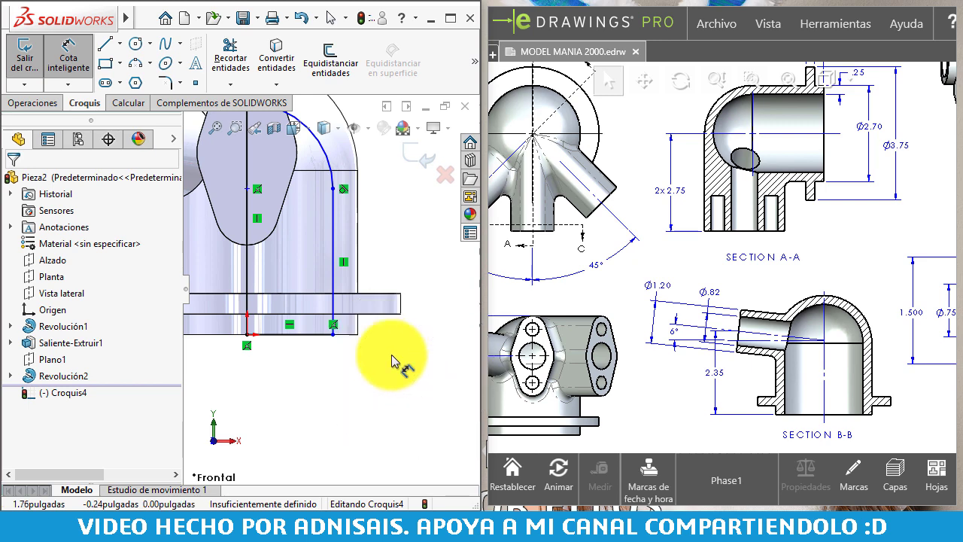
right_click_drag(401, 360, 403, 346)
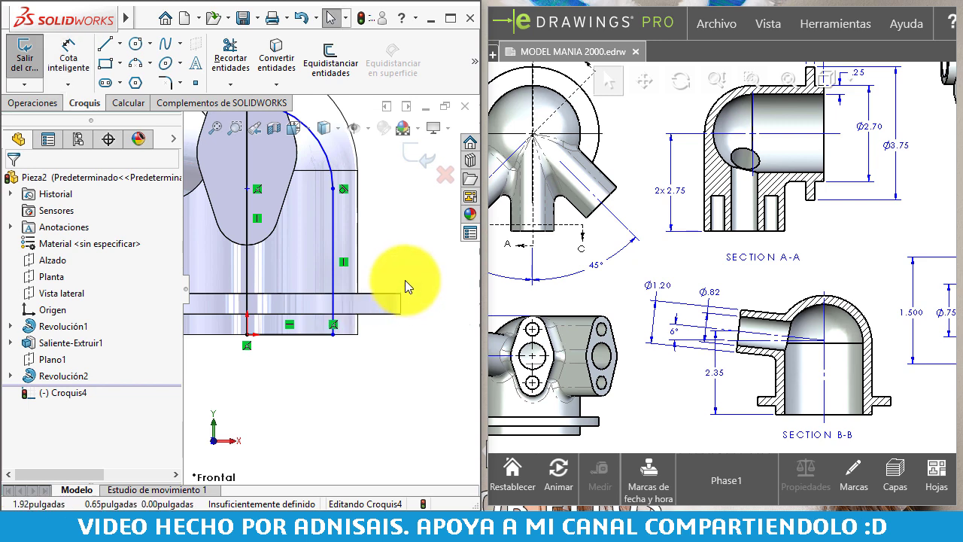
right_click_drag(382, 388, 382, 330)
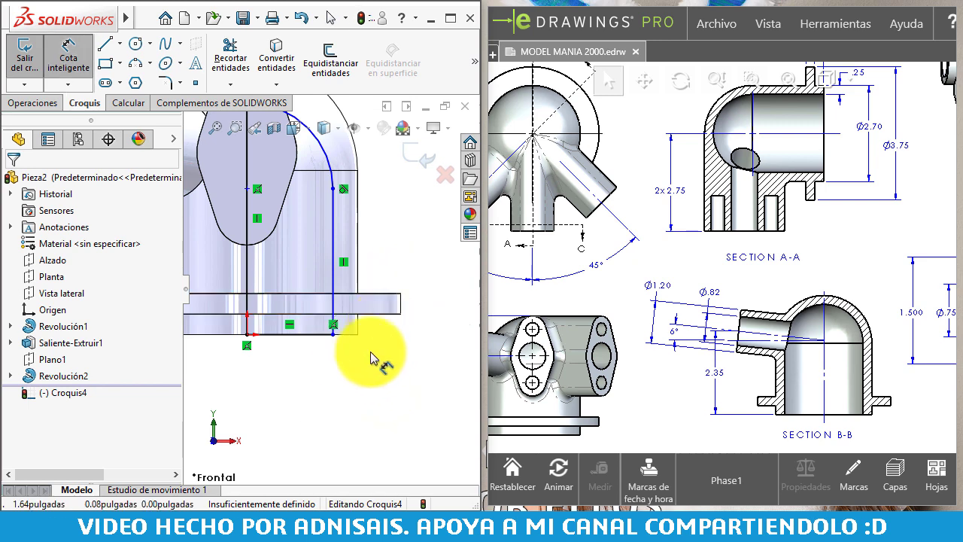
mouse_move(355, 327)
middle_mouse_down()
mouse_move(308, 231)
mouse_move(346, 322)
middle_mouse_up()
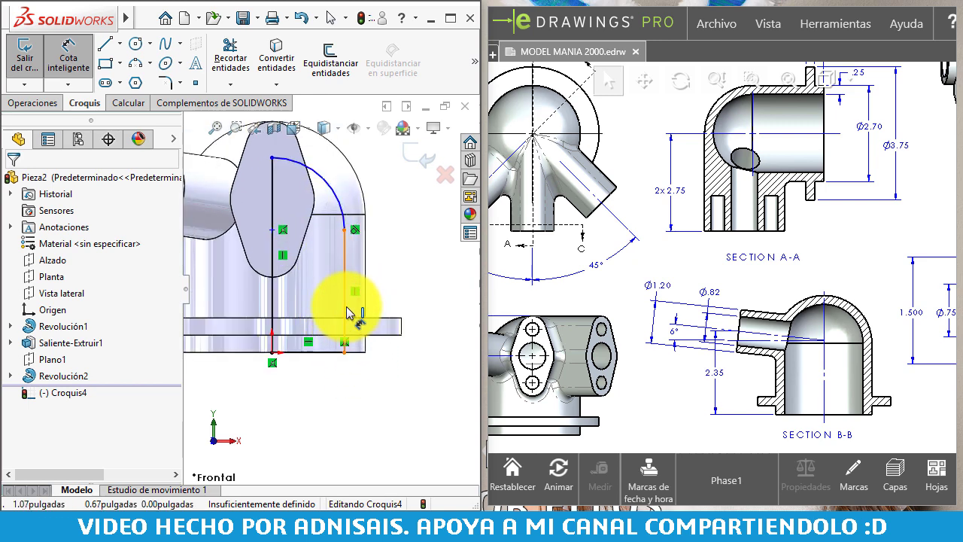
left_click(346, 307)
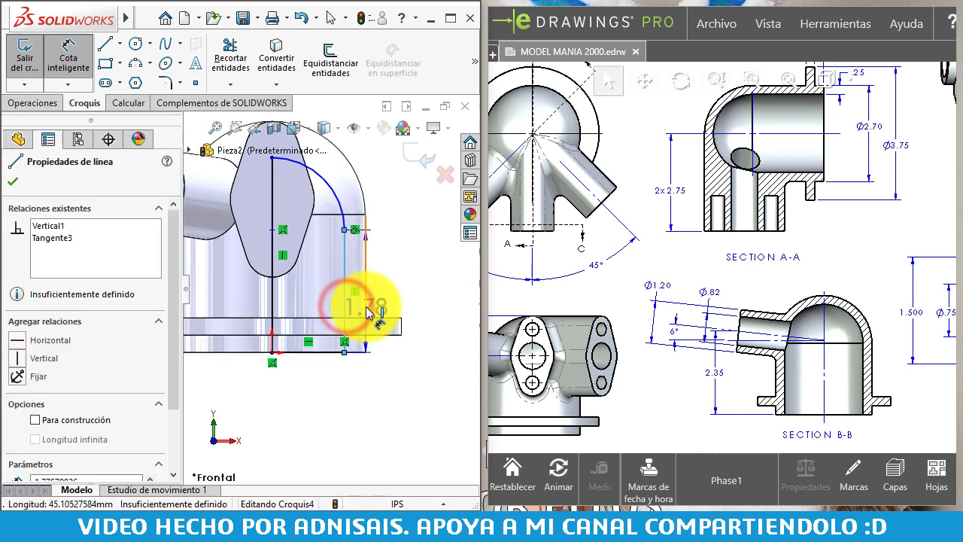
left_click(366, 409)
type(".25")
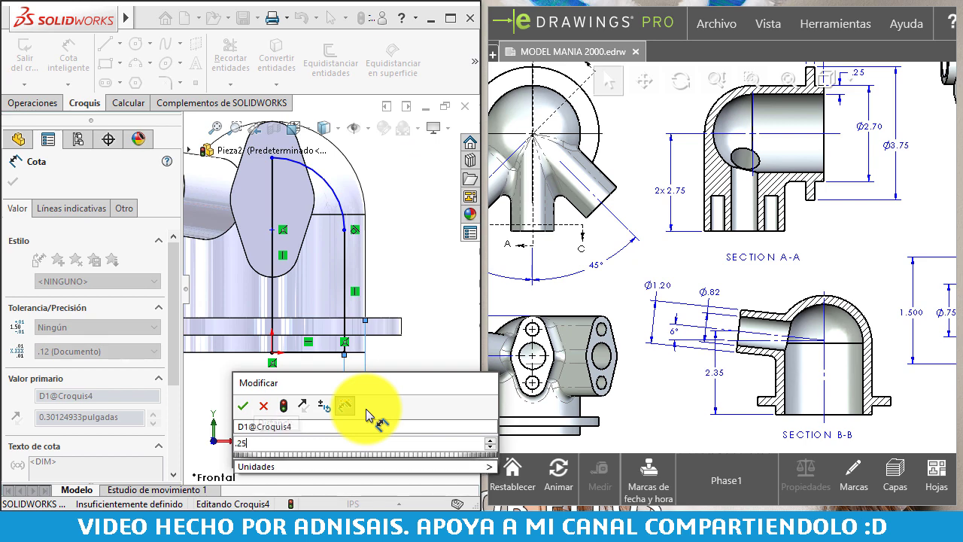
key("Return")
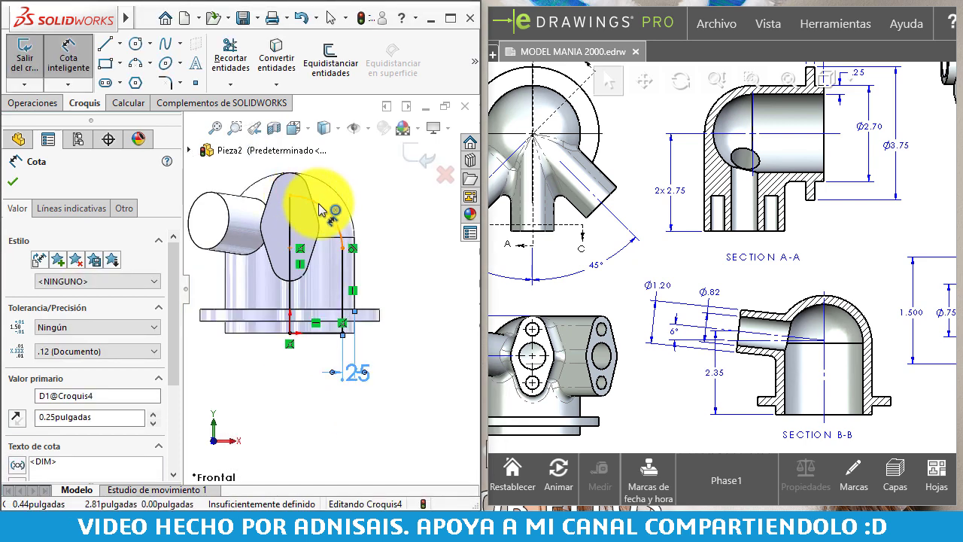
key("Escape")
Make the profile's arc concentric with the dome's outer edge
left_click(335, 224)
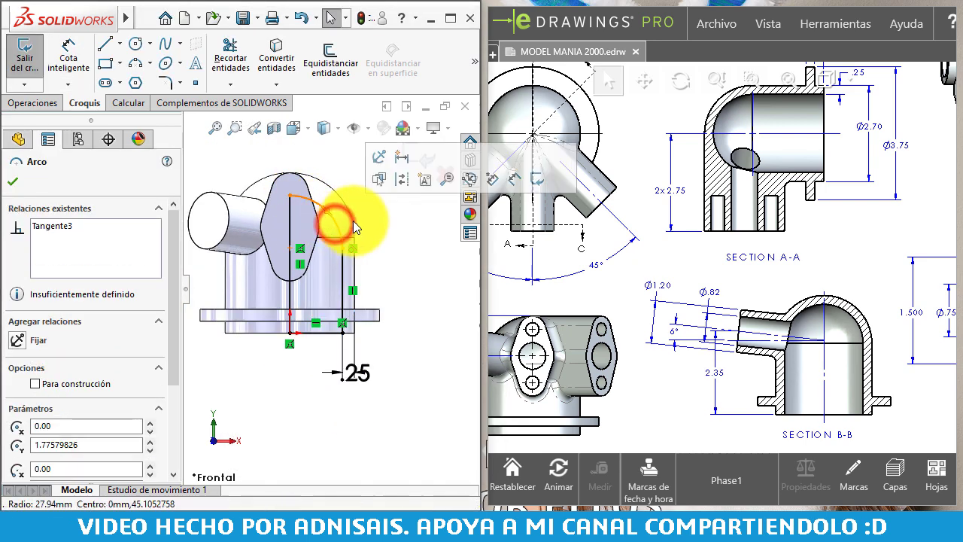
left_click(353, 221, "ctrl")
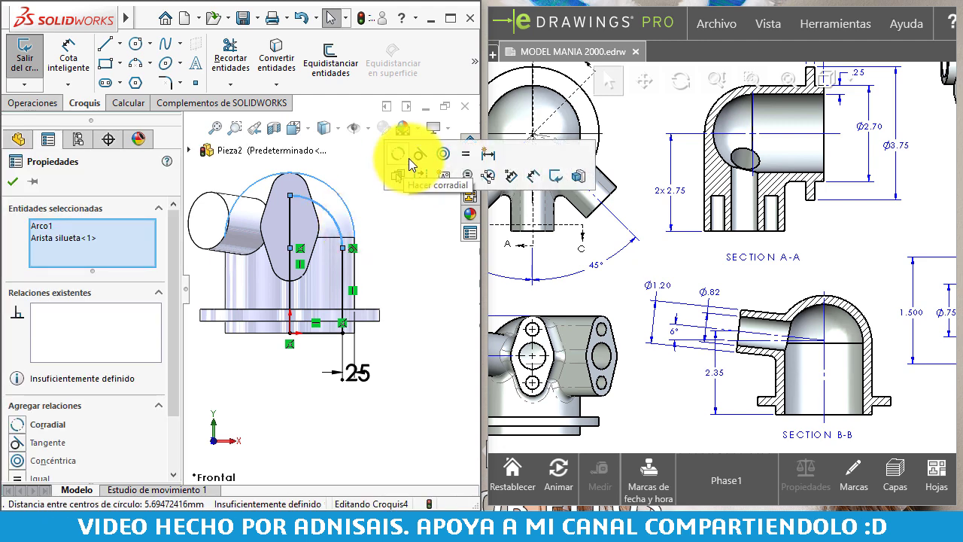
left_click(441, 155)
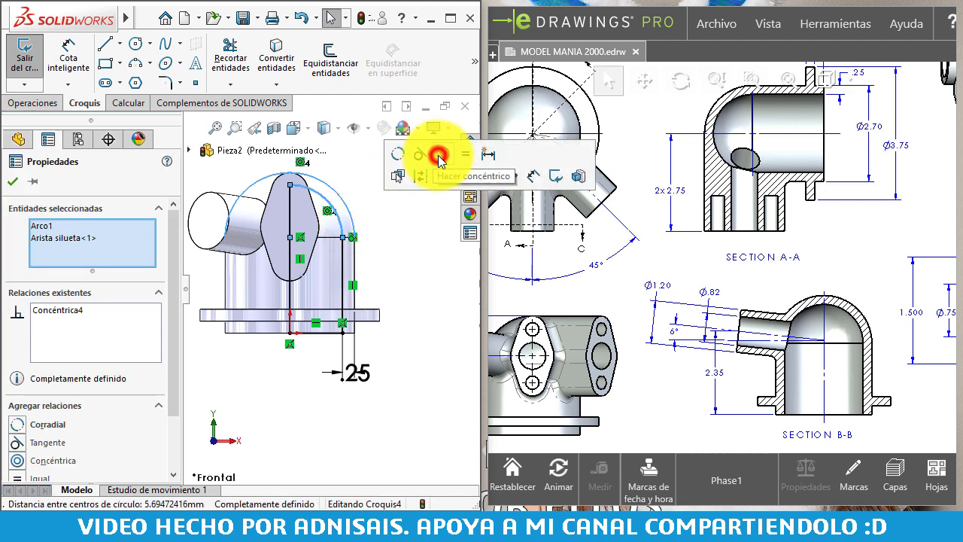
left_click(391, 260)
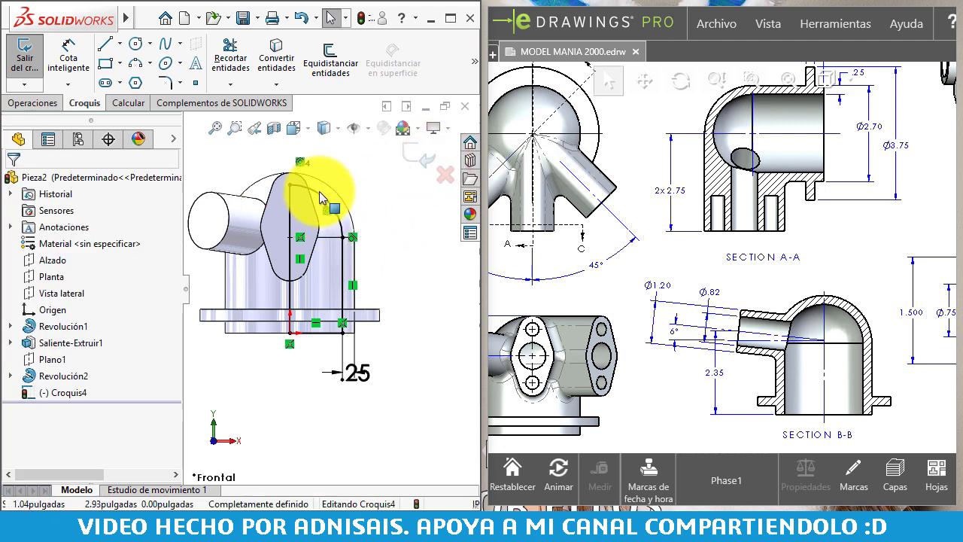
left_click(407, 217)
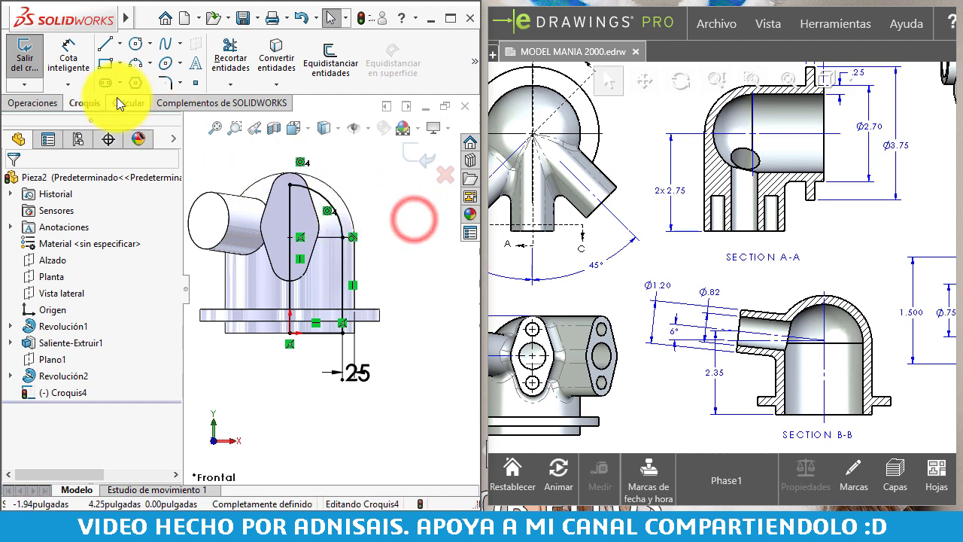
Revolve-cut Croquis4 360° about Línea1 to hollow the domed base, then inspect it
left_click(38, 103)
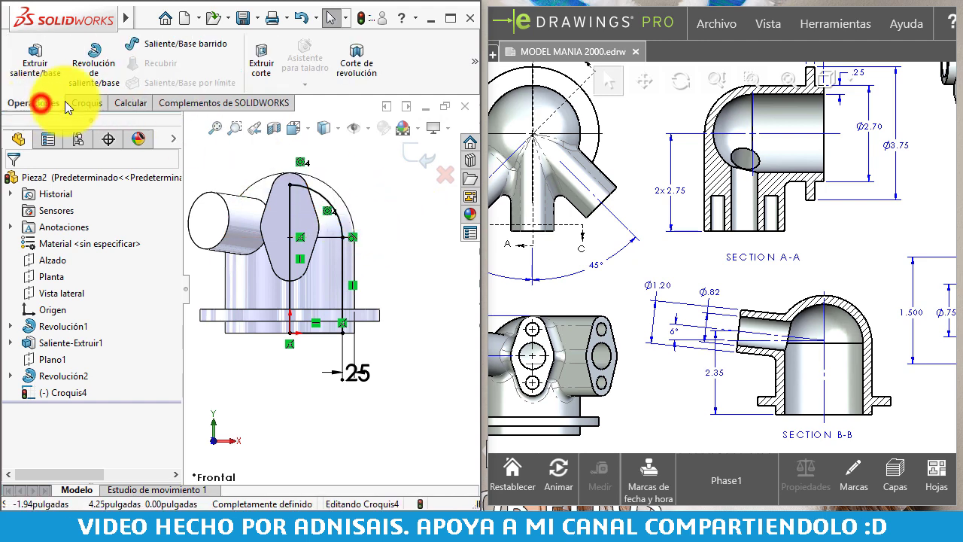
left_click(350, 77)
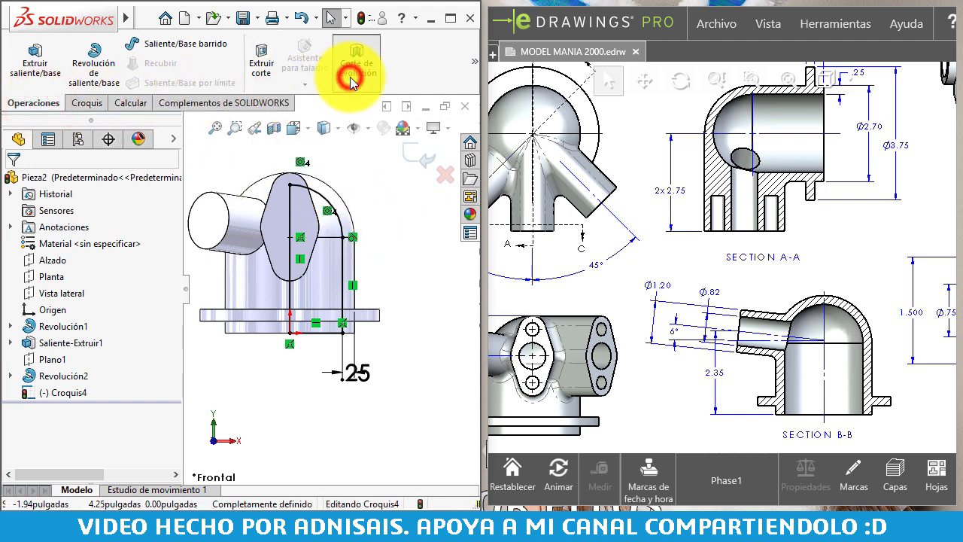
left_click(293, 209)
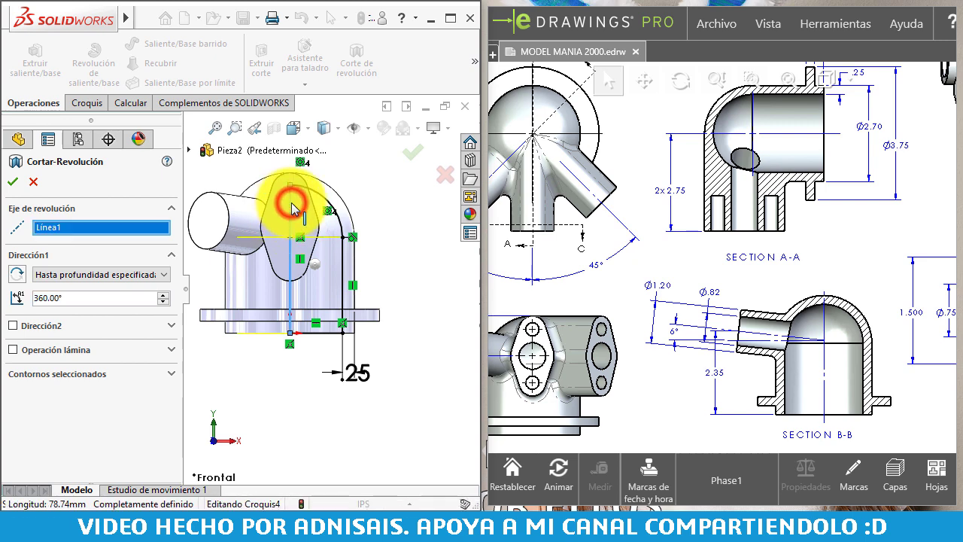
mouse_move(344, 268)
middle_mouse_down()
mouse_move(348, 209)
mouse_move(370, 224)
mouse_move(393, 198)
middle_mouse_up()
left_click(416, 155)
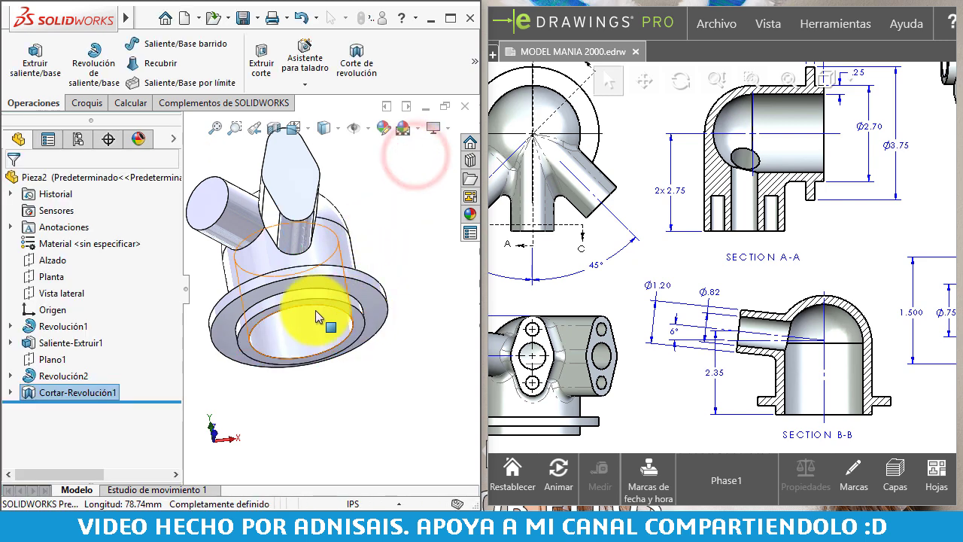
mouse_move(316, 310)
middle_mouse_down()
mouse_move(296, 200)
mouse_move(323, 216)
mouse_move(318, 279)
mouse_move(293, 335)
mouse_move(307, 348)
mouse_move(366, 236)
mouse_move(301, 258)
mouse_move(329, 374)
mouse_move(332, 271)
middle_mouse_up()
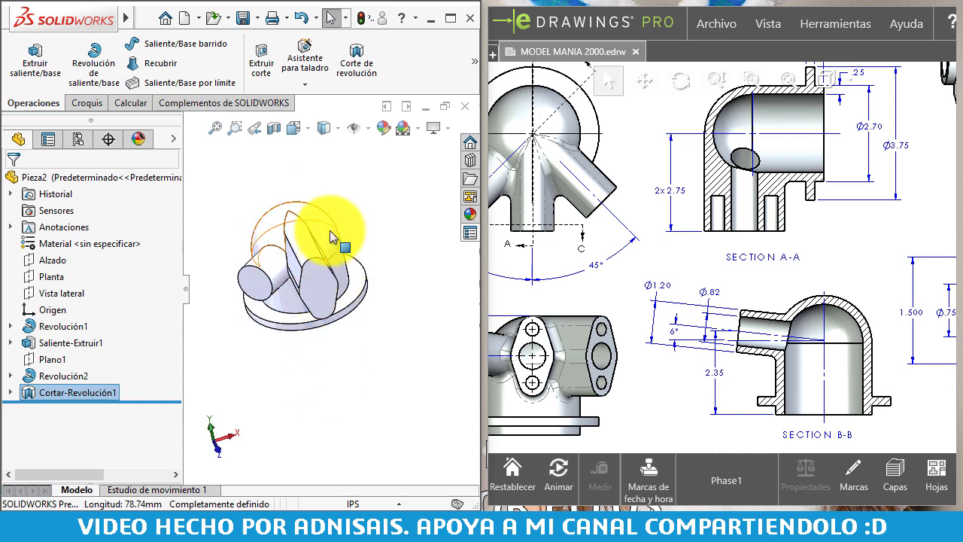
mouse_move(329, 230)
middle_mouse_down()
mouse_move(370, 269)
mouse_move(349, 230)
mouse_move(344, 251)
mouse_move(217, 265)
middle_mouse_up()
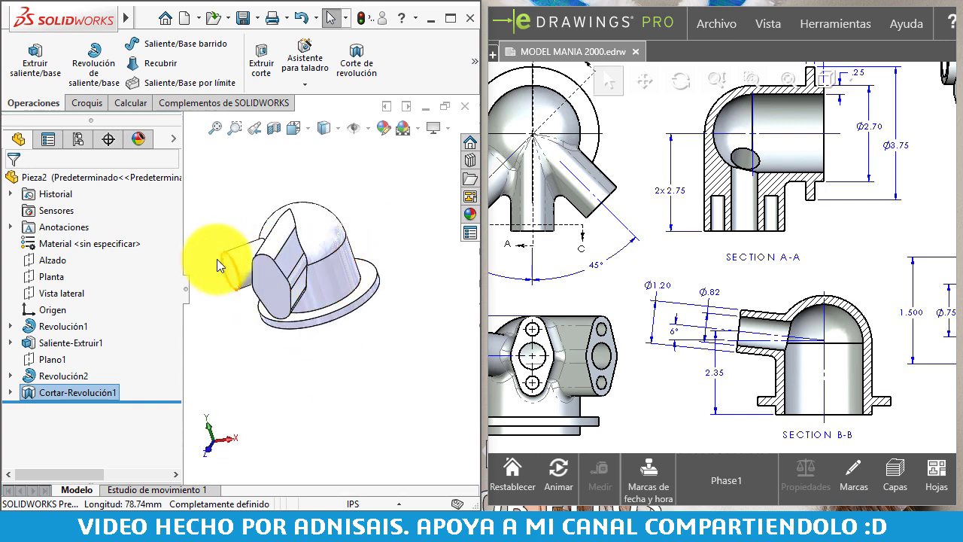
mouse_move(336, 281)
middle_mouse_down()
mouse_move(354, 243)
mouse_move(355, 268)
middle_mouse_up()
scroll(248, 276, "down", 2)
scroll(235, 261, "down", 2)
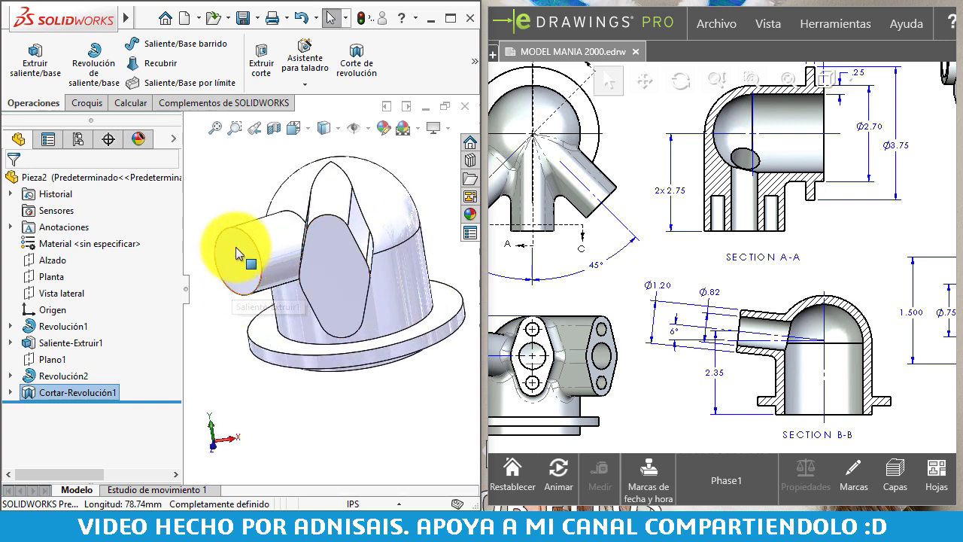
Sketch a Ø.82 circle centred on the angled boss's end face
left_click(236, 246)
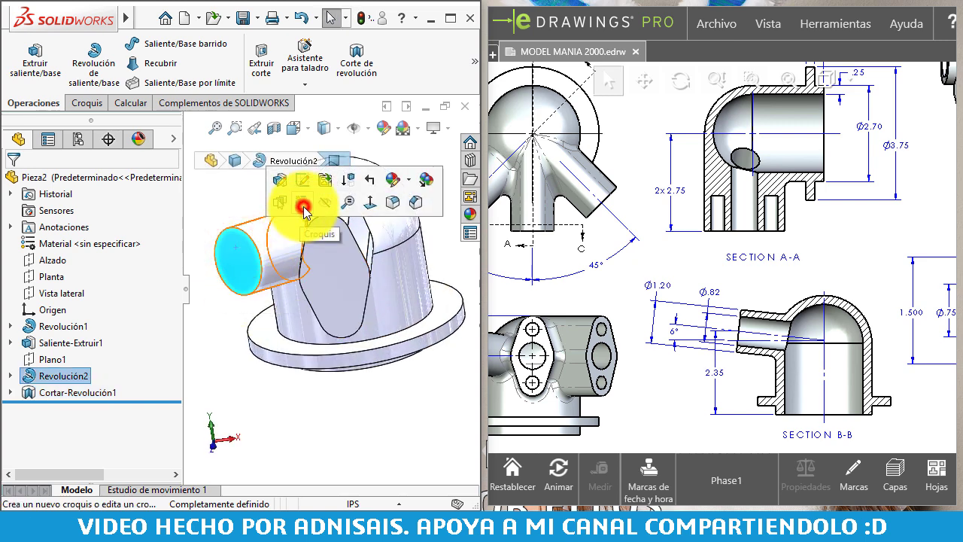
left_click(303, 206)
left_click(135, 45)
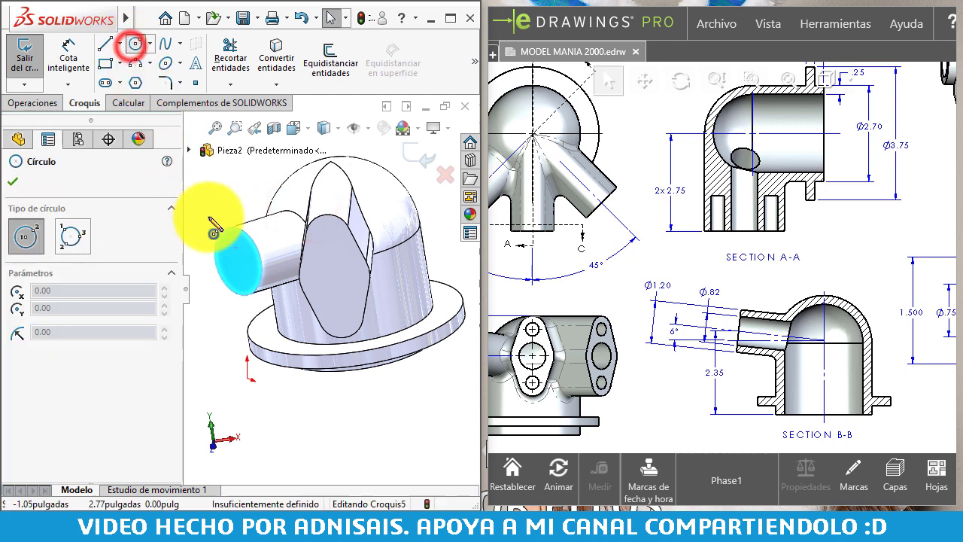
left_click(238, 263)
left_click(227, 248)
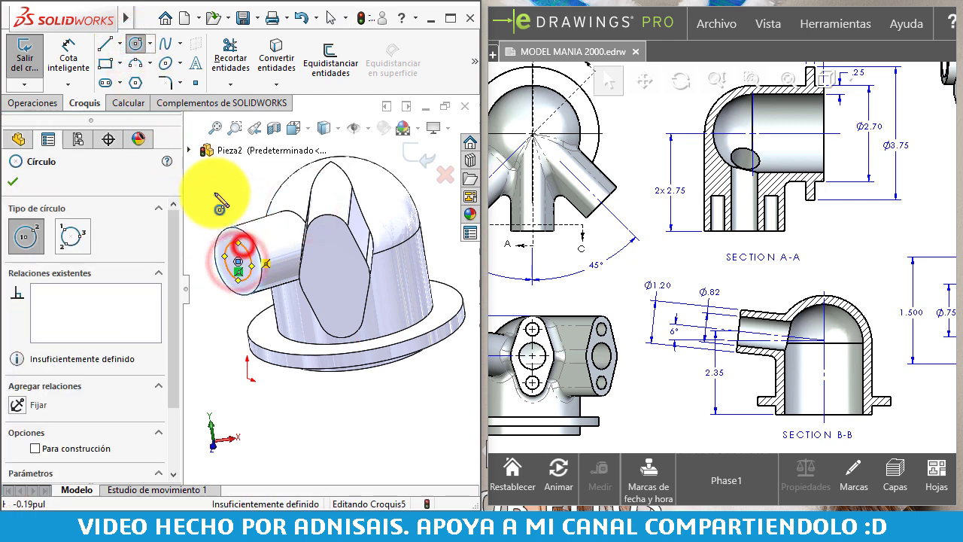
left_click(69, 60)
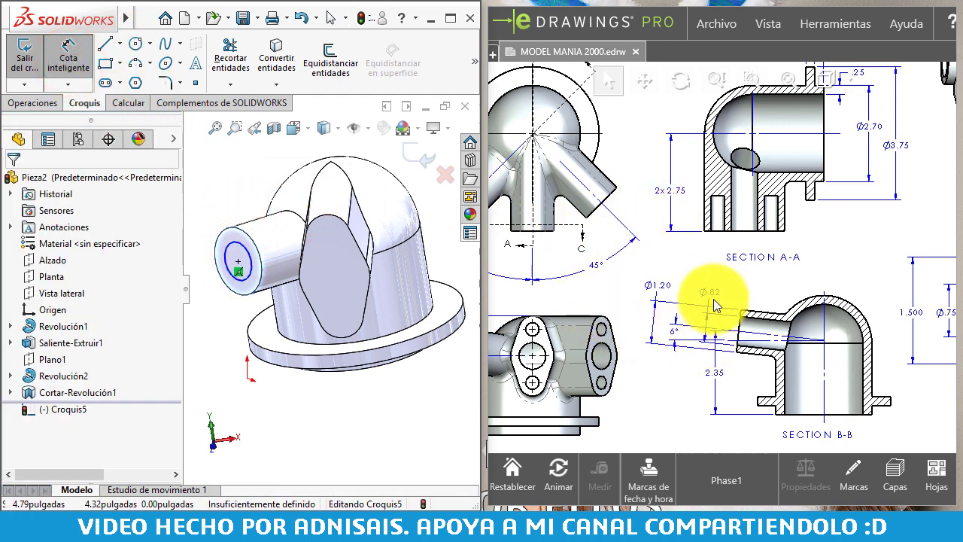
left_click(238, 247)
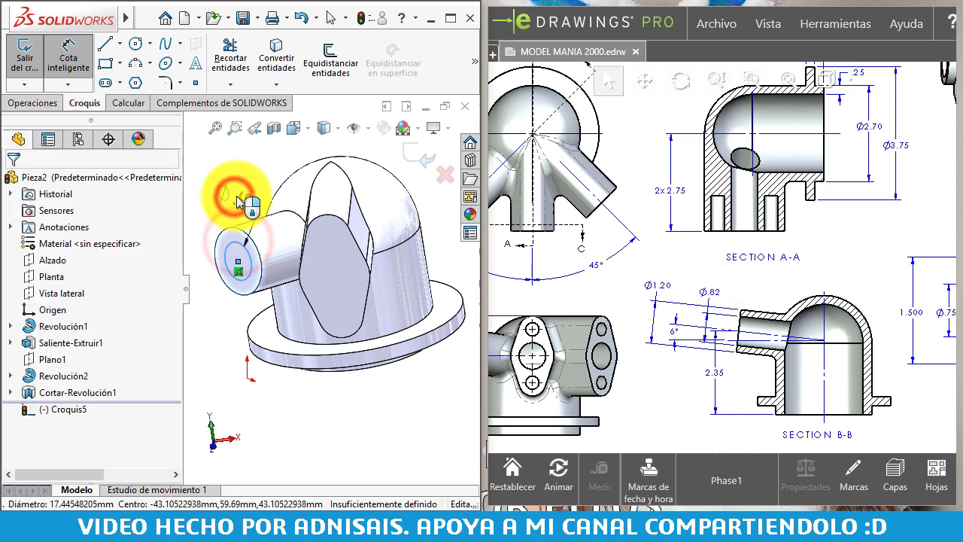
left_click(239, 200)
type("82")
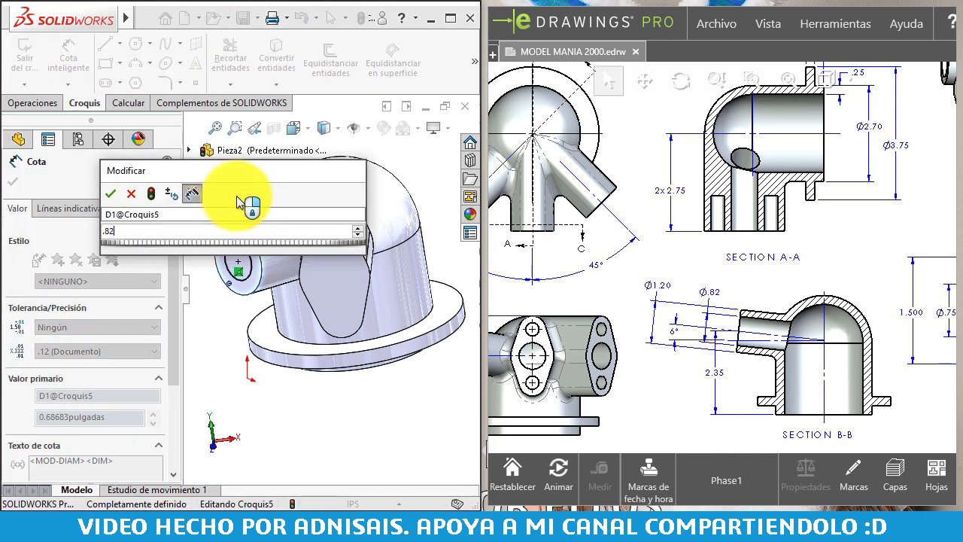
key("Return")
Extrude-cut the circle up to the next face, boring through the boss
left_click(47, 107)
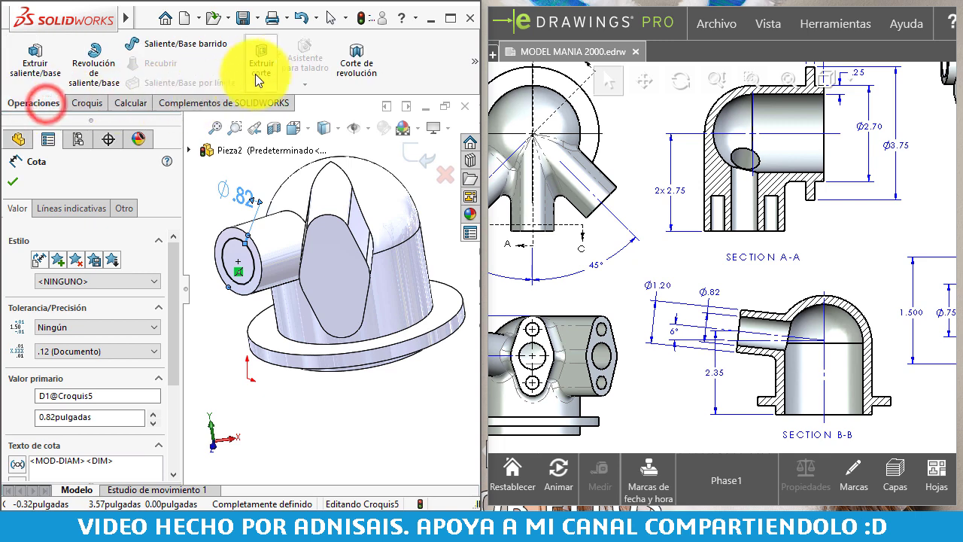
left_click(273, 73)
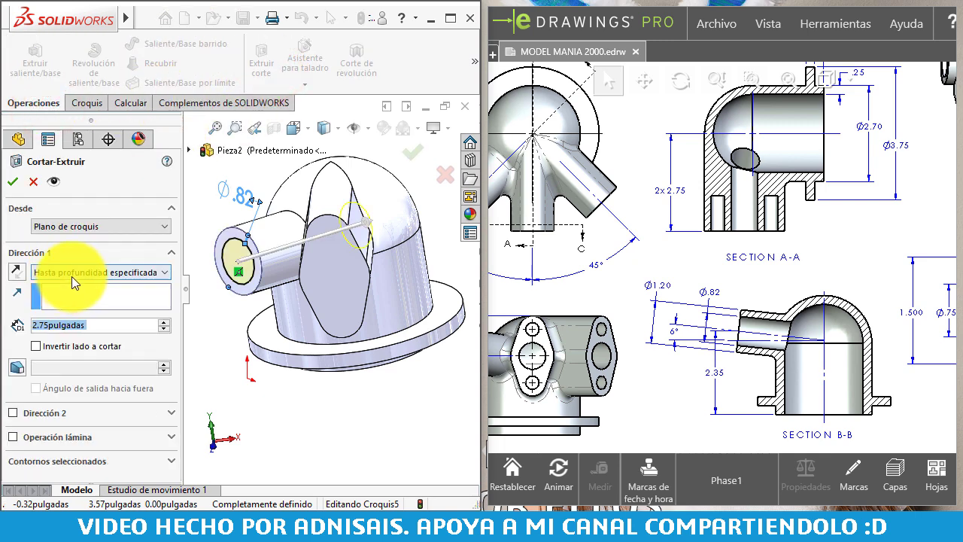
left_click(71, 276)
left_click(72, 315)
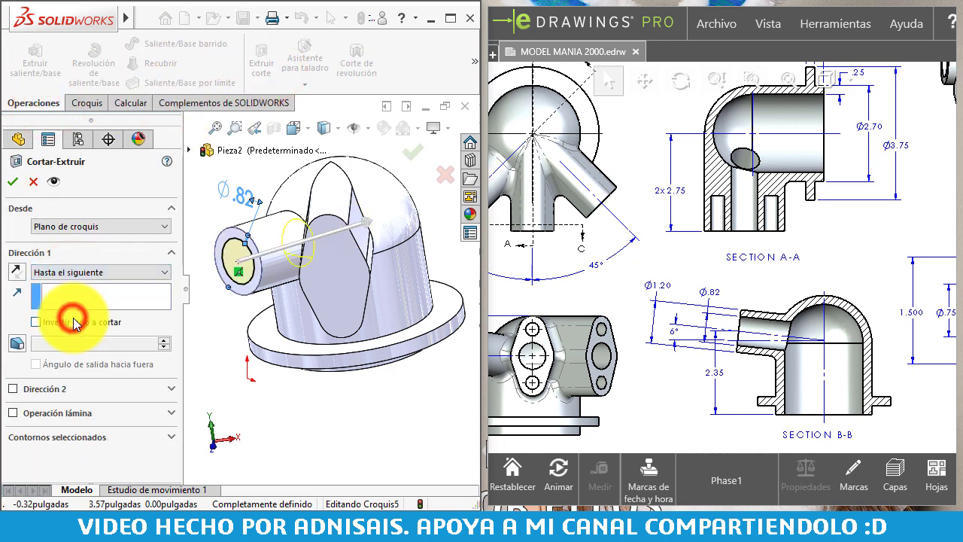
middle_click_drag(319, 279, 315, 280)
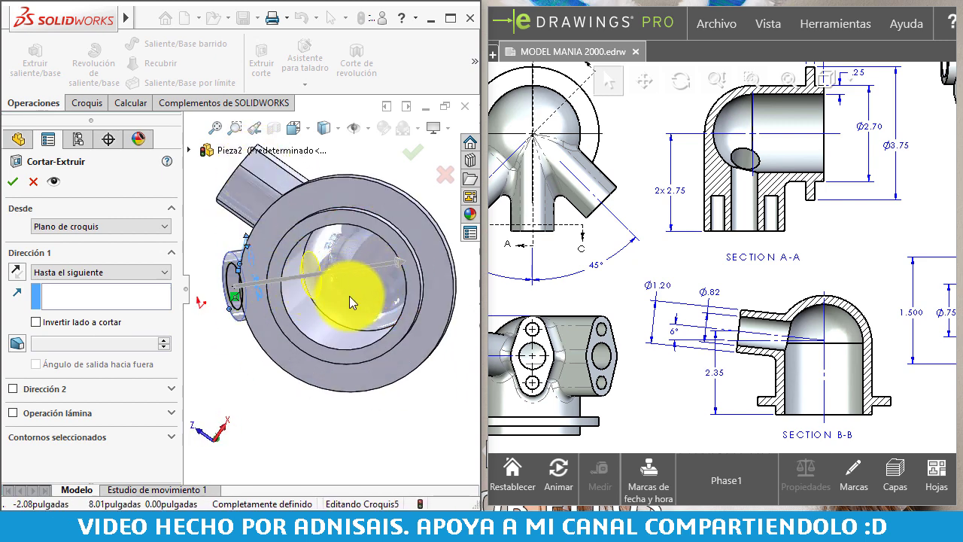
middle_click_drag(350, 295, 248, 206)
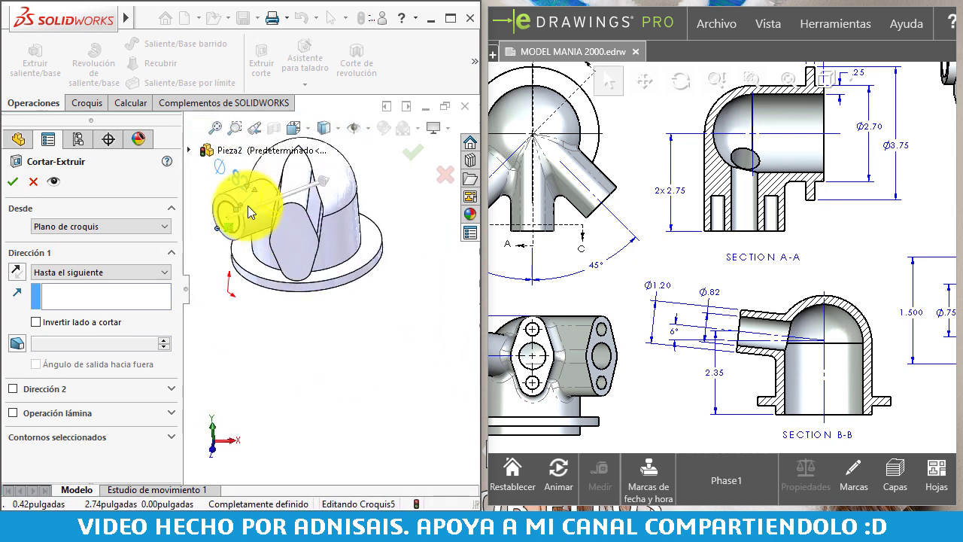
scroll(249, 214, "down", 3)
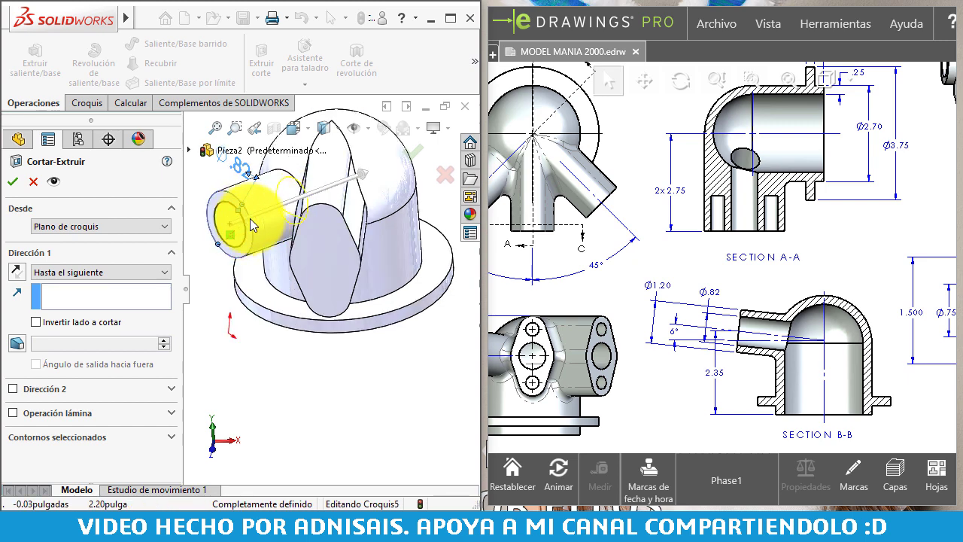
left_click(416, 155)
mouse_move(310, 218)
middle_mouse_down()
mouse_move(322, 193)
mouse_move(361, 168)
mouse_move(344, 173)
mouse_move(415, 42)
mouse_move(394, 122)
mouse_move(314, 215)
middle_mouse_up()
Sketch a circle on the lobed flange face and dimension it to Ø.75
left_click(329, 228)
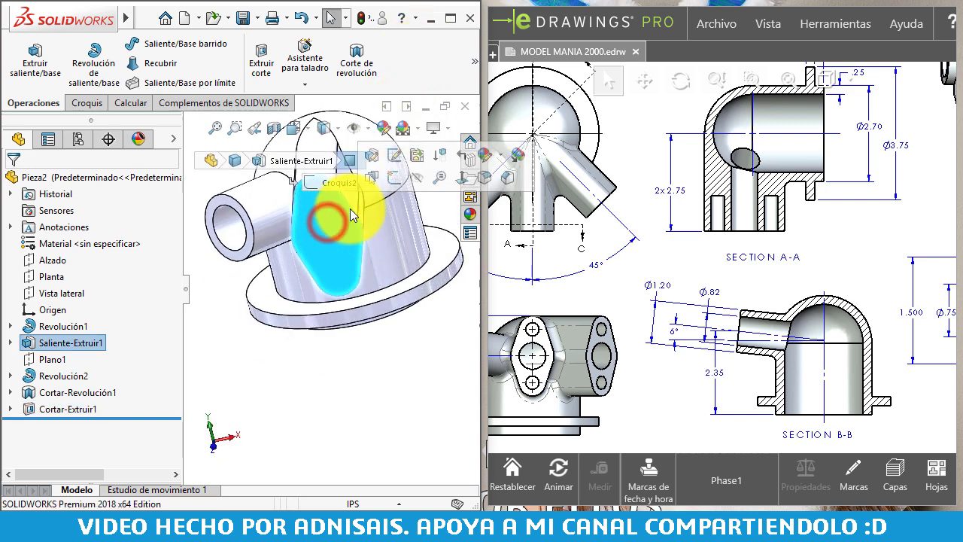
left_click(399, 183)
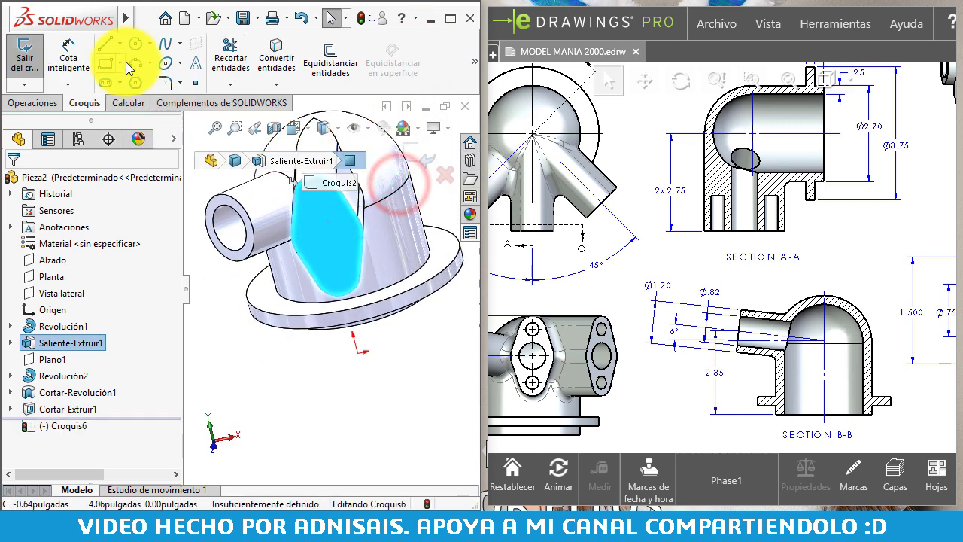
left_click(135, 45)
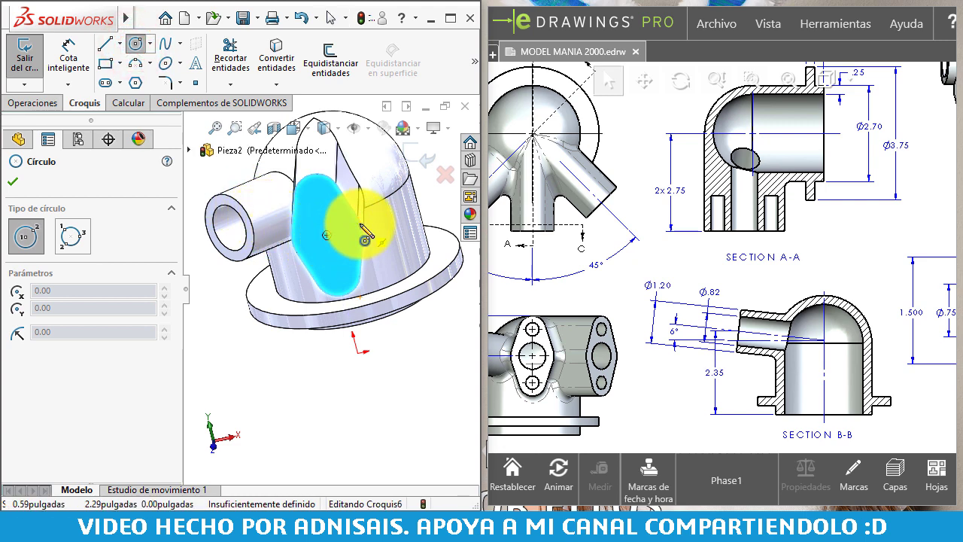
scroll(365, 240, "down", 2)
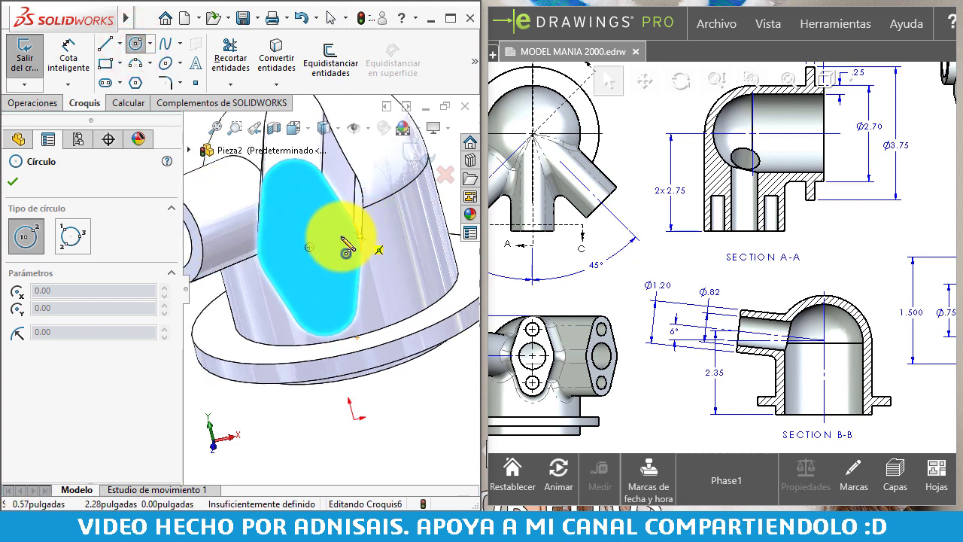
left_click(310, 248)
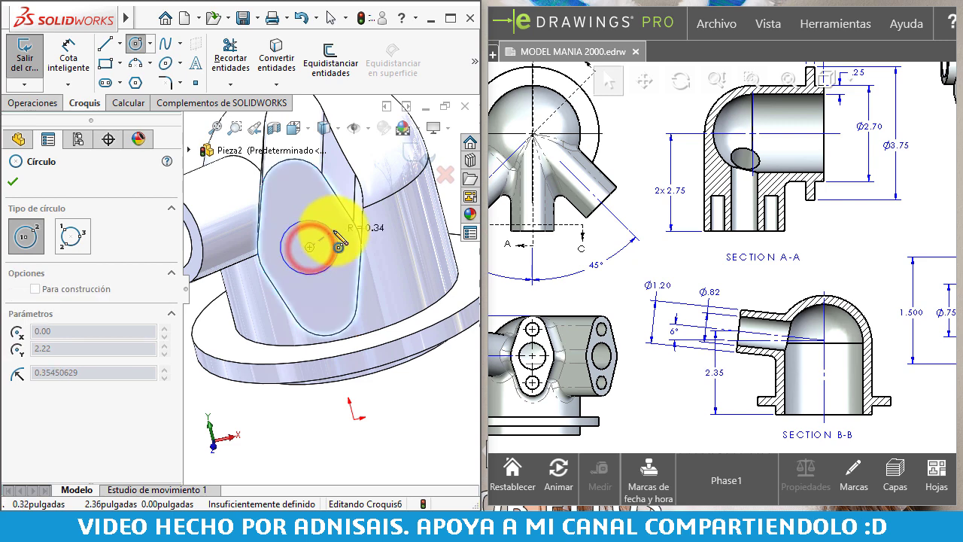
left_click(336, 239)
left_click(69, 55)
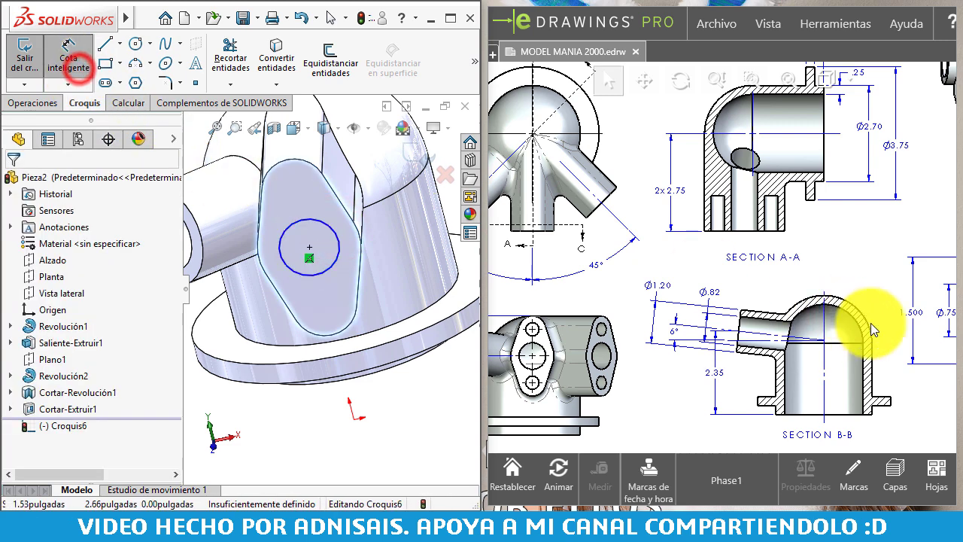
middle_click_drag(860, 327, 803, 306)
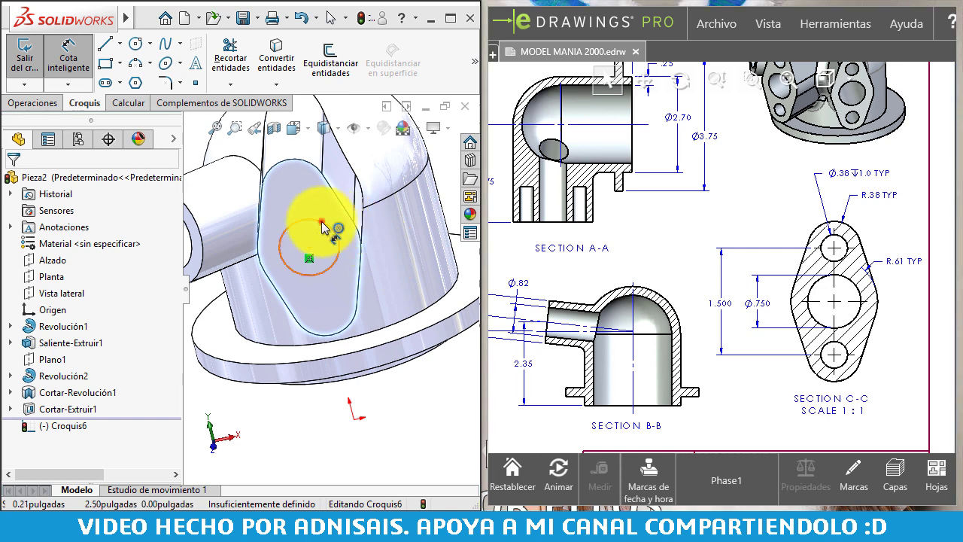
left_click(320, 219)
left_click(321, 206)
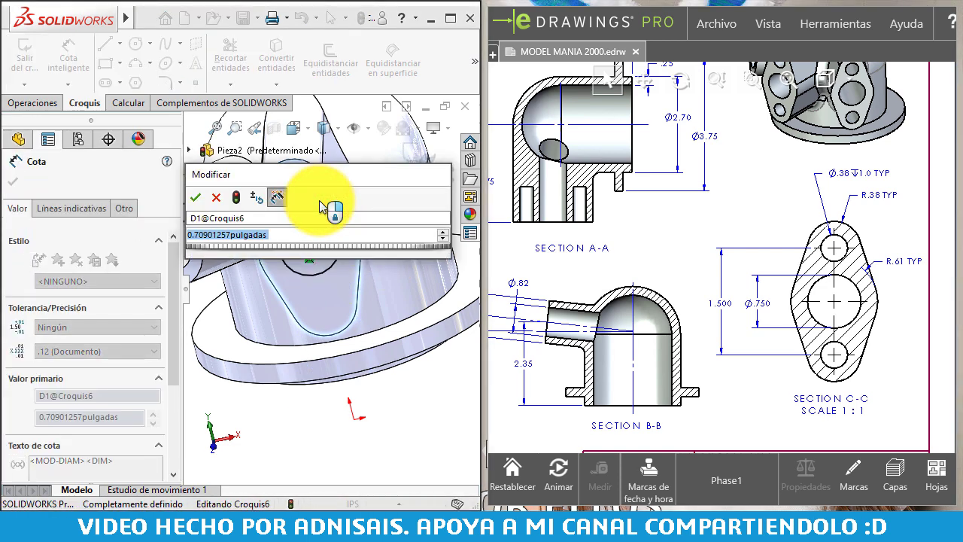
type(".75")
key("Return")
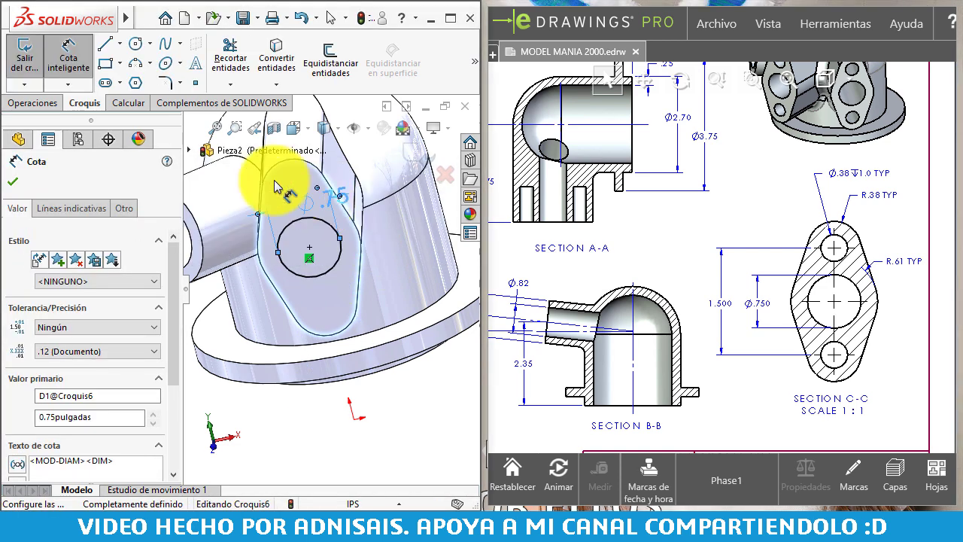
Cut-extrude the circle Up To Next face to create Cortar-Extruir2
left_click(34, 108)
left_click(261, 64)
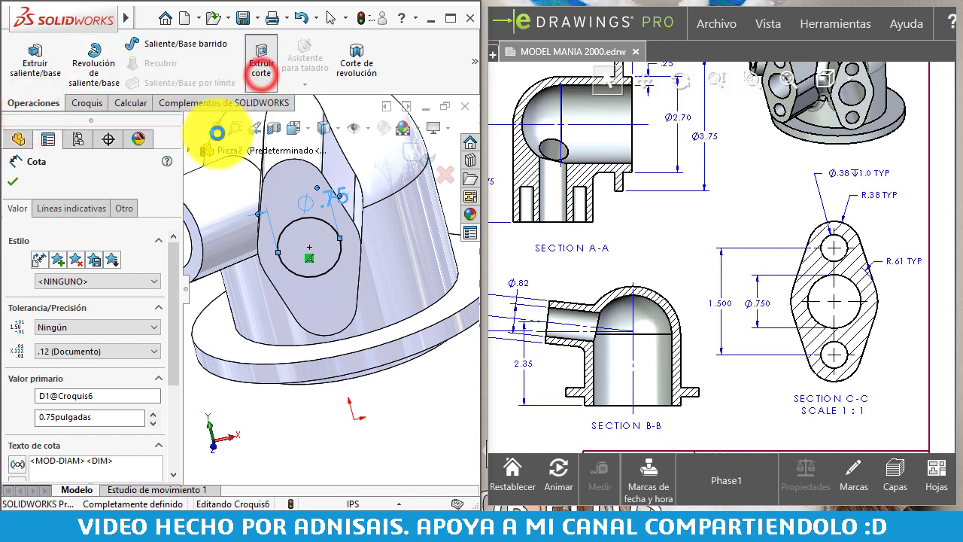
left_click(84, 279)
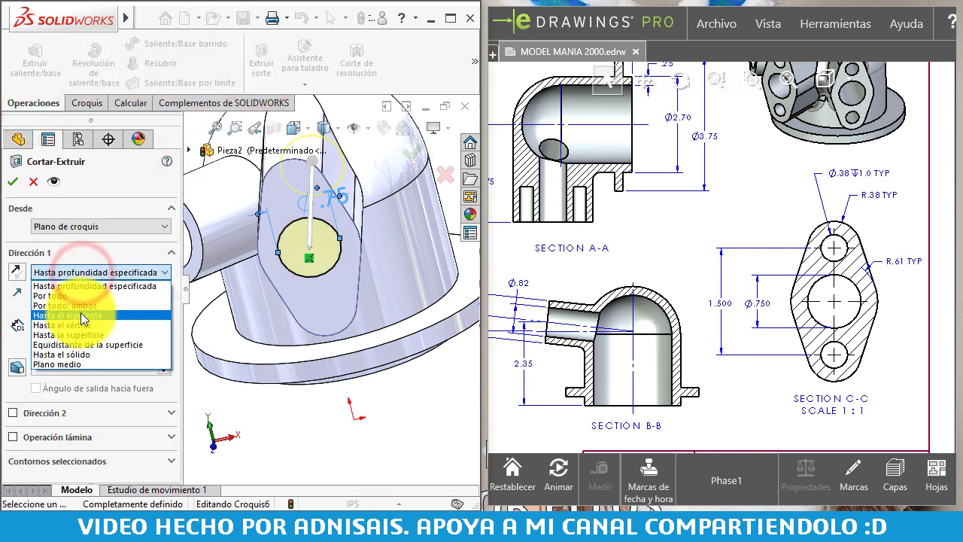
left_click(81, 313)
scroll(384, 307, "up", 3)
mouse_move(385, 307)
middle_mouse_down()
mouse_move(331, 188)
mouse_move(329, 339)
mouse_move(279, 271)
middle_mouse_up()
left_click(12, 182)
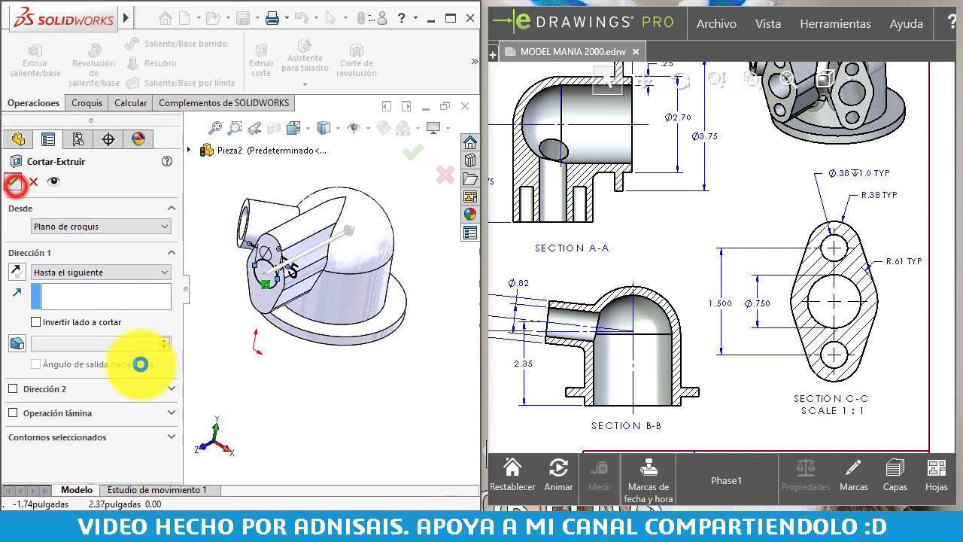
scroll(249, 316, "down", 2)
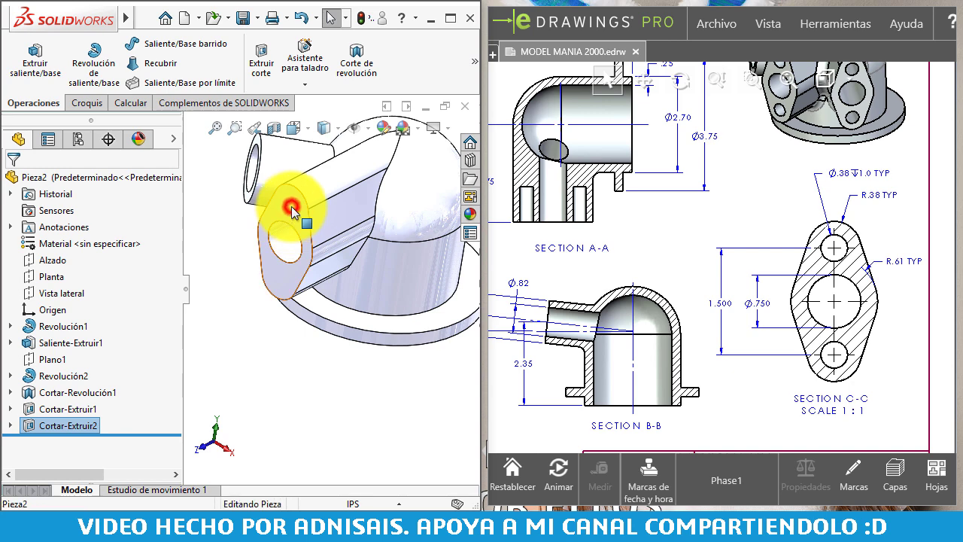
Sketch two small circles above and below the bore on the flange face
left_click(291, 206)
left_click(352, 167)
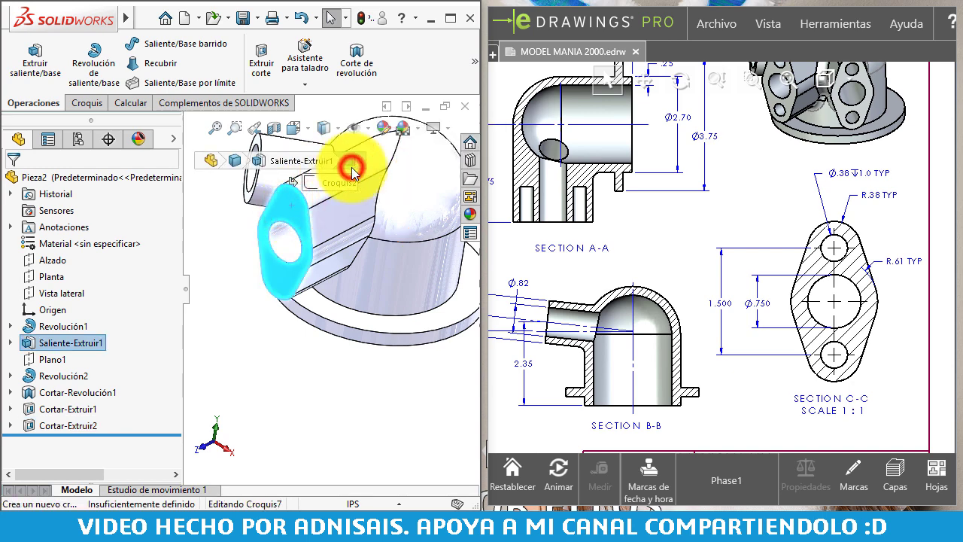
left_click(141, 45)
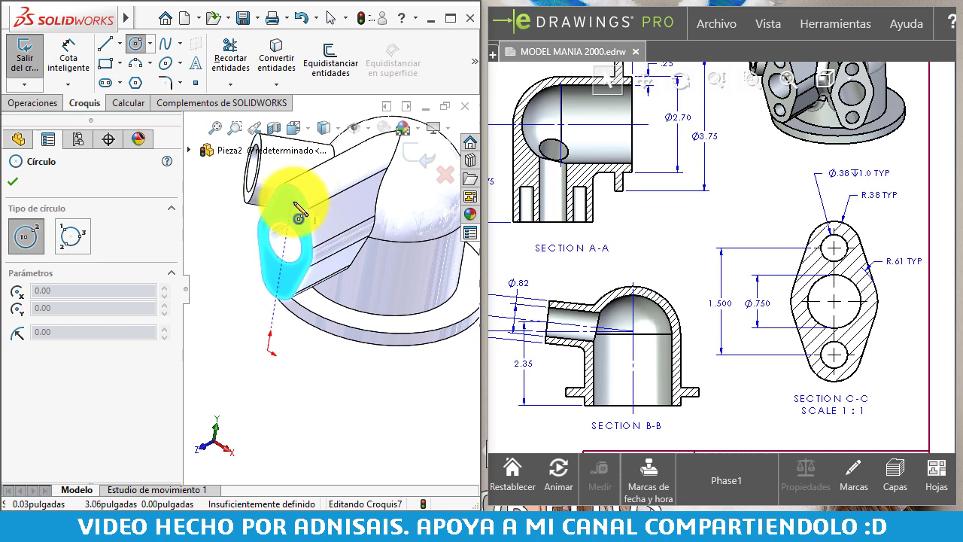
left_click(291, 206)
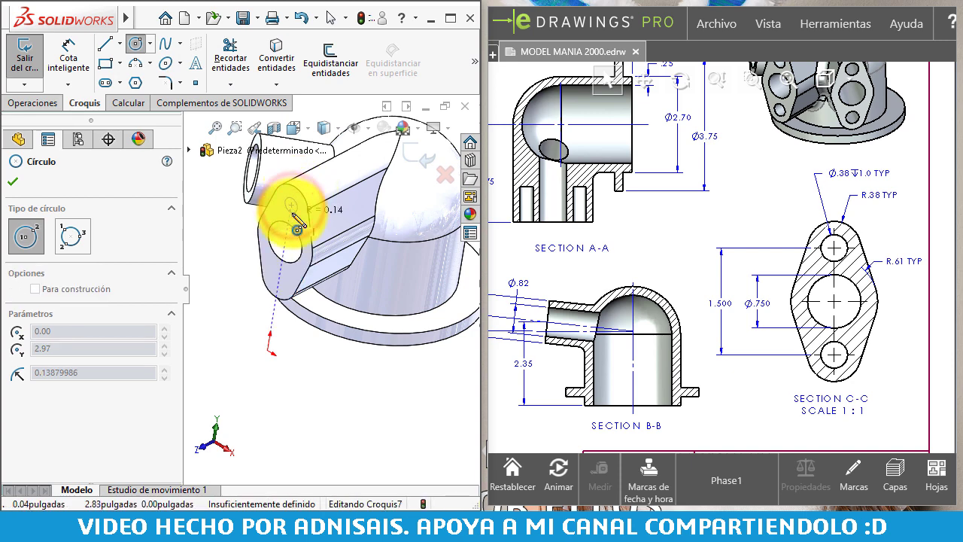
left_click(295, 223)
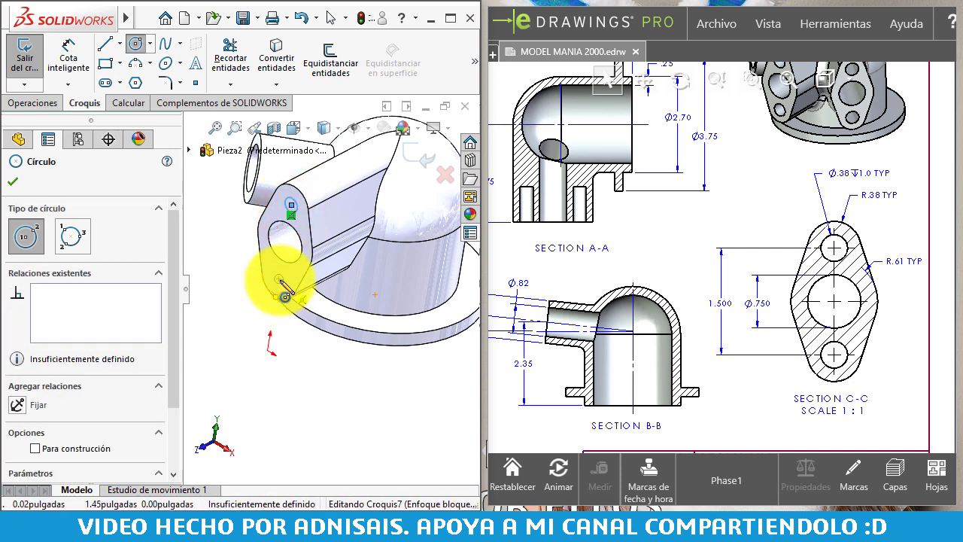
left_click(279, 279)
left_click(286, 287)
key("Escape")
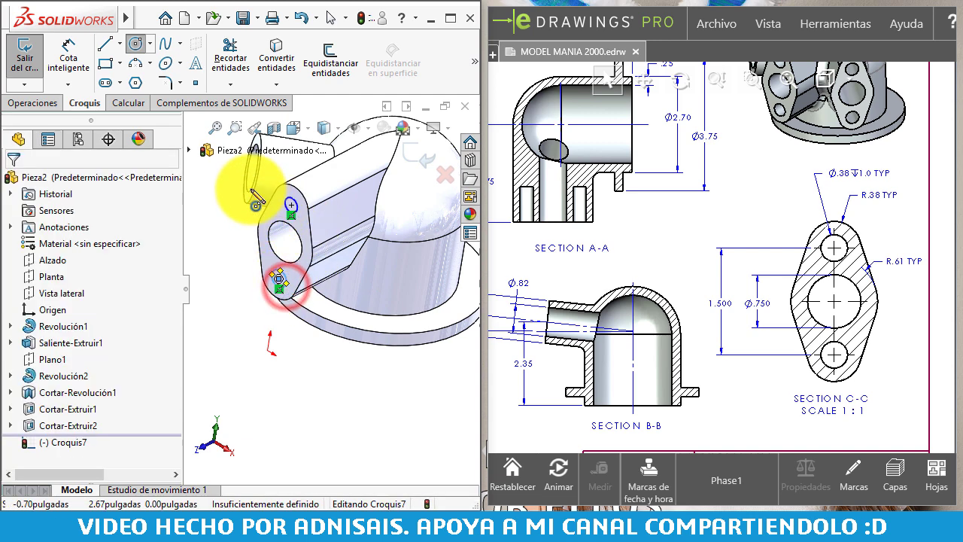
Make the two lobe circles equal and dimension them to Ø.38
left_click_drag(224, 180, 331, 298)
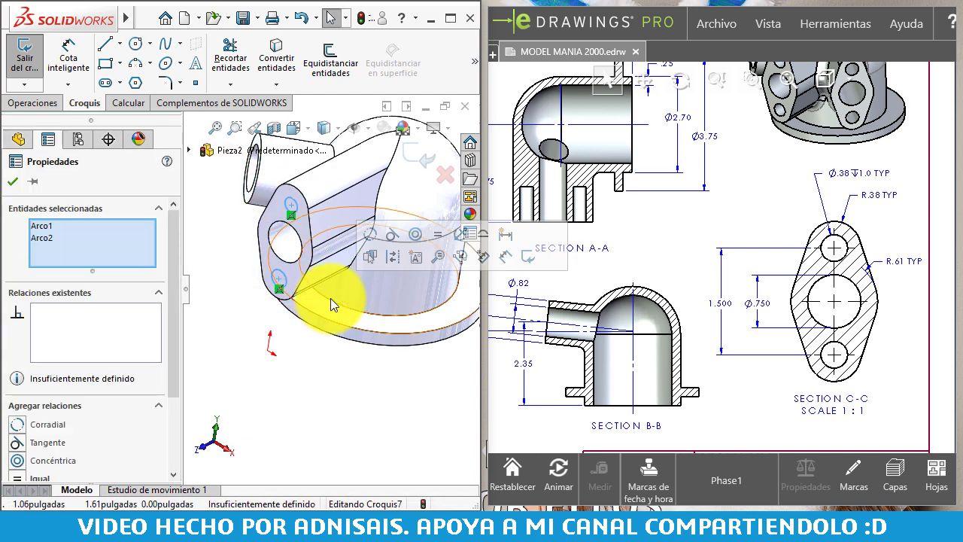
left_click(440, 242)
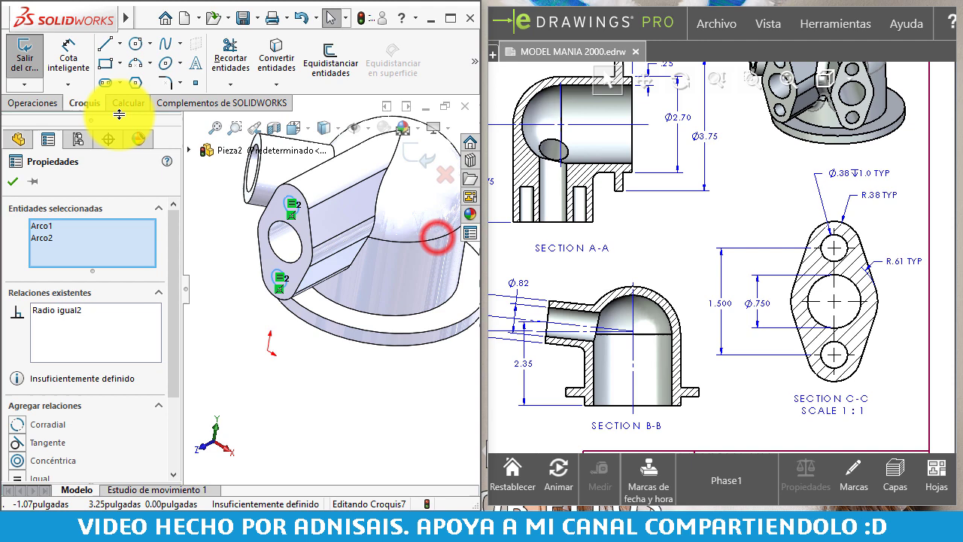
left_click(68, 61)
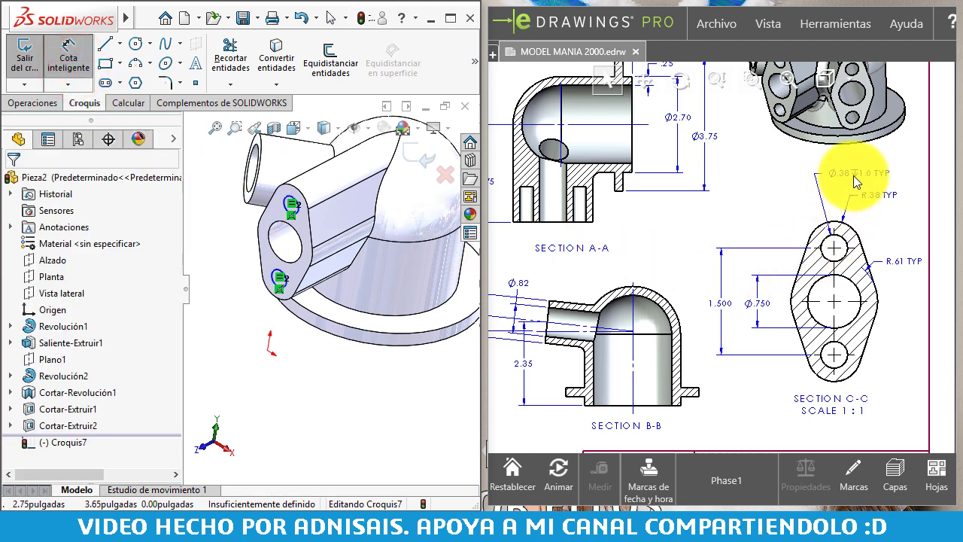
left_click(248, 279)
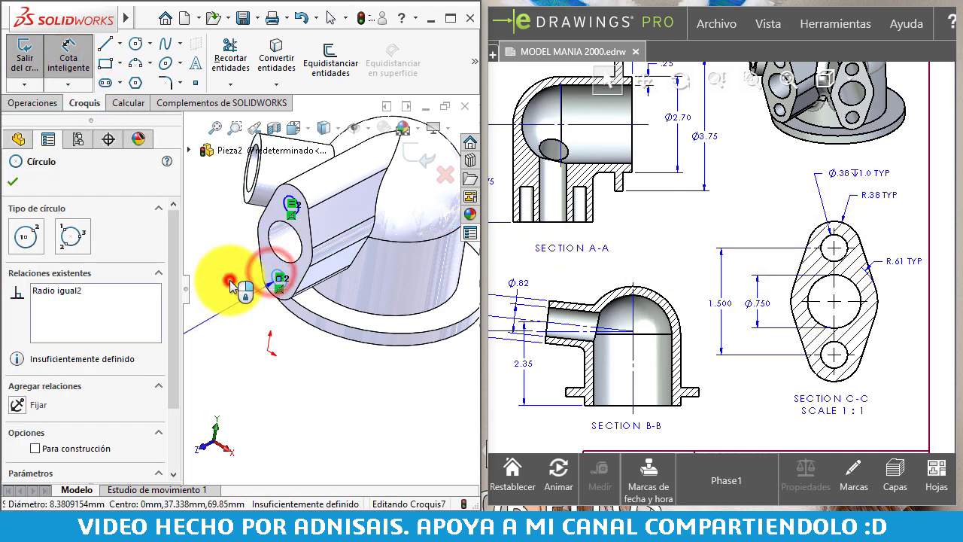
left_click(237, 290)
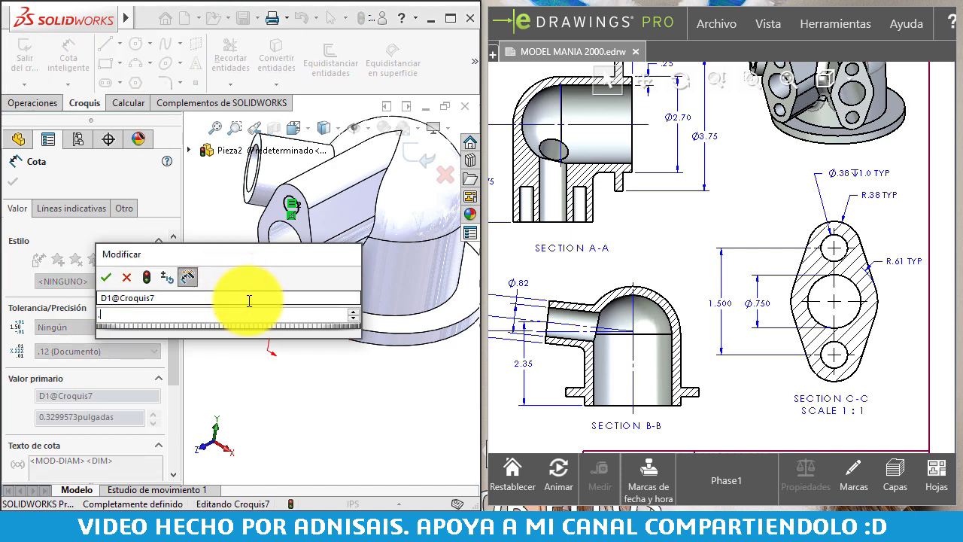
type(".38")
key("Return")
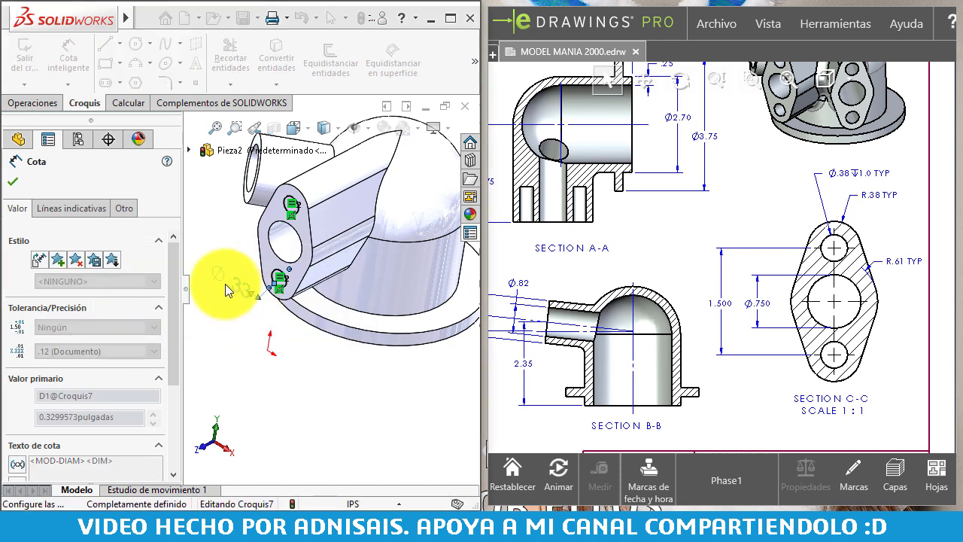
Cut the two holes 1.00 in deep (Blind) as Cortar-Extruir3
left_click(44, 102)
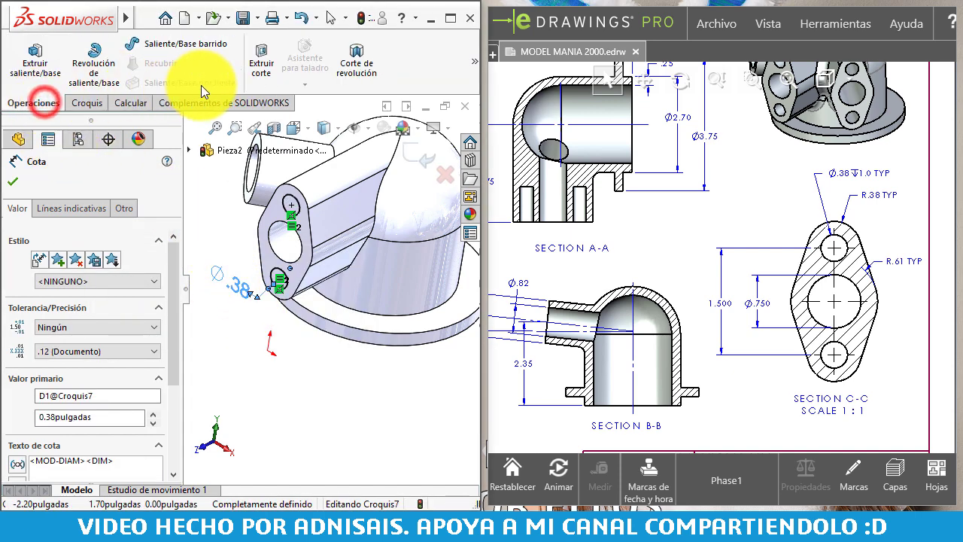
left_click(261, 66)
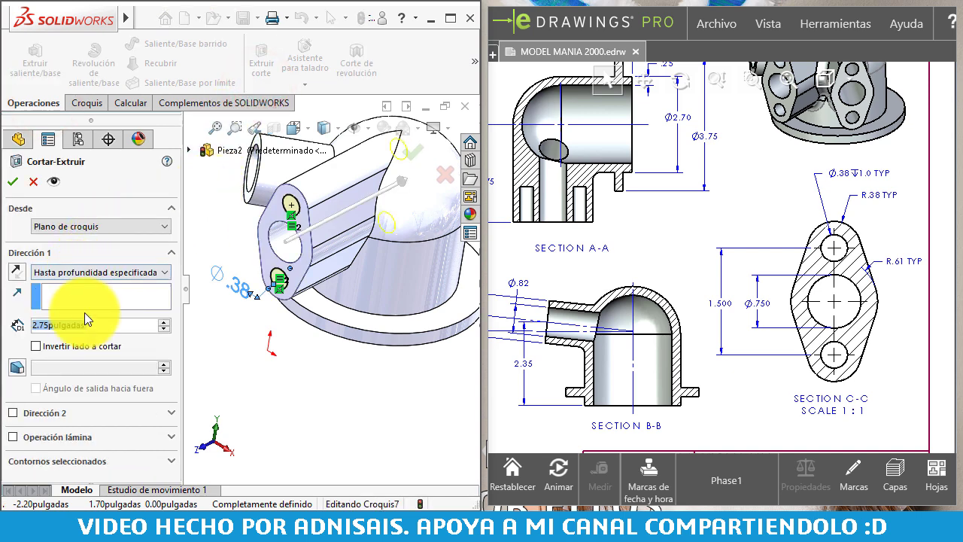
type("1")
key("Return")
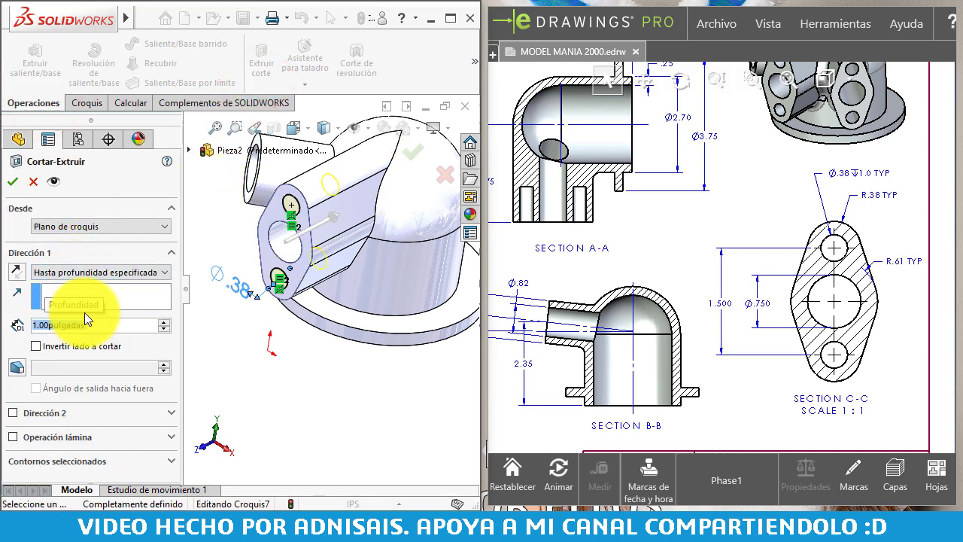
key("Return")
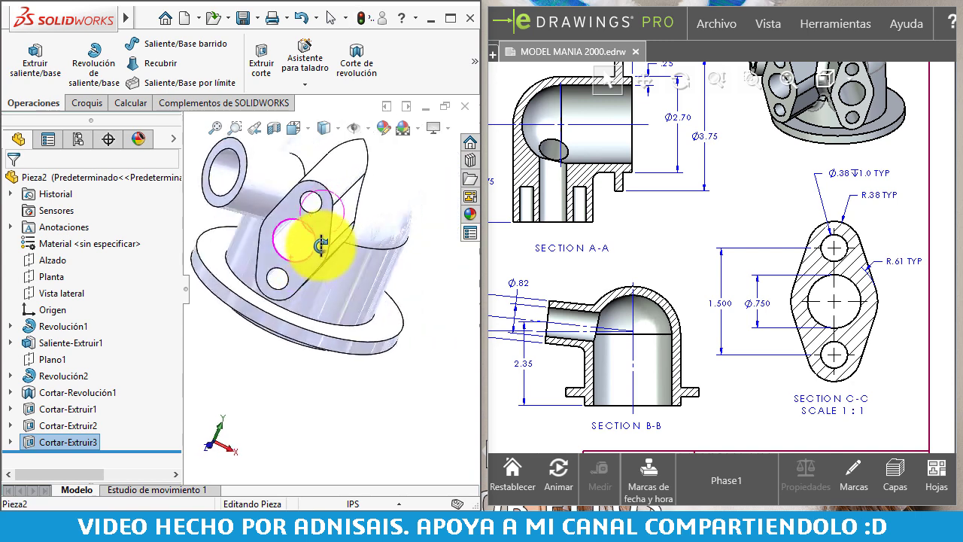
Start a circular pattern using the round base face as its axis
middle_click_drag(297, 257, 301, 247)
scroll(357, 235, "up", 3)
scroll(356, 235, "down", 2)
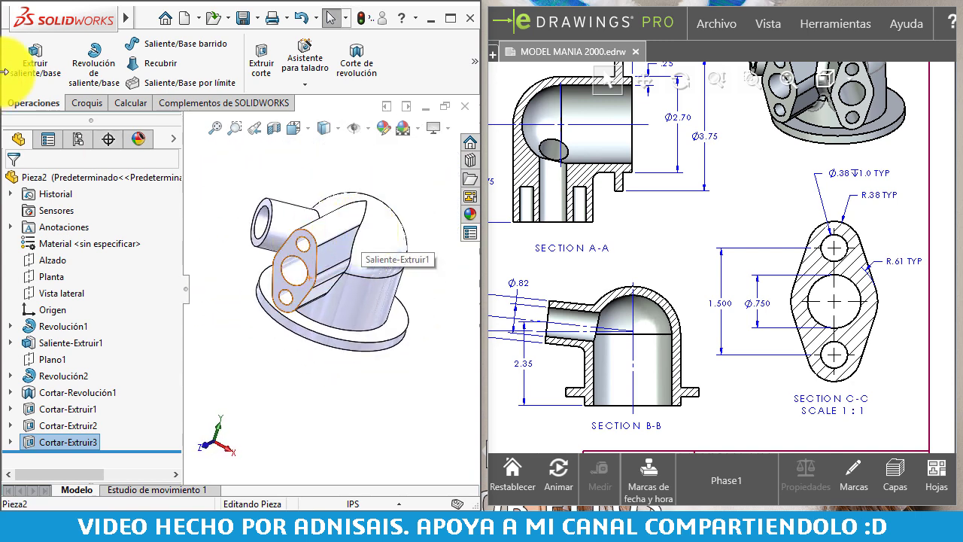
left_click(474, 76)
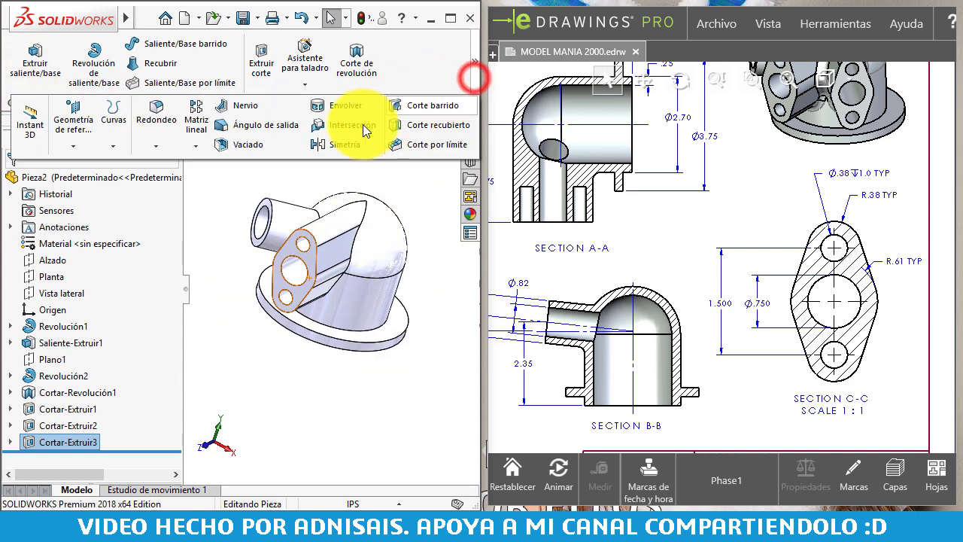
left_click(194, 146)
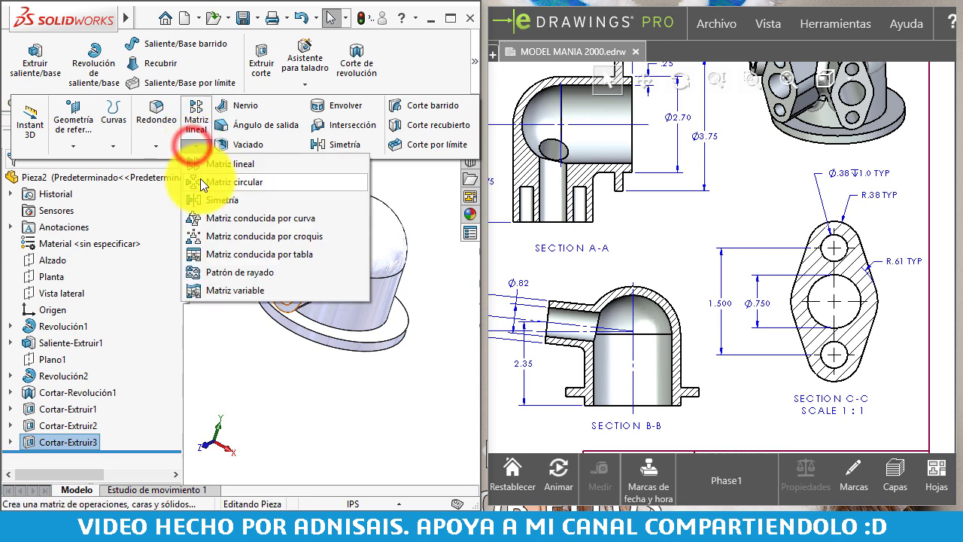
left_click(201, 180)
left_click(98, 227)
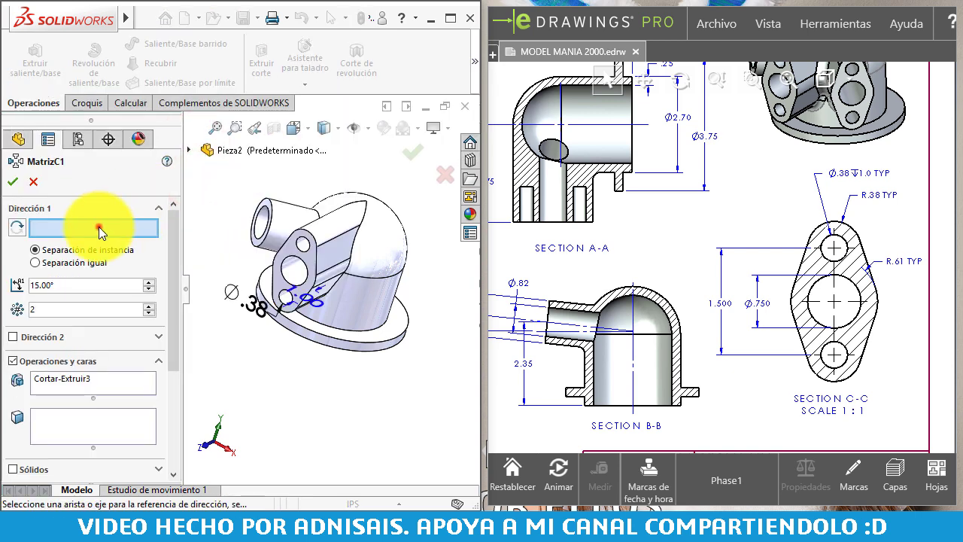
left_click(350, 315)
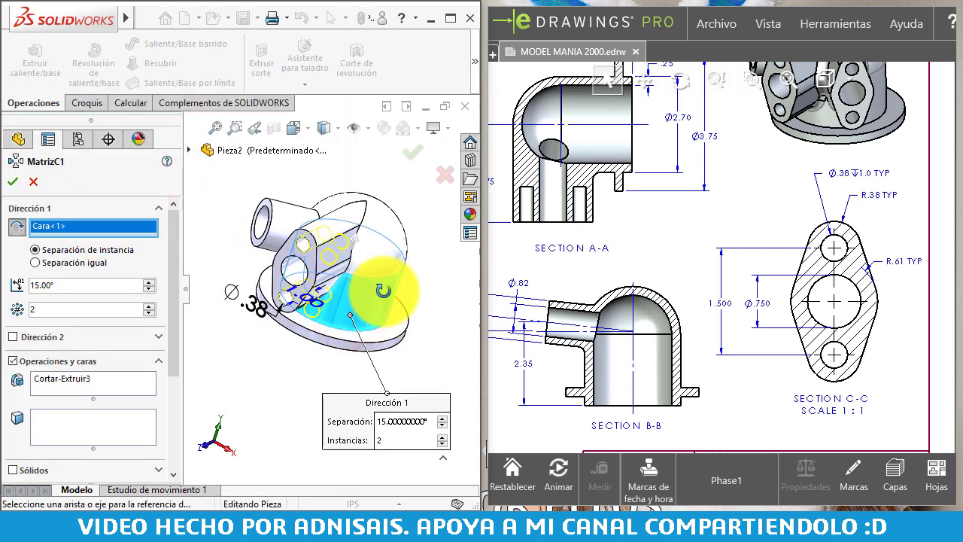
middle_click_drag(383, 290, 366, 301)
Add Saliente-Extruir1 and Cortar-Extruir2 to the features to pattern
left_click(81, 379)
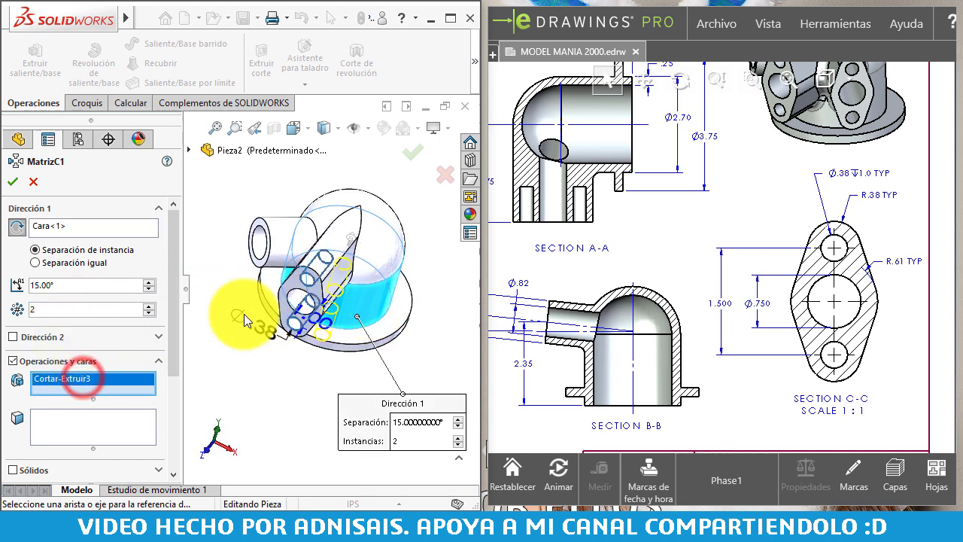
scroll(243, 320, "down", 3)
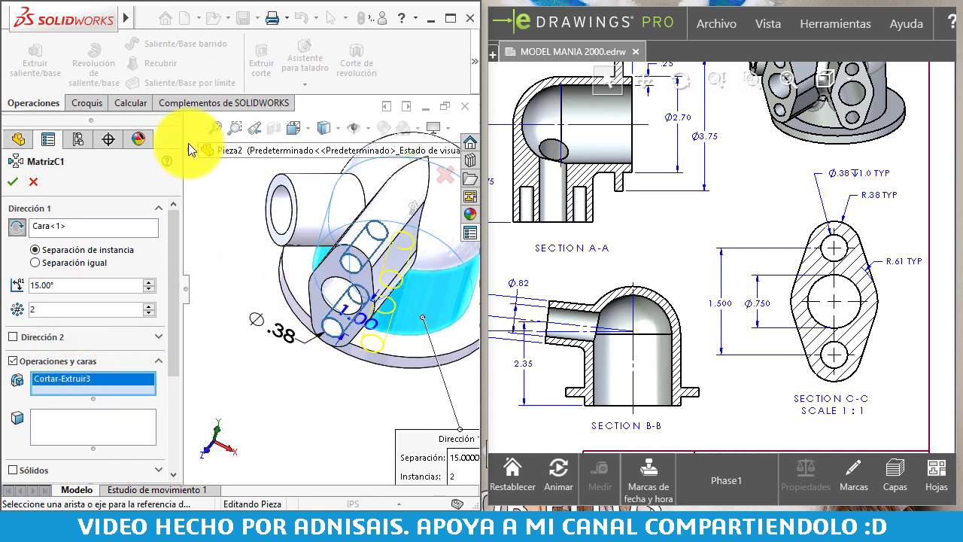
left_click(188, 149)
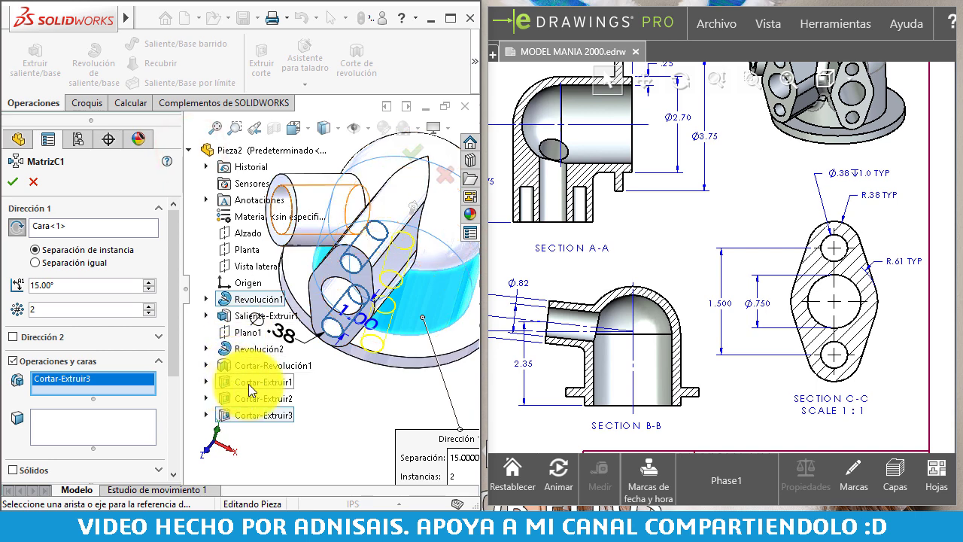
scroll(396, 339, "up", 5)
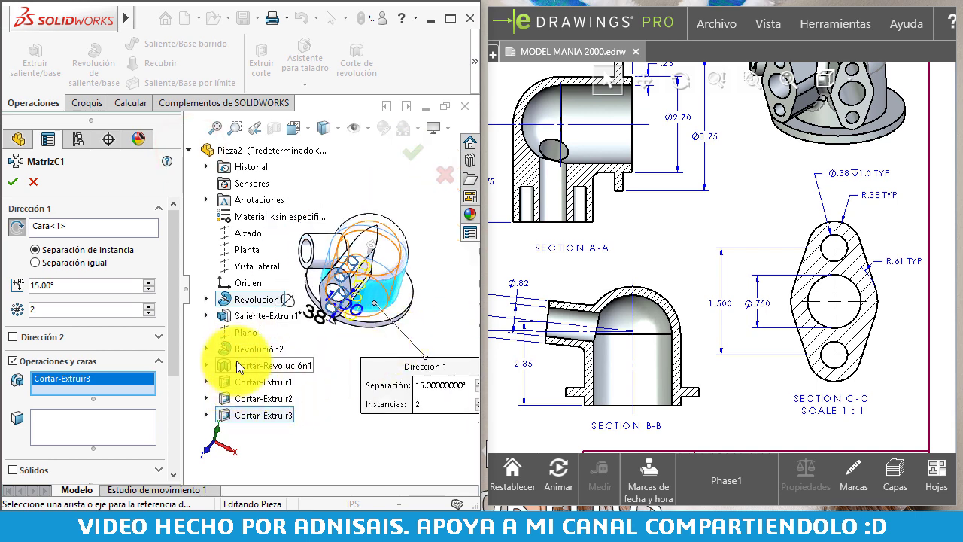
left_click(242, 315)
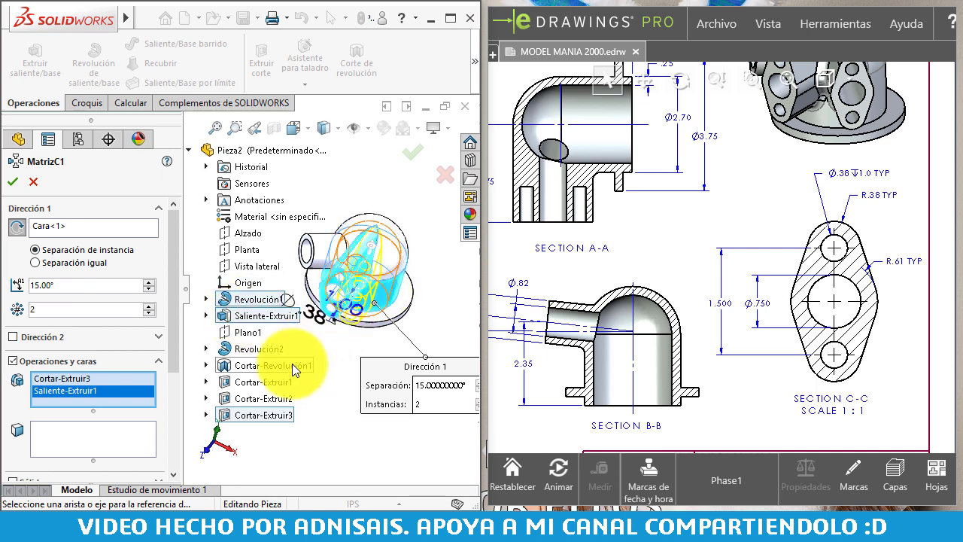
left_click(253, 400)
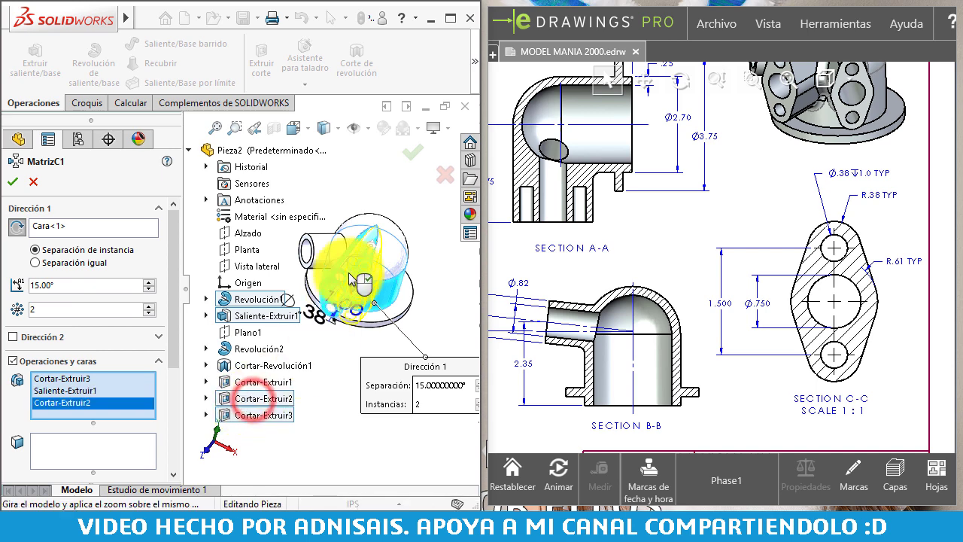
Set the pattern spacing to 45° with 2 instances and apply it
double_click(73, 285)
type("3")
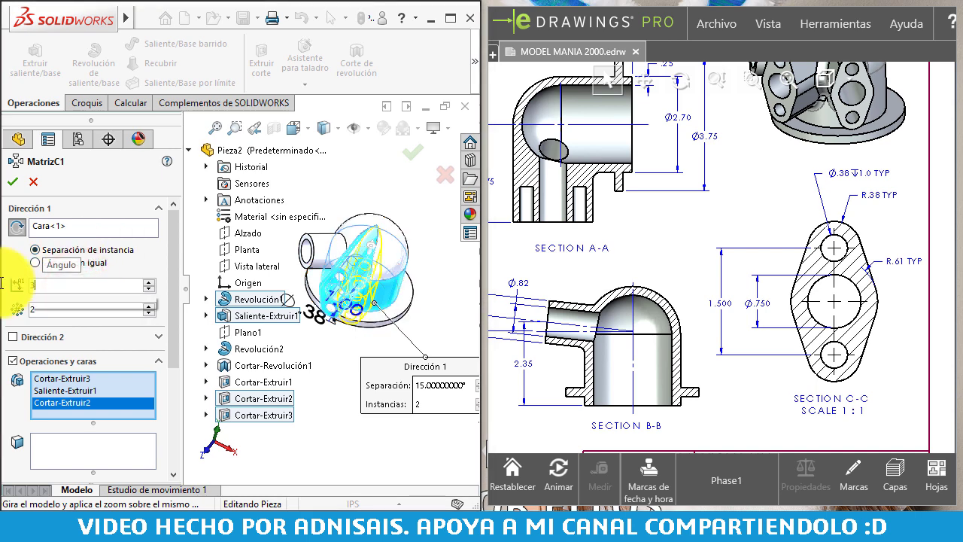
type("5")
key("Return")
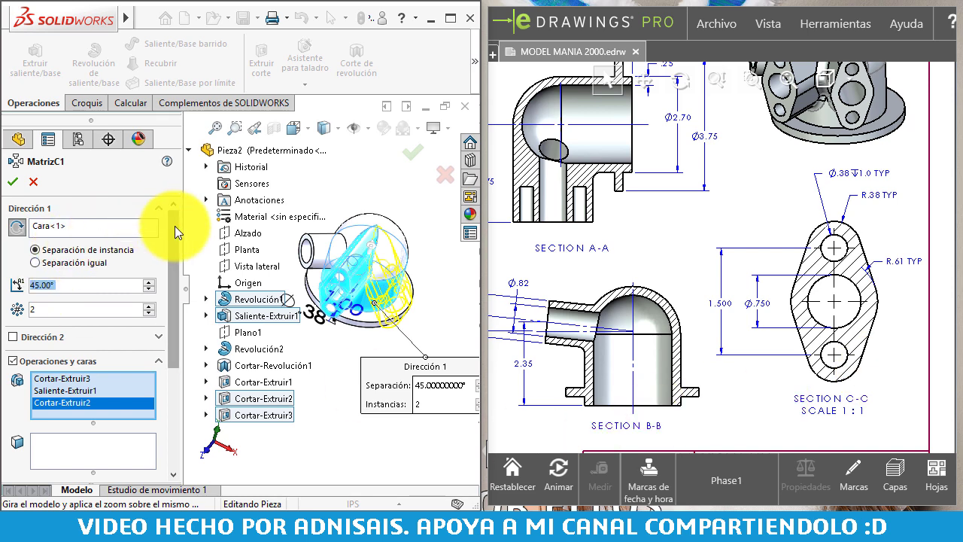
scroll(175, 226, "down", 2)
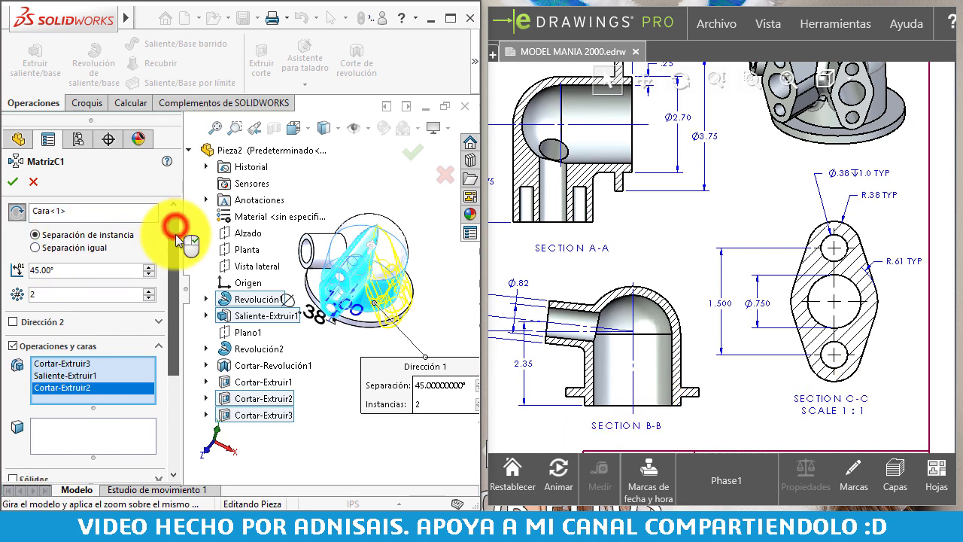
left_click(12, 182)
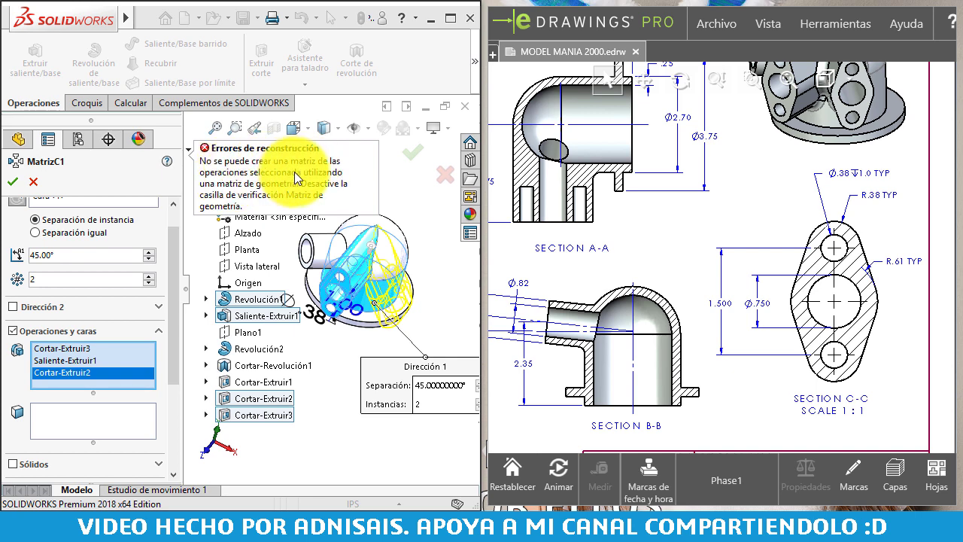
mouse_move(174, 237)
left_mouse_down()
mouse_move(177, 306)
mouse_move(72, 392)
left_mouse_up()
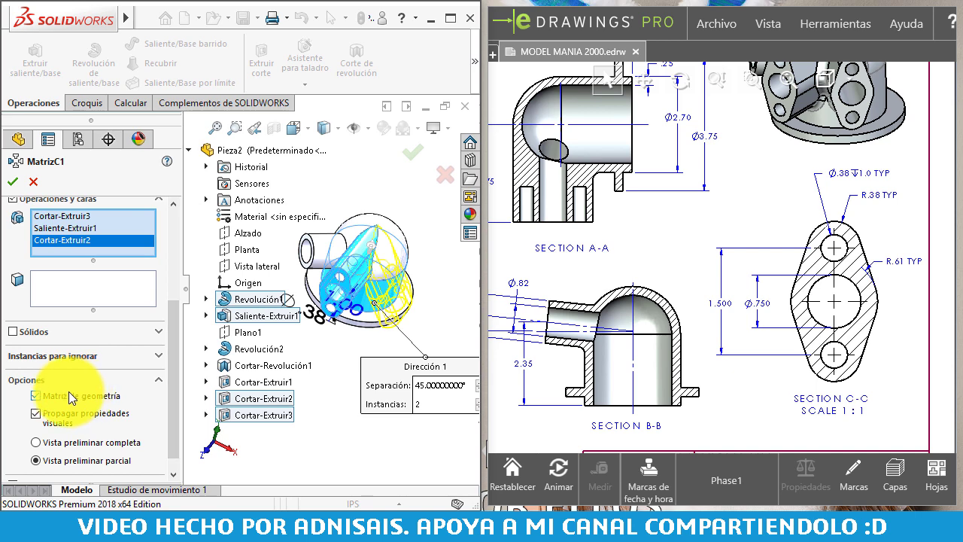
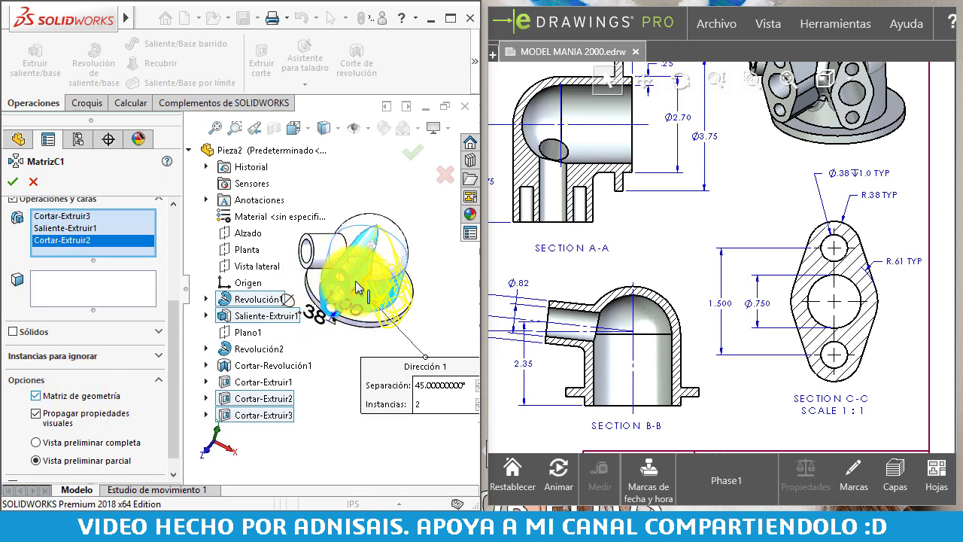
Accept the circular pattern of the boss and its cut holes at 45° with 2 instances
scroll(336, 271, "down", 2)
middle_click_drag(335, 279, 328, 257)
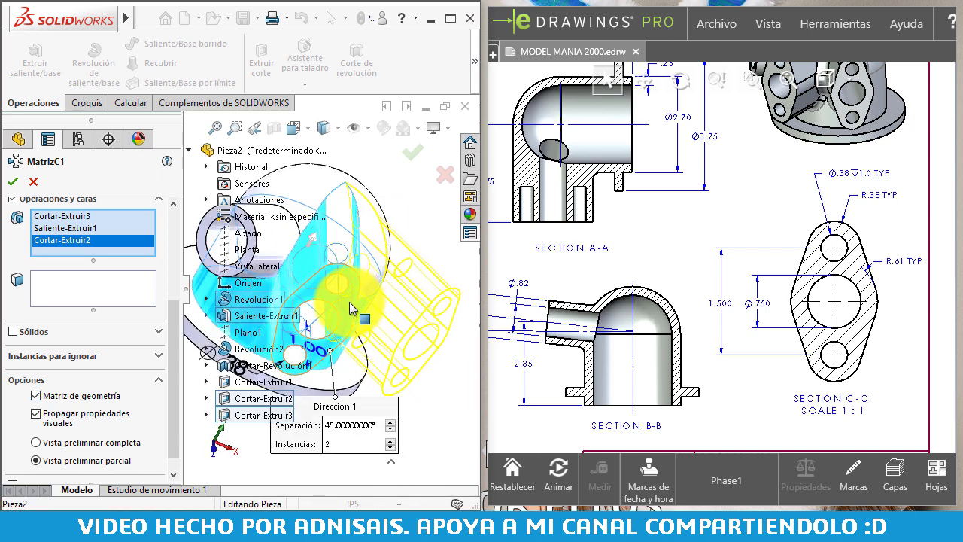
scroll(365, 288, "down", 1)
scroll(406, 301, "down", 2)
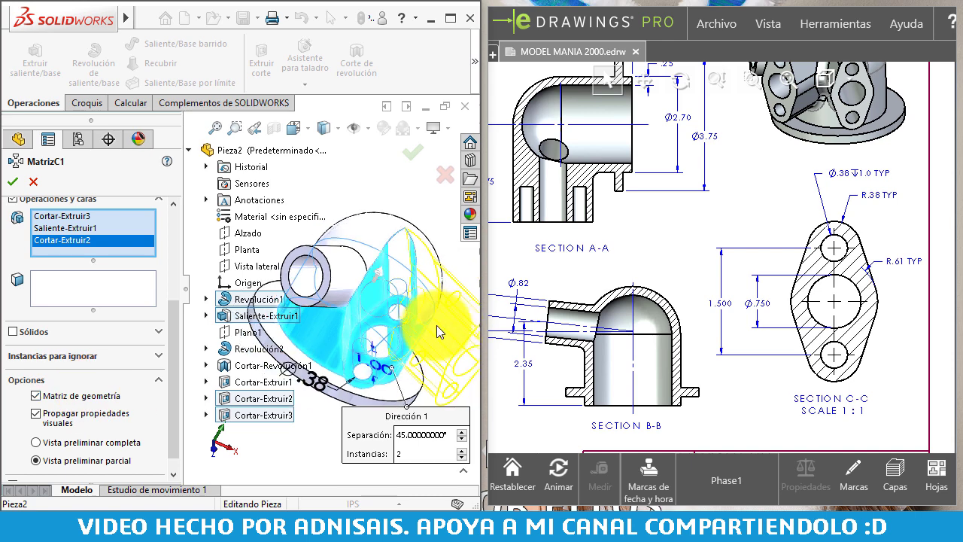
scroll(433, 329, "up", 1)
scroll(406, 326, "up", 1)
middle_click_drag(395, 326, 343, 304)
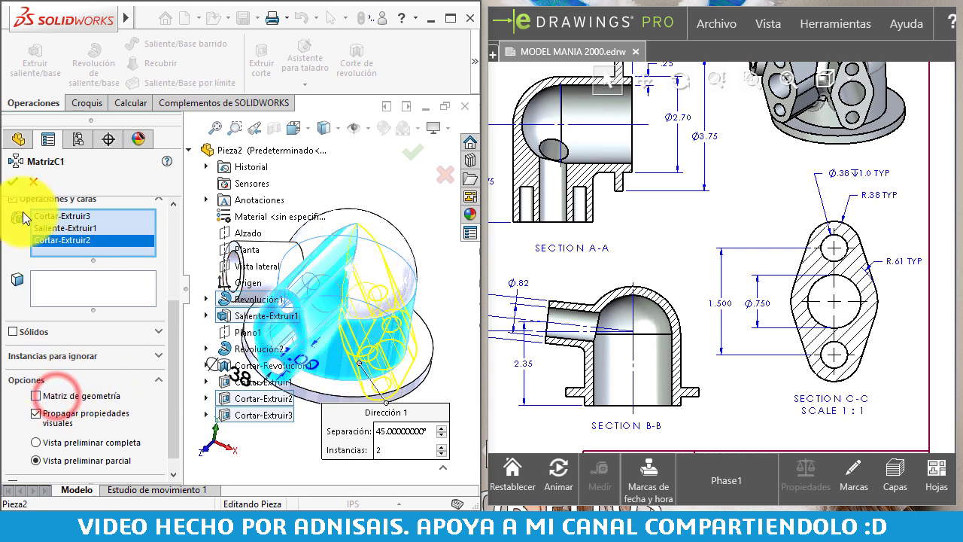
left_click(13, 182)
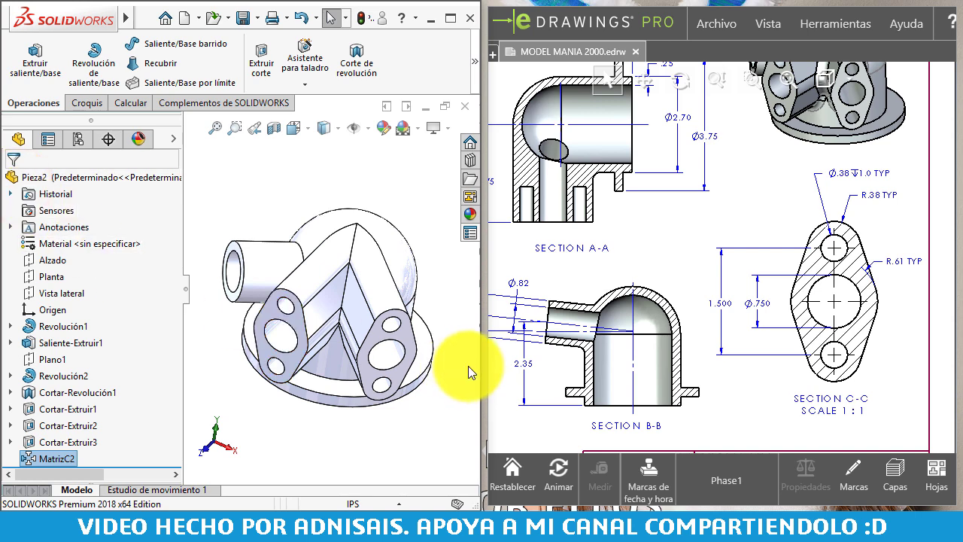
Orbit the part, including a view from below, to inspect the patterned flanges
mouse_move(463, 369)
middle_mouse_down()
mouse_move(396, 287)
mouse_move(322, 273)
middle_mouse_up()
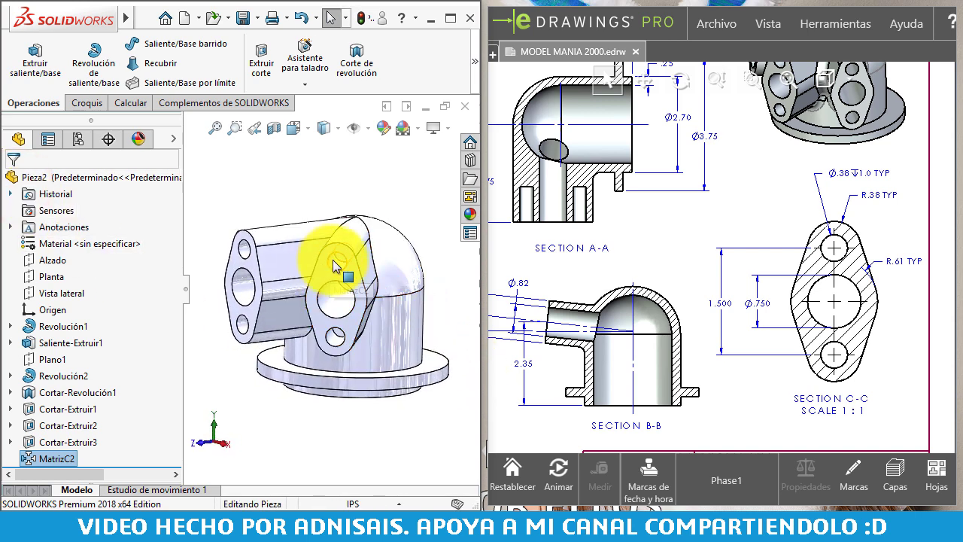
left_click(333, 261)
left_click(330, 302)
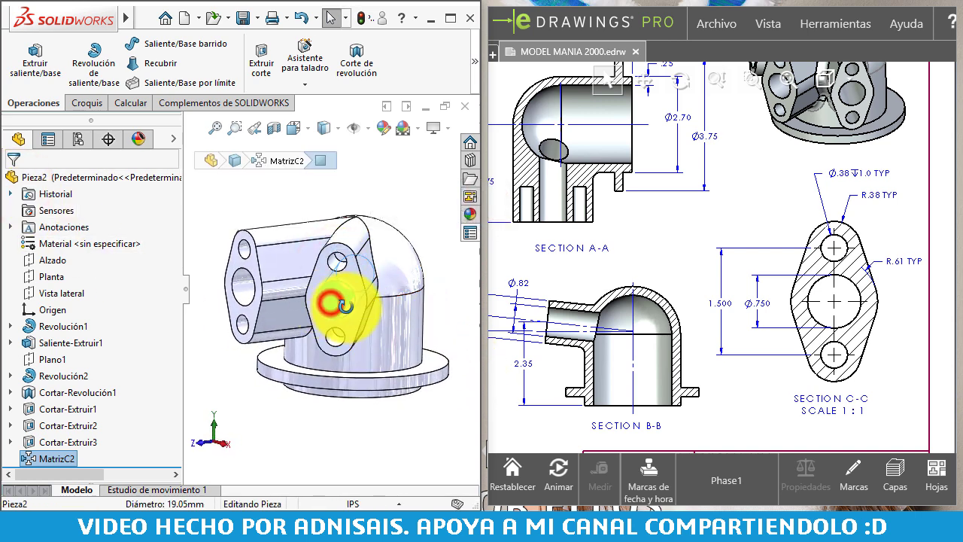
mouse_move(345, 305)
middle_mouse_down()
mouse_move(387, 172)
mouse_move(365, 170)
mouse_move(383, 243)
mouse_move(356, 325)
middle_mouse_up()
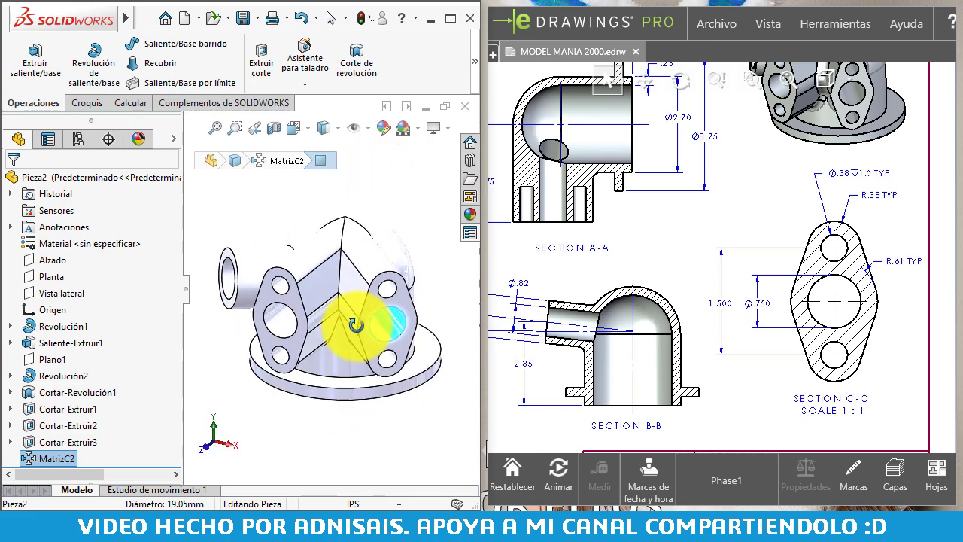
key("ctrl+6")
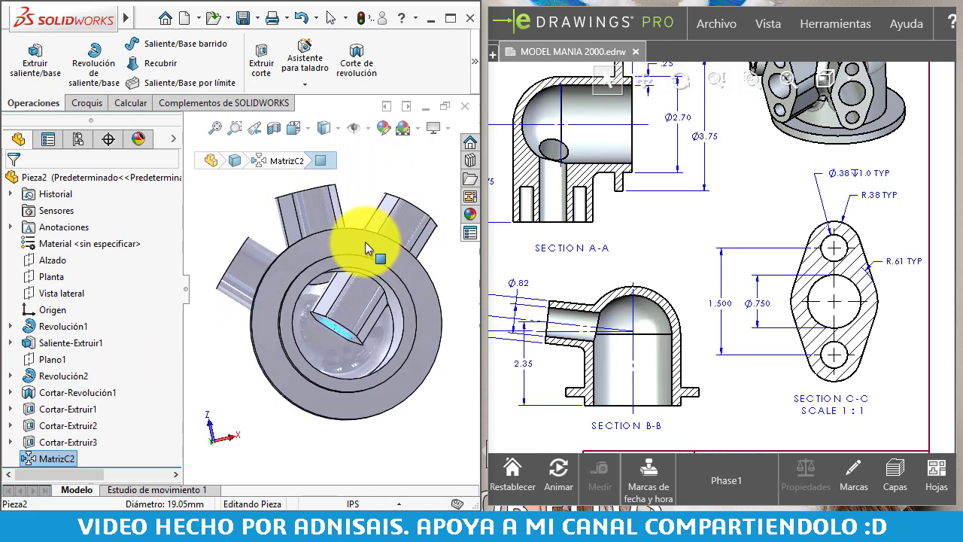
mouse_move(363, 319)
middle_mouse_down()
mouse_move(349, 318)
mouse_move(362, 318)
middle_mouse_up()
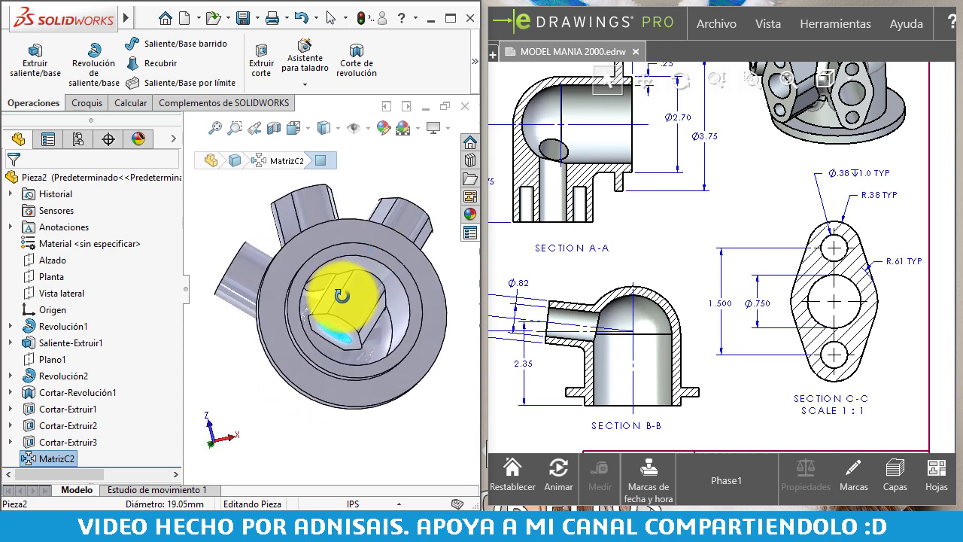
Roll the part back above Cortar-Extruir2, suppressing Cortar-Extruir2, Cortar-Extruir3 and MatrizC2
scroll(362, 317, "up", 2)
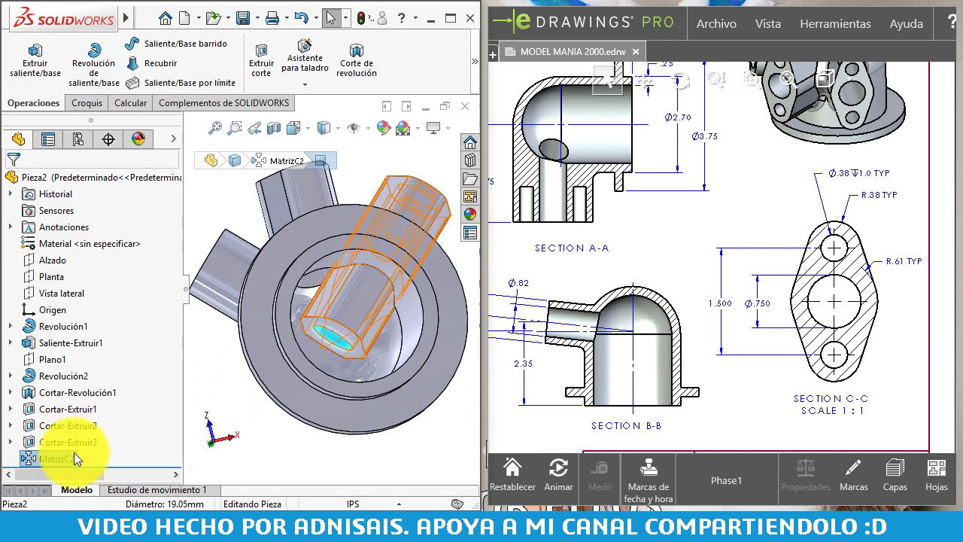
left_click(46, 455)
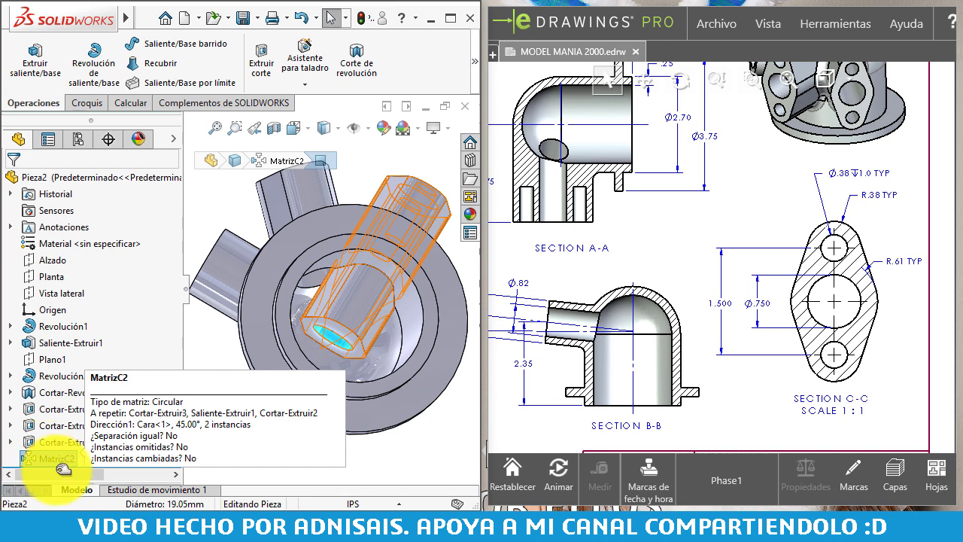
left_click_drag(121, 466, 124, 407)
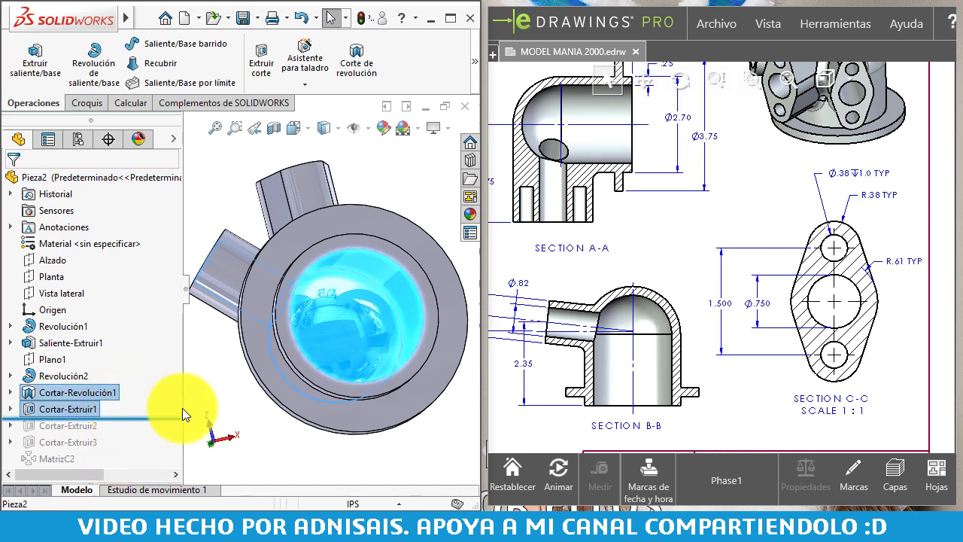
Roll back to just after Revolución2, deactivating Cortar-Revolución1 and Cortar-Extruir1 as well
left_click(219, 403)
left_click_drag(158, 416, 153, 404)
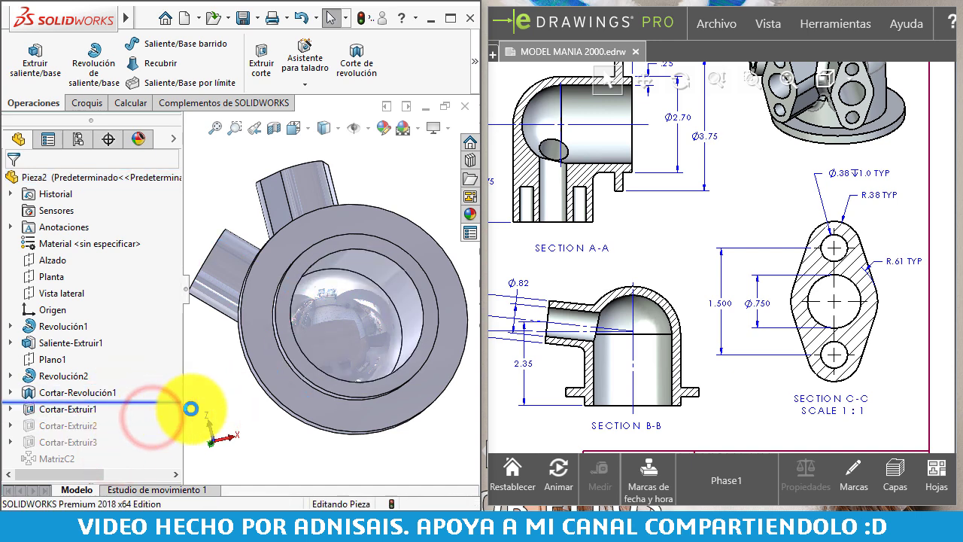
middle_click_drag(232, 302, 240, 268)
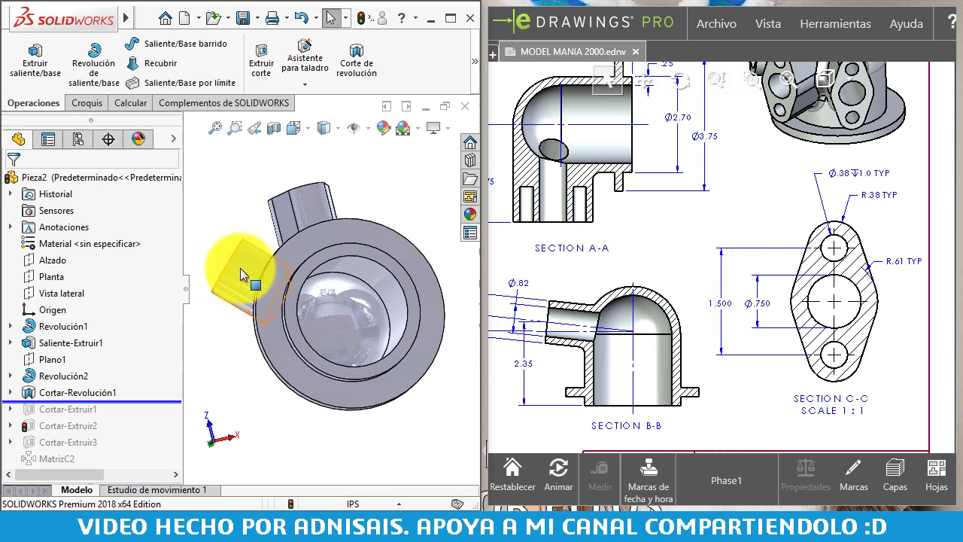
mouse_move(281, 177)
middle_mouse_down()
mouse_move(283, 260)
mouse_move(260, 308)
mouse_move(264, 329)
mouse_move(276, 189)
mouse_move(320, 302)
middle_mouse_up()
left_click_drag(159, 402, 157, 385)
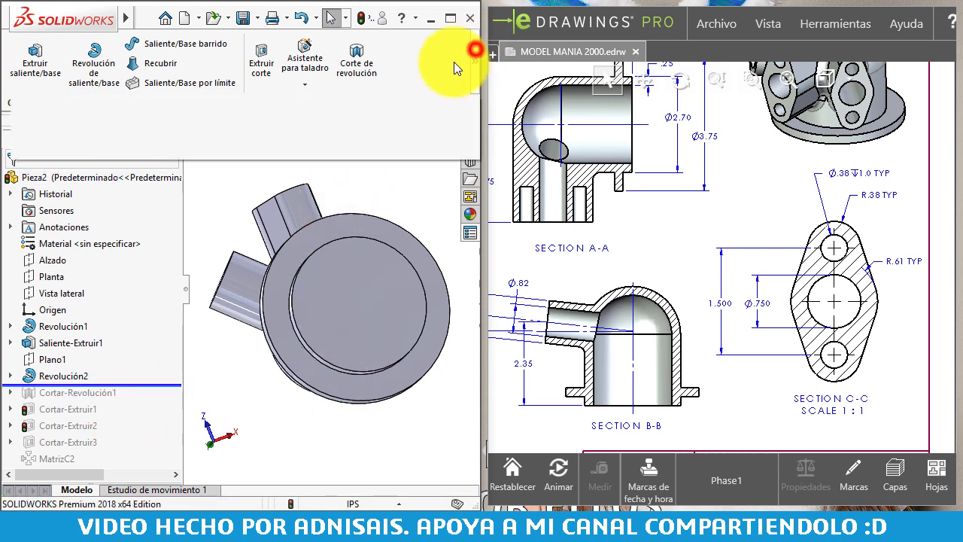
left_click(192, 147)
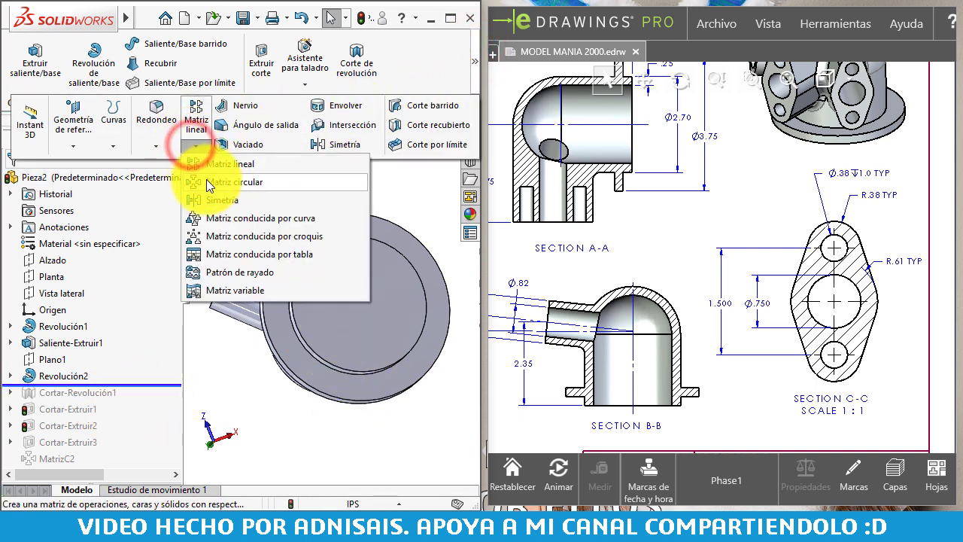
Pattern Saliente-Extruir1 around the cylindrical face at 45° with 2 instances as MatrizC3
left_click(207, 181)
left_click(189, 147)
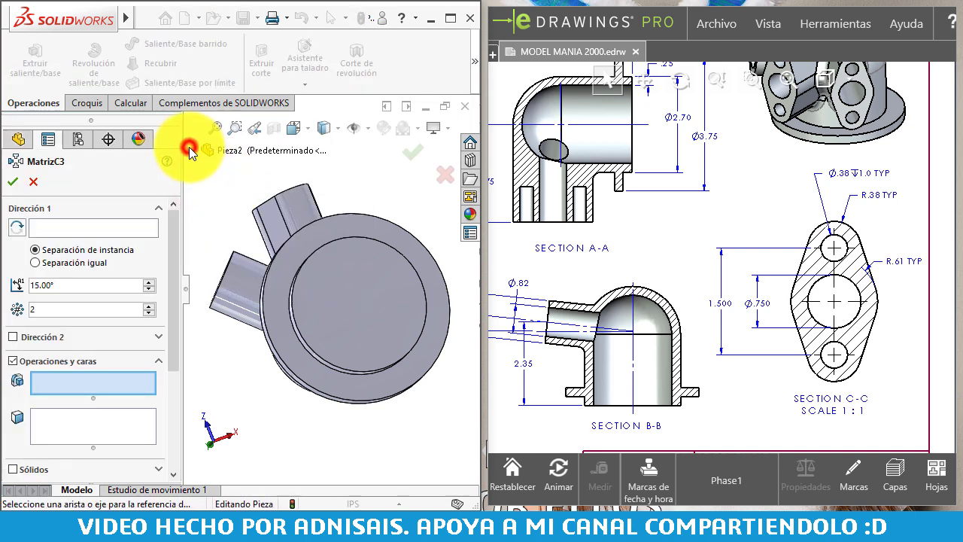
left_click(144, 221)
scroll(334, 300, "up", 3)
middle_click_drag(334, 300, 339, 332)
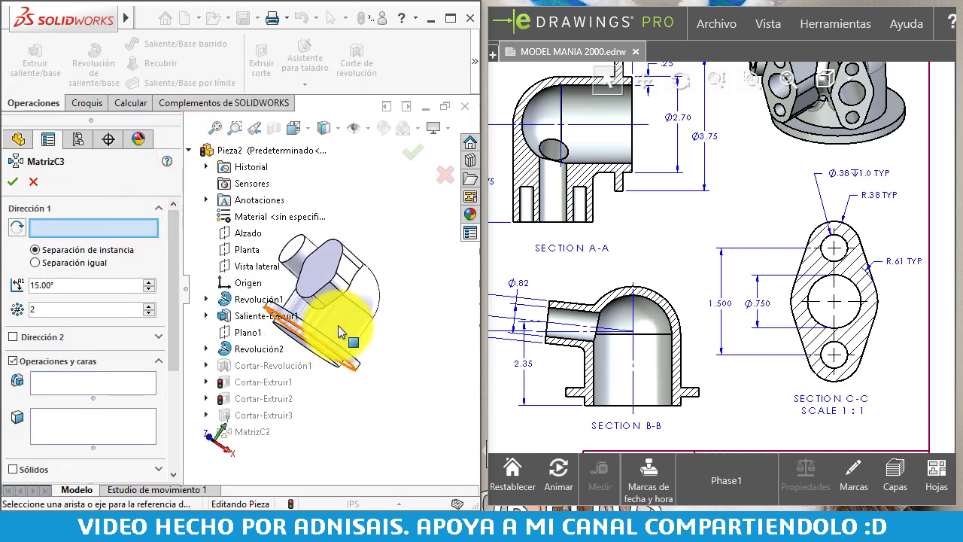
left_click(337, 322)
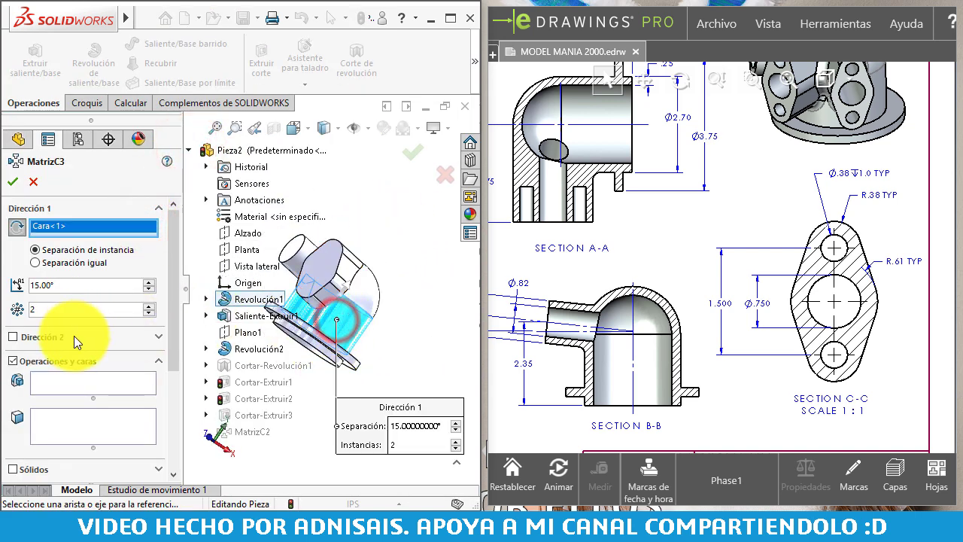
left_click(81, 381)
left_click(331, 276)
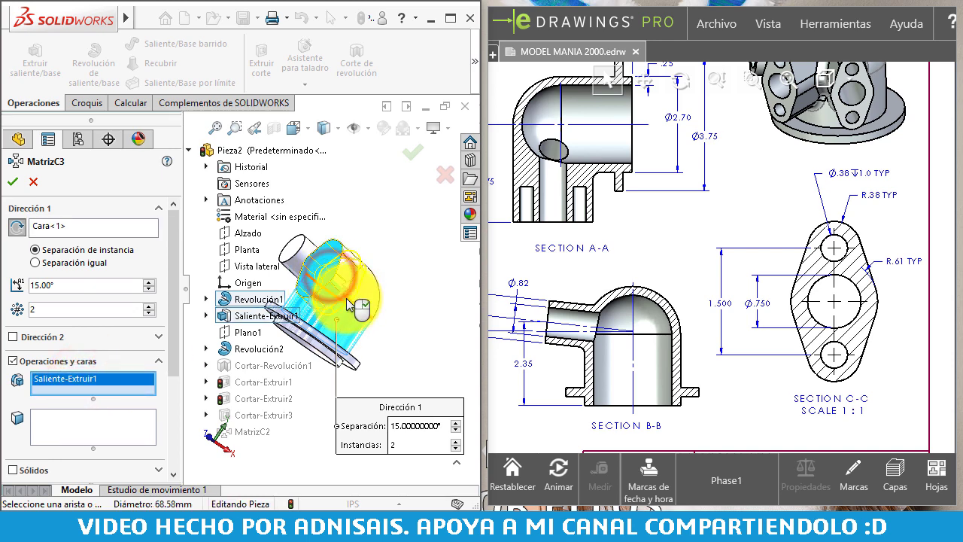
mouse_move(332, 276)
middle_mouse_down()
mouse_move(347, 341)
mouse_move(121, 314)
middle_mouse_up()
left_click(149, 281)
left_click(149, 282)
left_click(148, 282)
type("45")
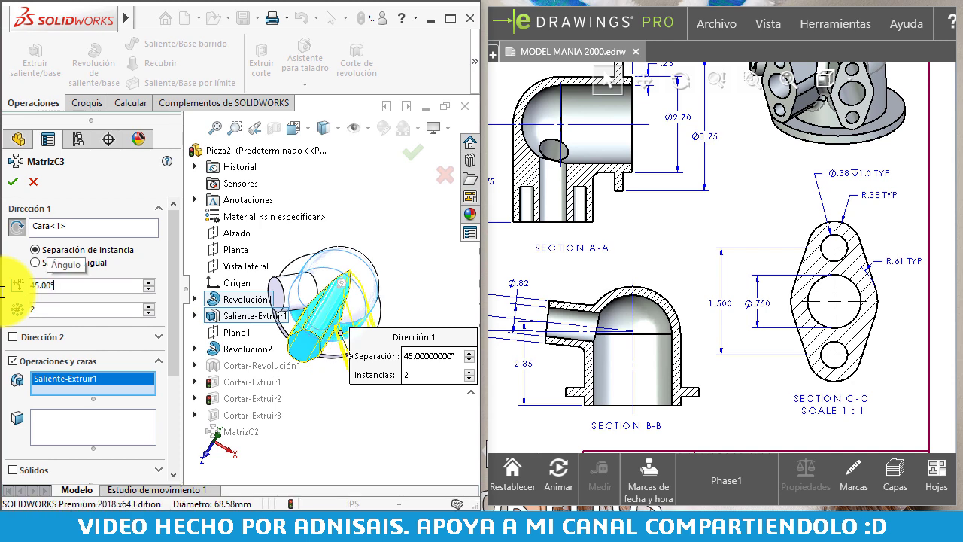
key("Return")
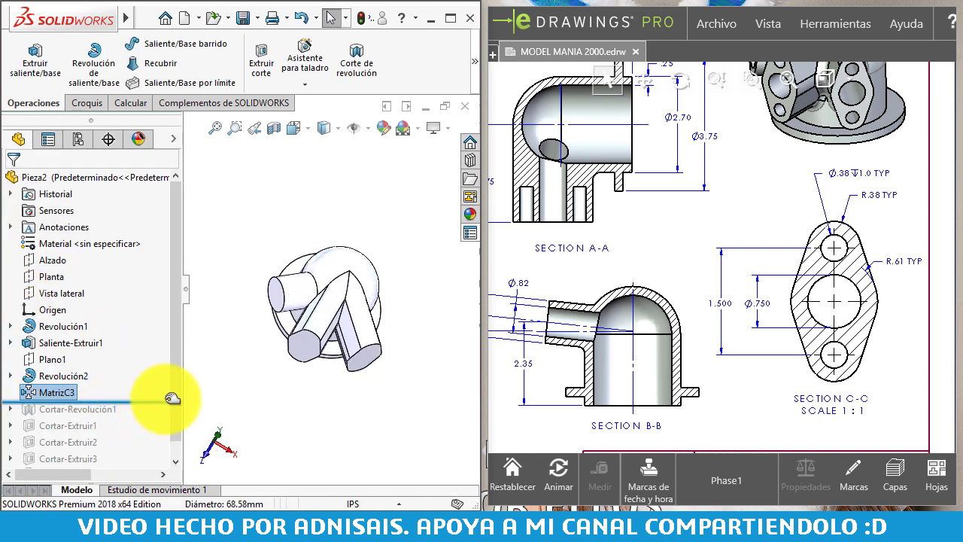
Move the rollback bar to the end of the tree so all cuts and MatrizC2 are active again
scroll(175, 387, "down", 1)
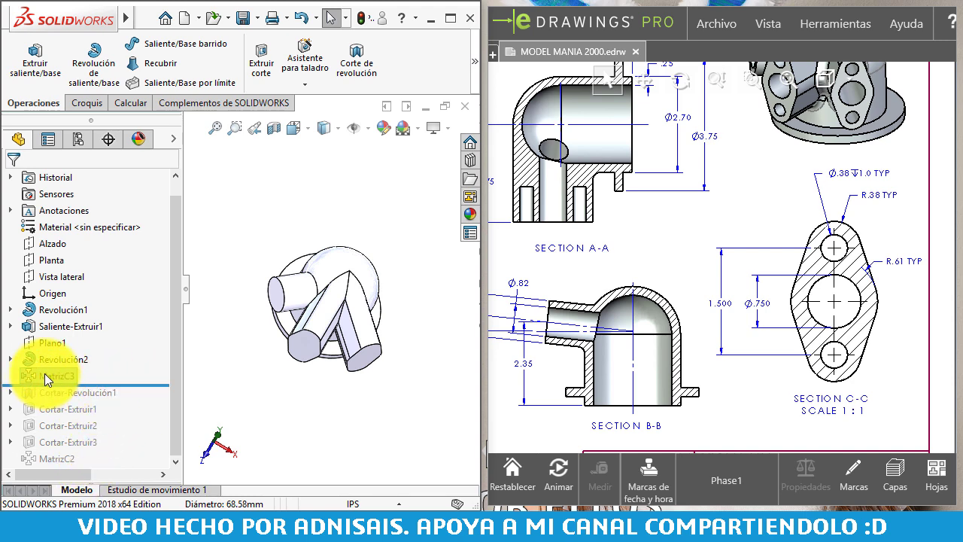
middle_click_drag(311, 354, 351, 263)
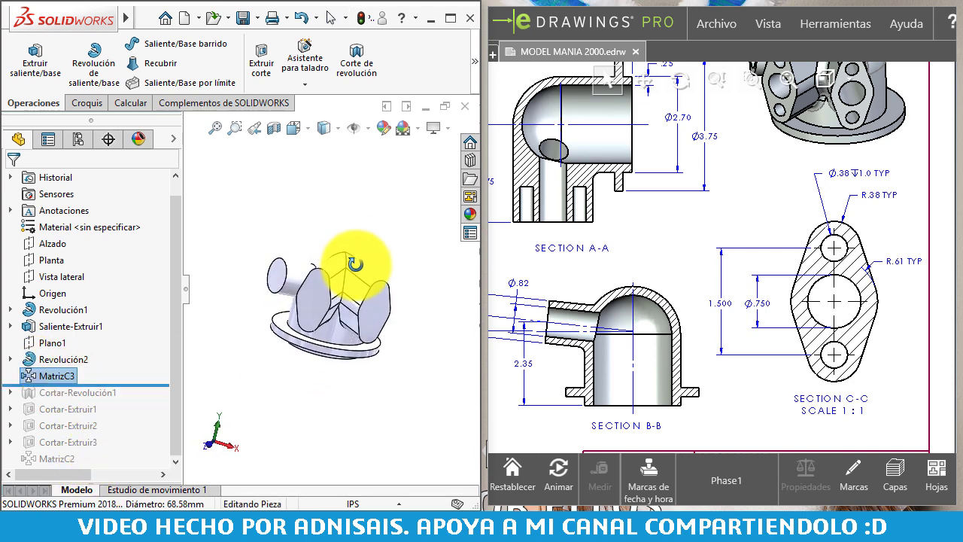
left_click_drag(132, 387, 113, 463)
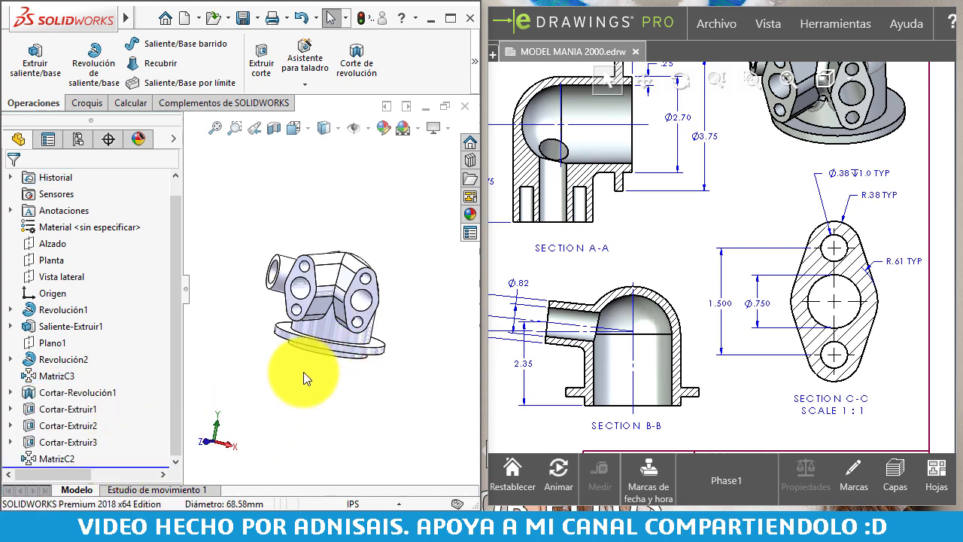
mouse_move(303, 373)
middle_mouse_down()
mouse_move(387, 247)
mouse_move(359, 312)
mouse_move(348, 305)
middle_mouse_up()
scroll(348, 305, "down", 2)
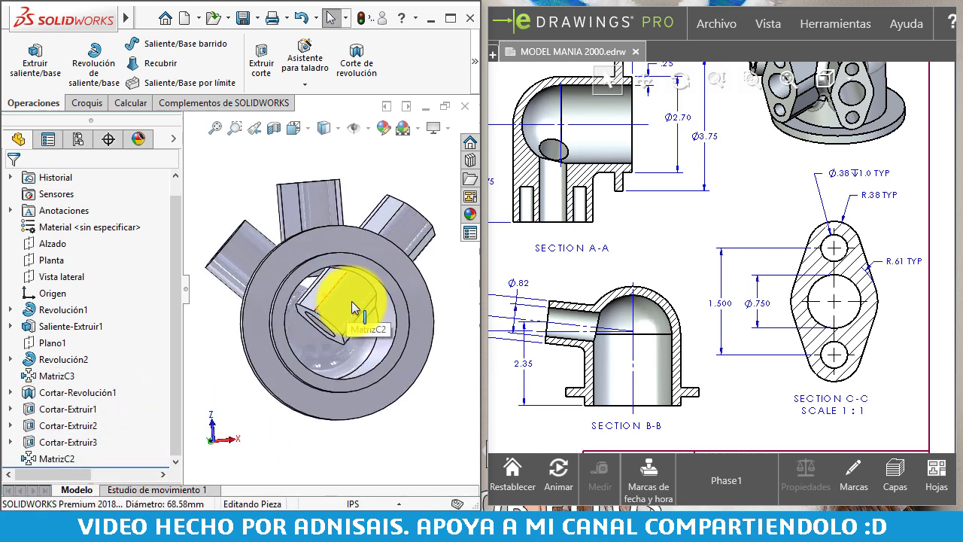
left_click(44, 459)
Delete Saliente-Extruir1 from MatrizC2 so it patterns only Cortar-Extruir3 and Cortar-Extruir2
left_click(58, 411)
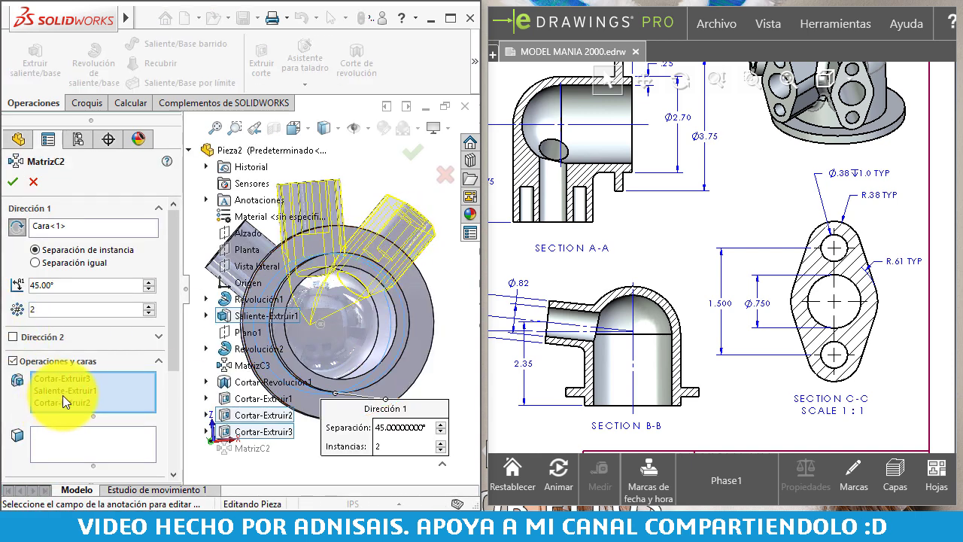
left_click(63, 392)
right_click(62, 393)
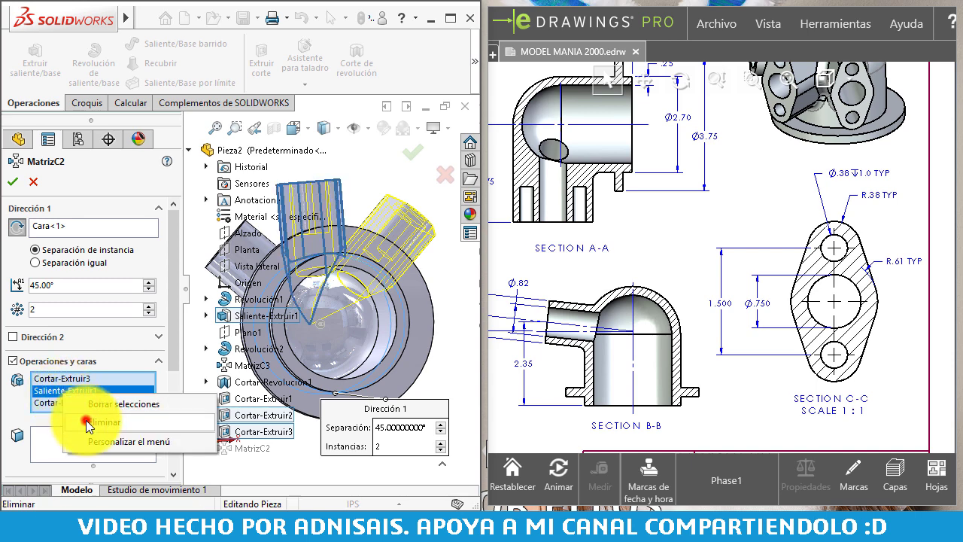
left_click(86, 420)
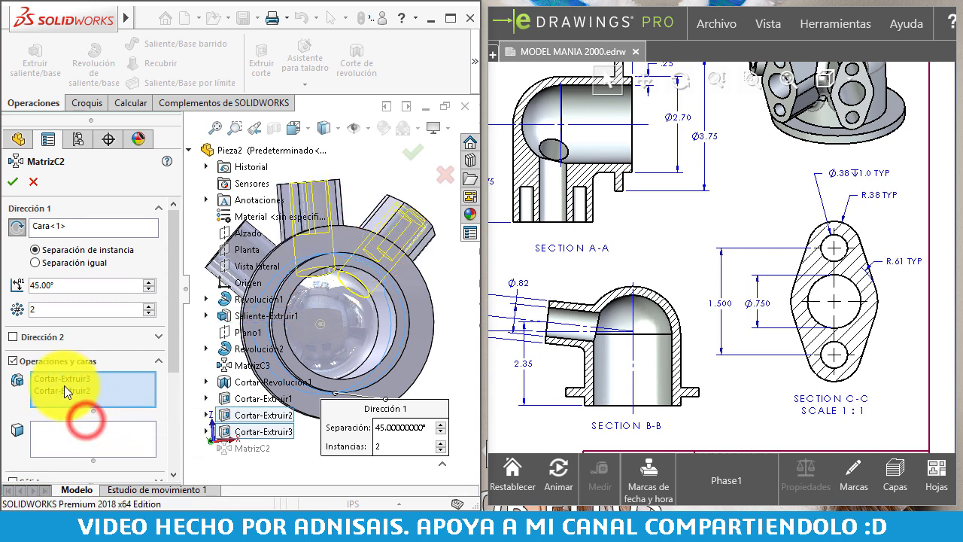
left_click(10, 187)
mouse_move(356, 335)
middle_mouse_down()
mouse_move(344, 215)
mouse_move(344, 383)
mouse_move(304, 401)
mouse_move(340, 404)
middle_mouse_up()
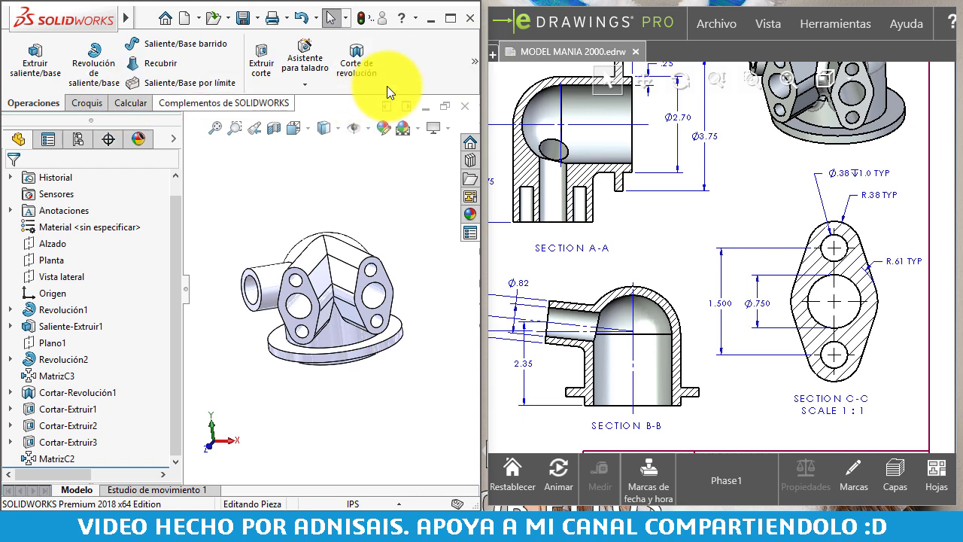
Start a new Fillet and check the eDrawings notes for the rounds size
left_click(474, 61)
left_click(137, 122)
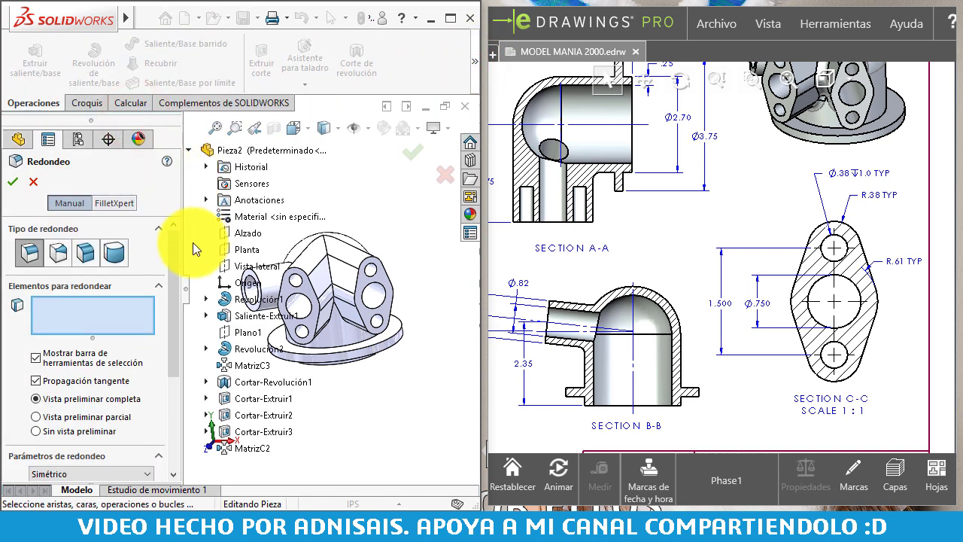
left_click_drag(176, 251, 168, 294)
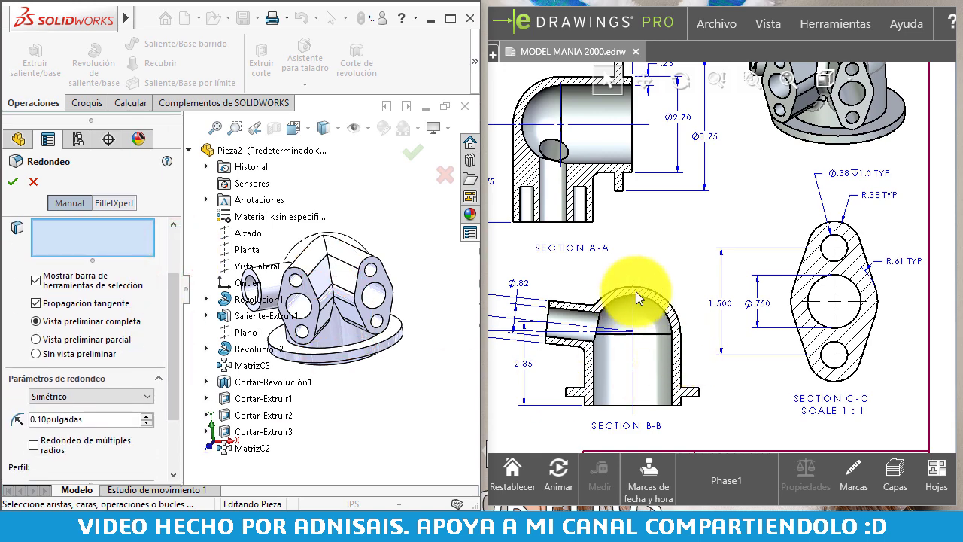
middle_click_drag(639, 242, 928, 194)
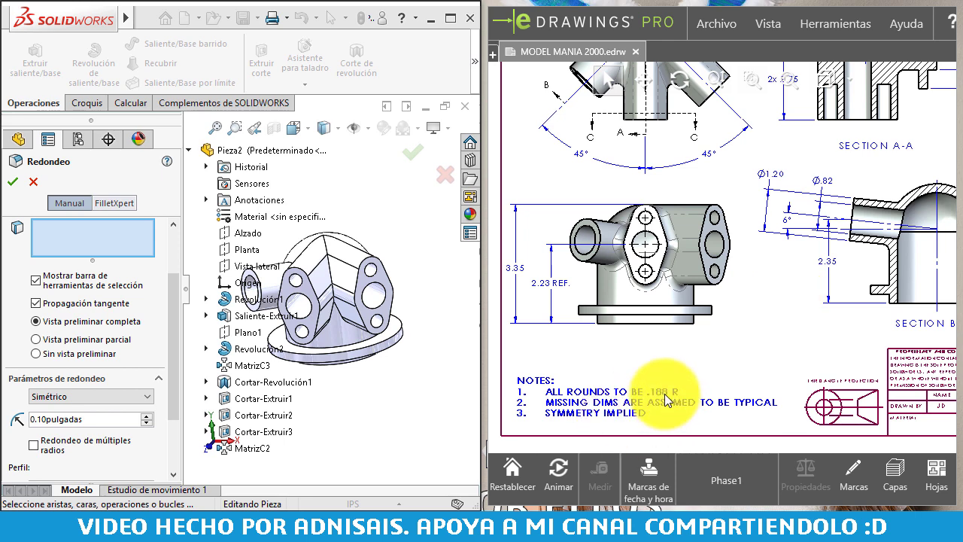
Set the fillet radius to 0.188 in and ready the edge selection list
left_click(104, 420)
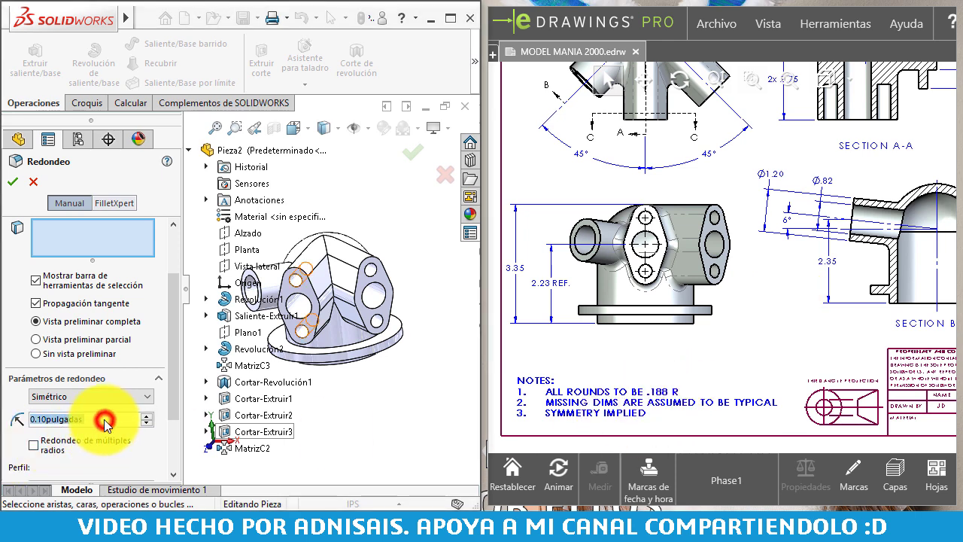
type("0.188")
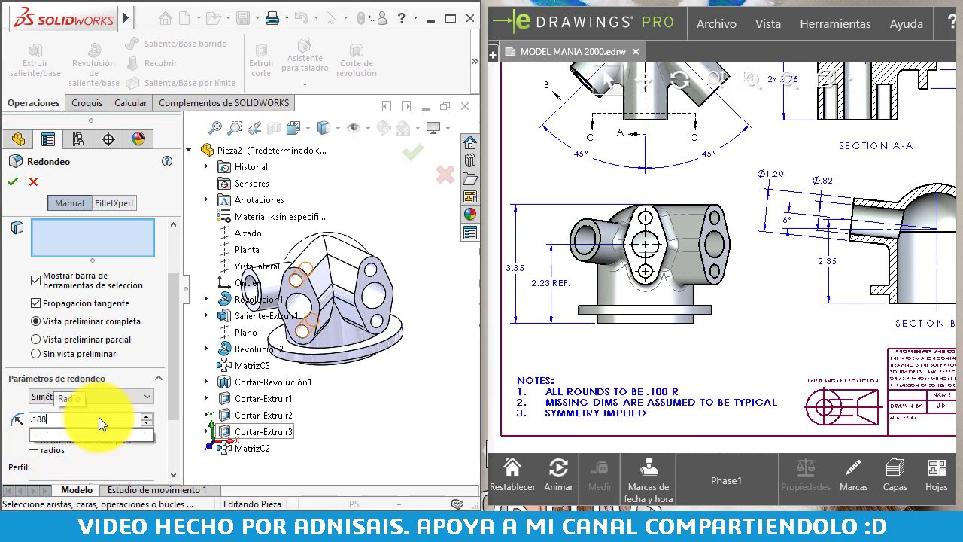
key("Return")
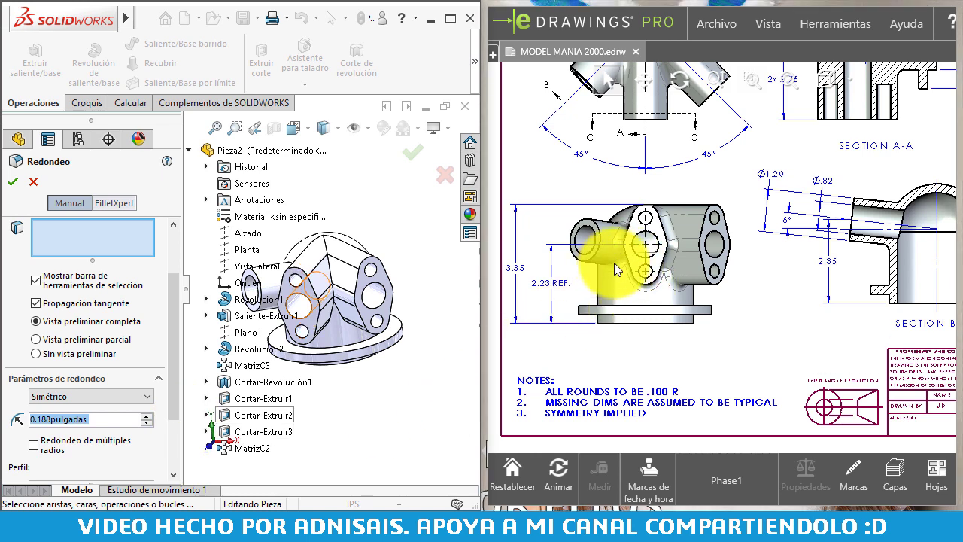
scroll(361, 369, "up", 3)
scroll(321, 303, "up", 3)
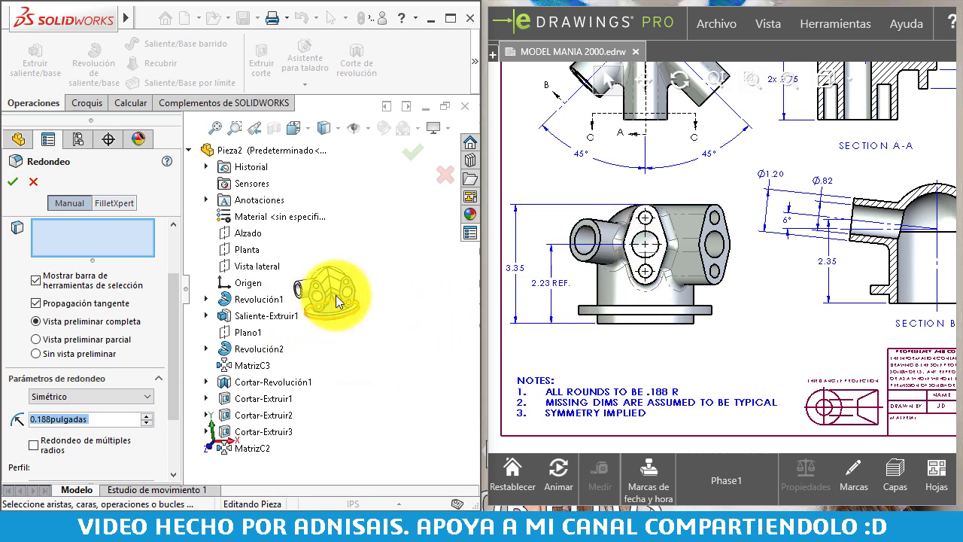
scroll(336, 295, "down", 3)
left_click(189, 149)
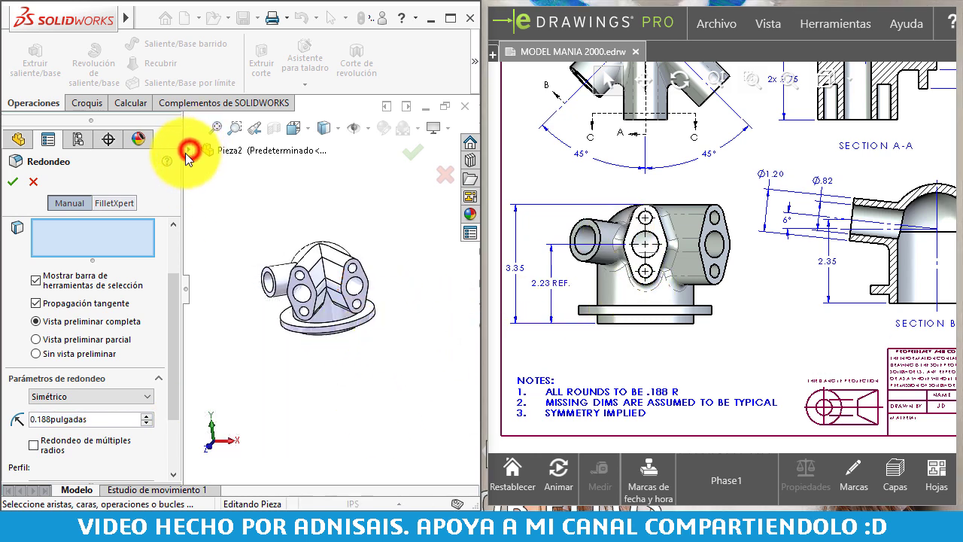
left_click(113, 230)
left_click(172, 244)
scroll(359, 304, "down", 5)
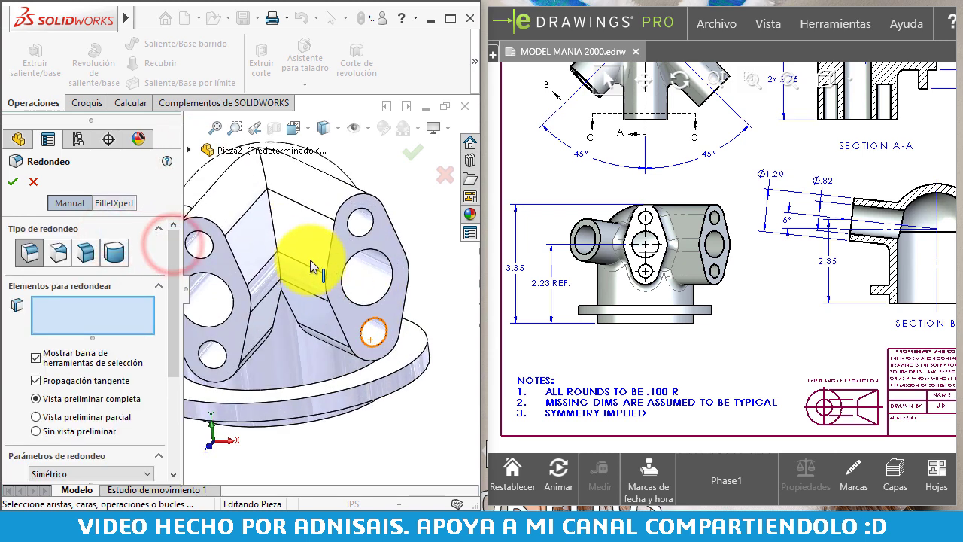
Select the first four edges where the angled flange bosses meet the elbow body
left_click(276, 241)
scroll(277, 243, "up", 2)
mouse_move(276, 227)
middle_mouse_down()
mouse_move(278, 247)
mouse_move(303, 256)
middle_mouse_up()
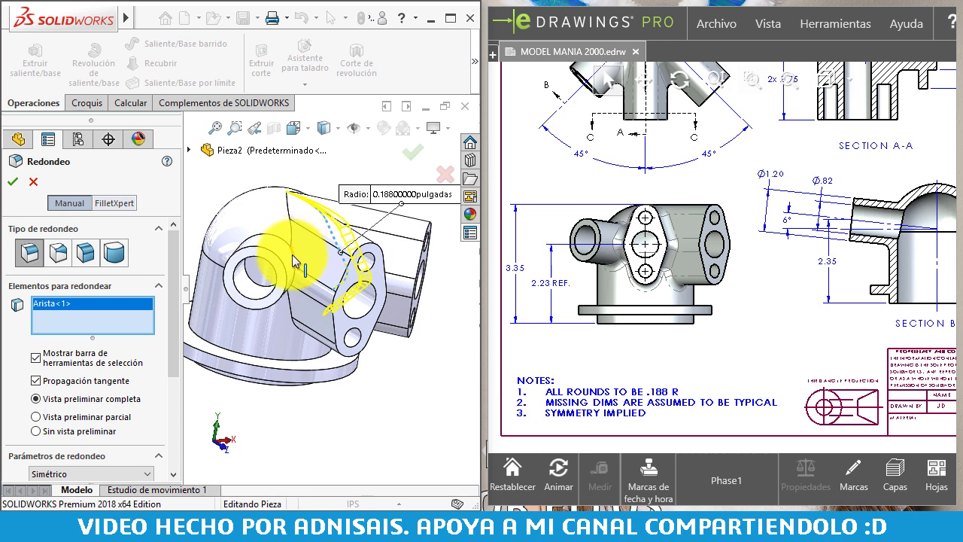
left_click(292, 258)
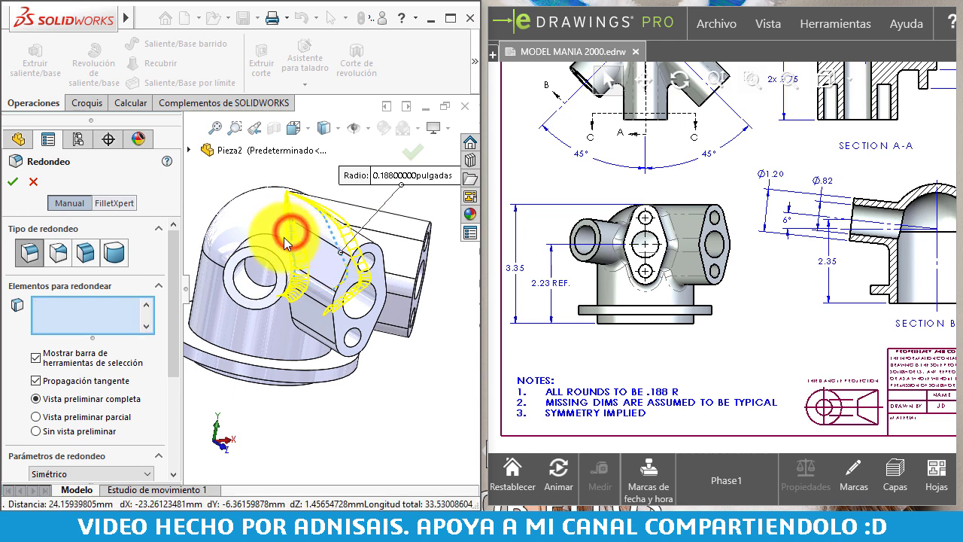
left_click(278, 238)
left_click(276, 240)
mouse_move(356, 350)
middle_mouse_down()
mouse_move(382, 237)
mouse_move(386, 252)
mouse_move(366, 275)
middle_mouse_up()
scroll(313, 303, "down", 3)
Add the fifth and sixth boss-junction edges, re-picking the sixth, and check the preview
left_click(311, 301)
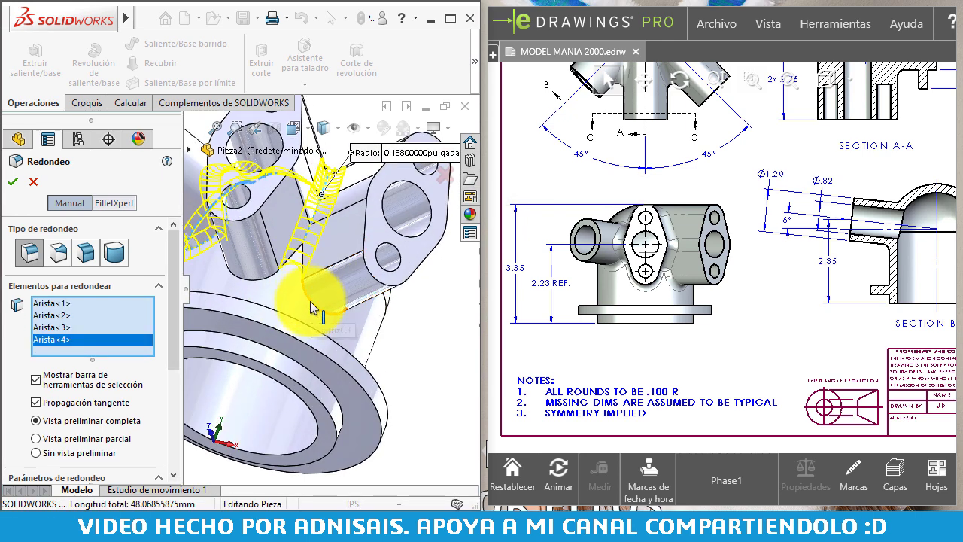
left_click(268, 279)
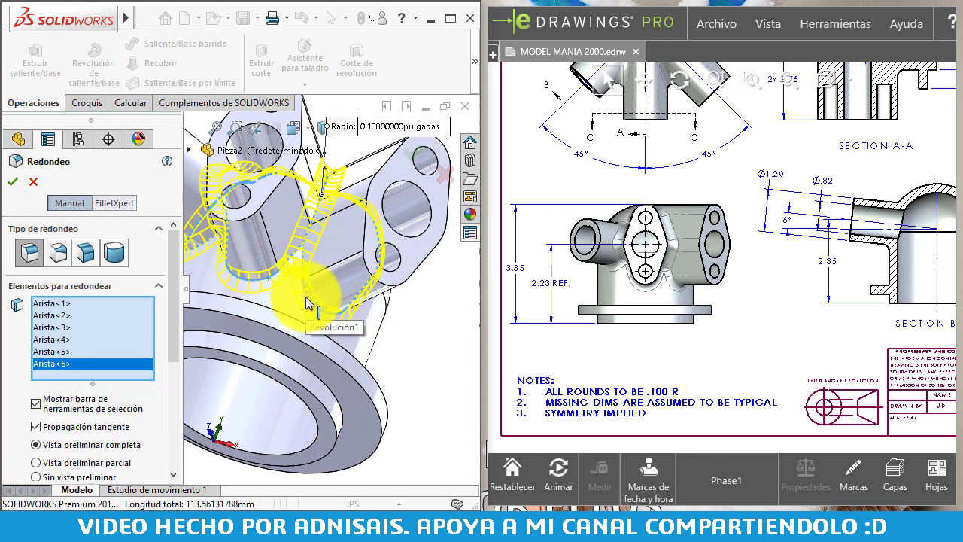
left_click(258, 280)
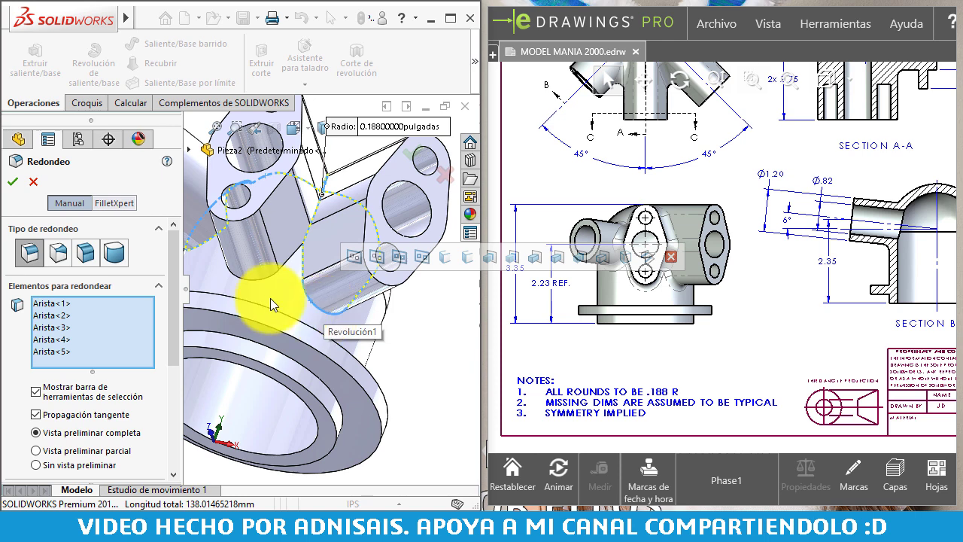
left_click(268, 279)
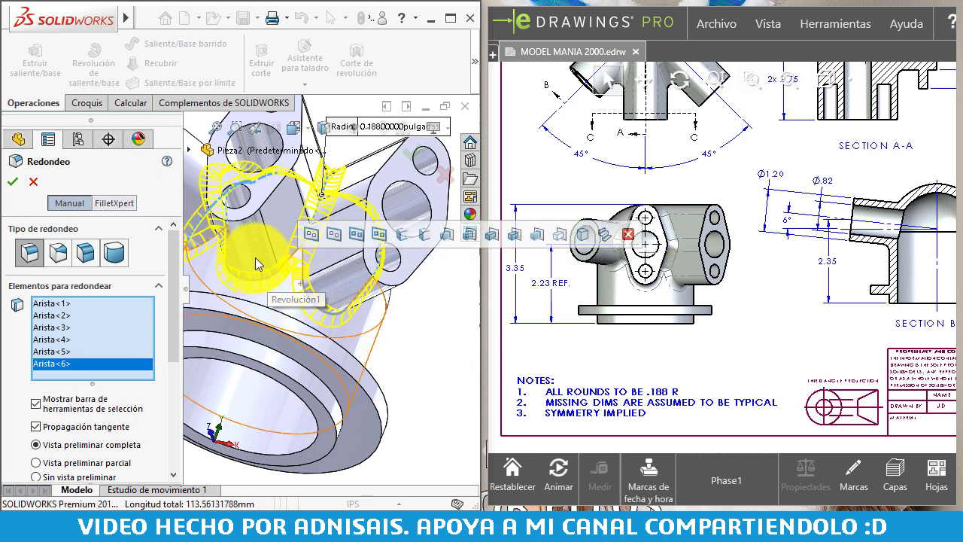
middle_click_drag(255, 258, 260, 273)
scroll(286, 277, "down", 1)
scroll(312, 278, "down", 1)
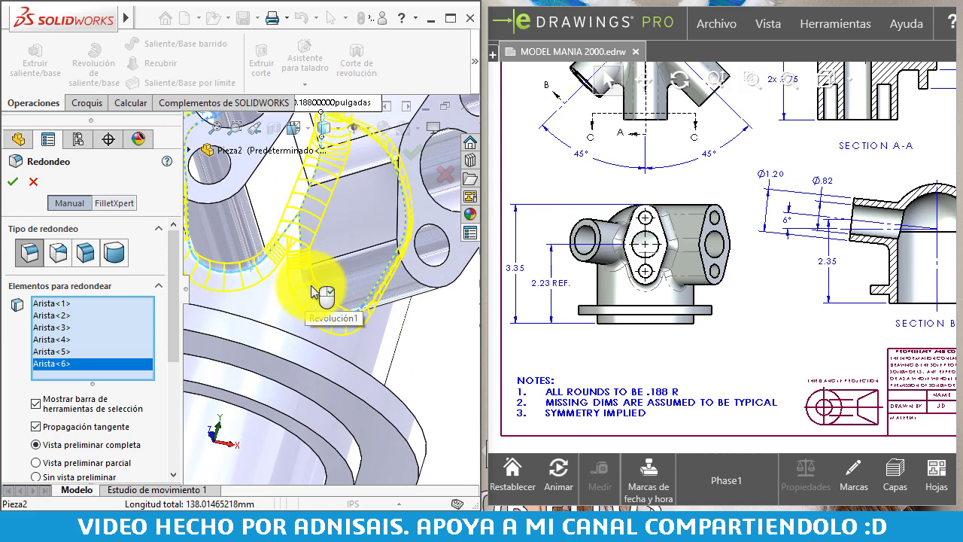
scroll(309, 280, "down", 1)
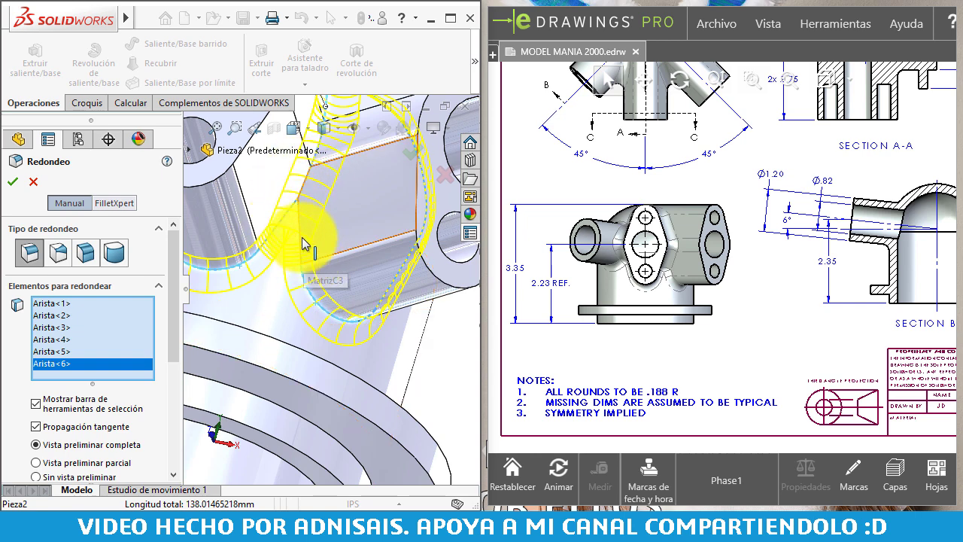
Accept the 0.188 in fillet on Edge<1>–Edge<6> and inspect the new rounds
mouse_move(324, 245)
middle_mouse_down()
mouse_move(323, 237)
mouse_move(255, 248)
middle_mouse_up()
scroll(255, 247, "down", 2)
scroll(319, 275, "down", 2)
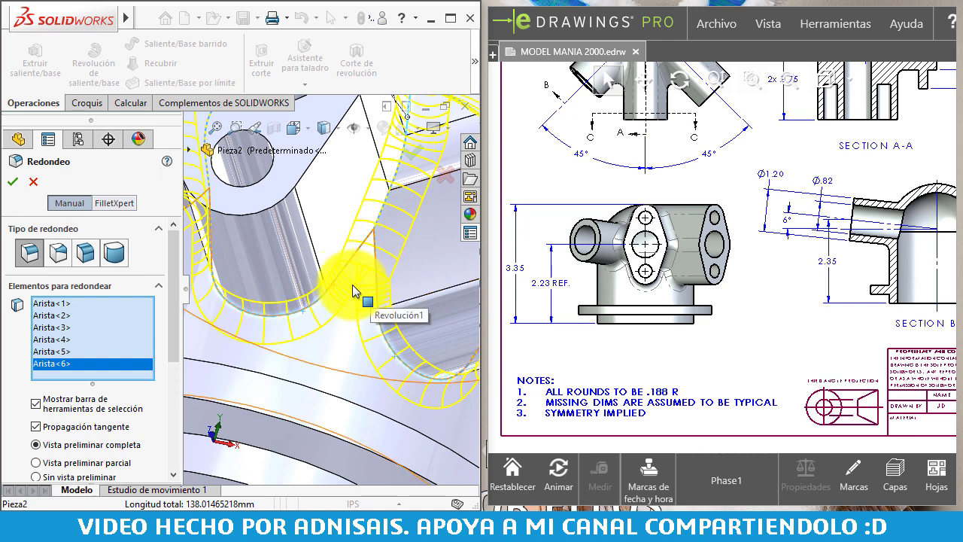
left_click(419, 147)
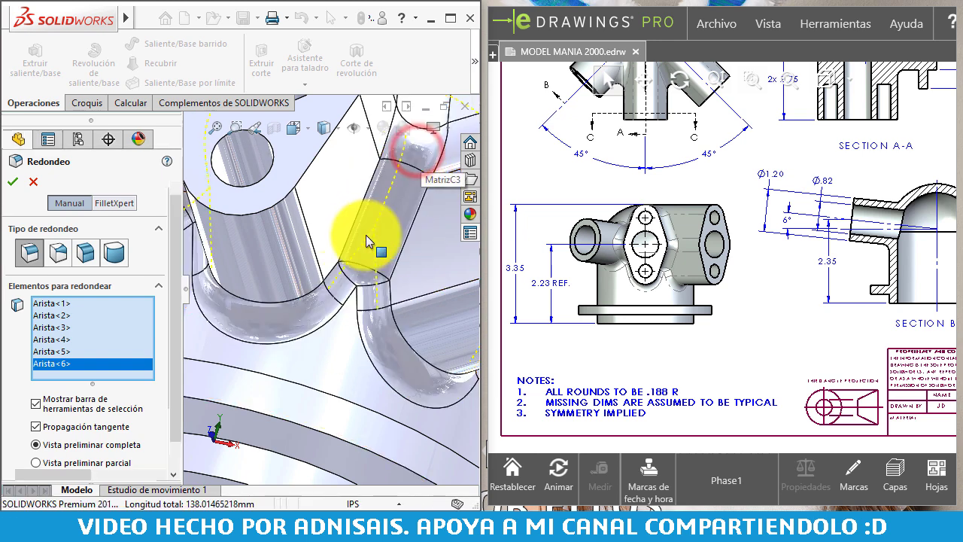
scroll(326, 230, "up", 3)
middle_click_drag(326, 230, 346, 246)
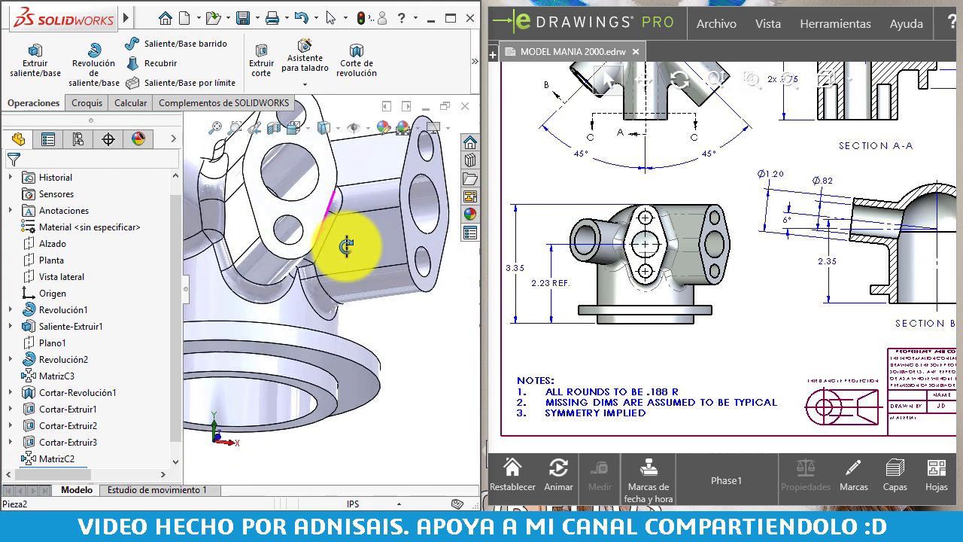
Orbit to check the rounds, then show the part in Front and then Isometric view
scroll(346, 246, "up", 3)
mouse_move(356, 208)
middle_mouse_down()
mouse_move(277, 219)
mouse_move(372, 189)
mouse_move(377, 172)
mouse_move(382, 210)
middle_mouse_up()
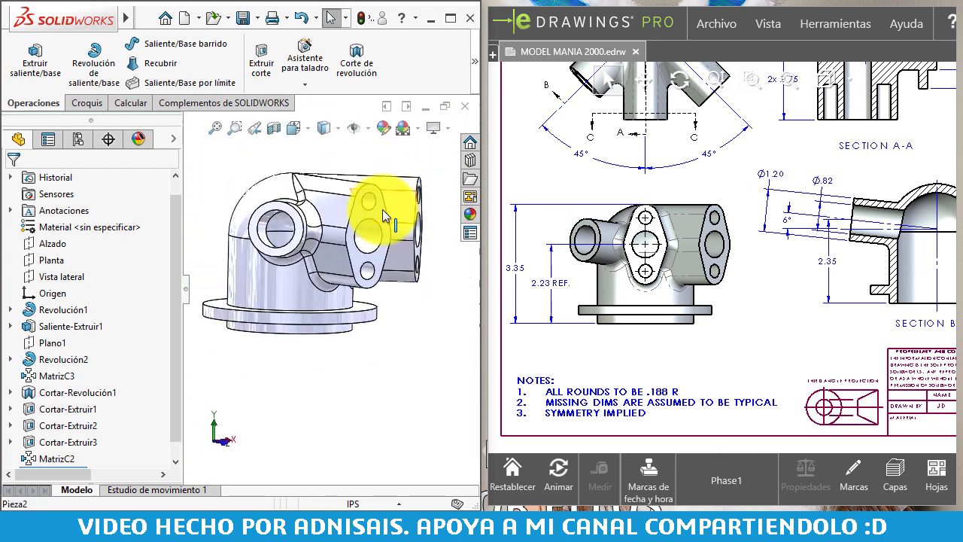
key("ctrl+1")
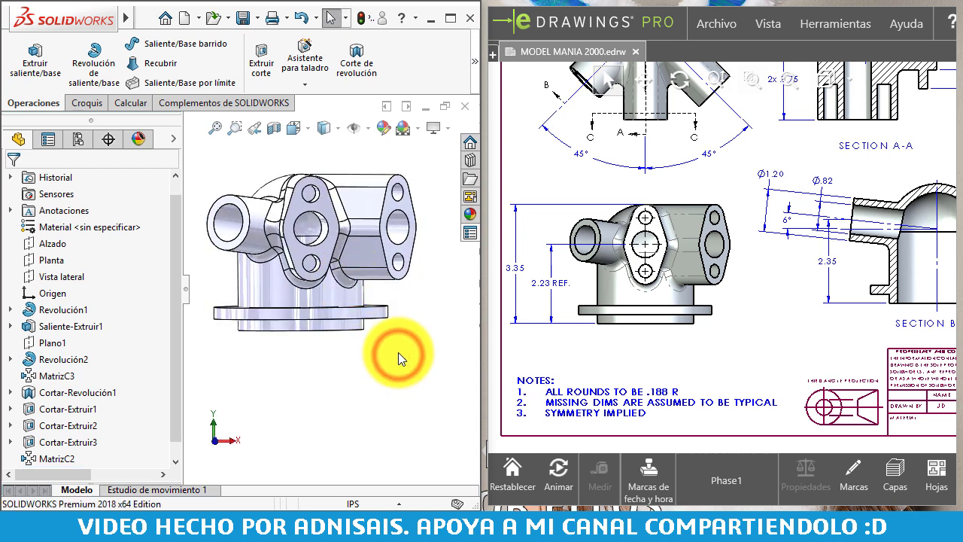
key("ctrl+7")
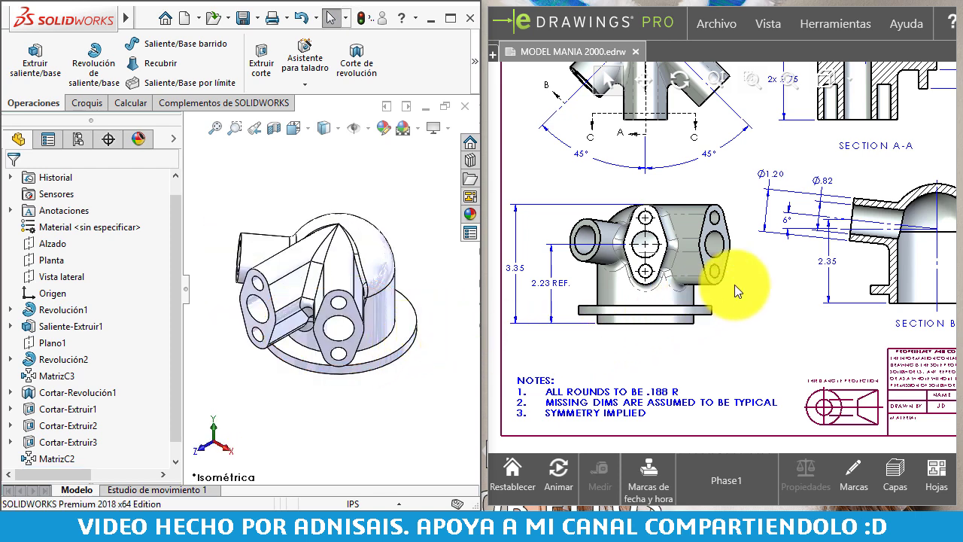
middle_click_drag(821, 264, 744, 319)
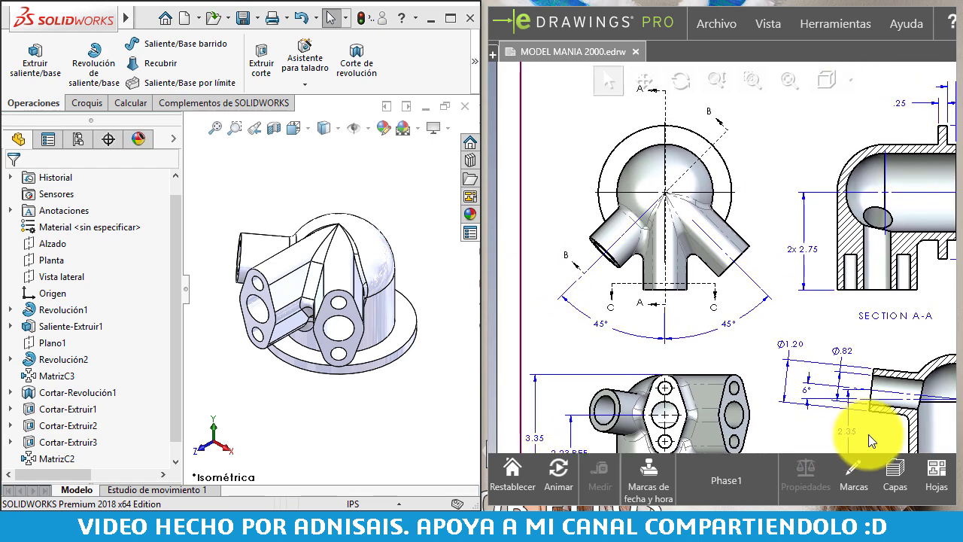
middle_click_drag(871, 441, 561, 314)
middle_click_drag(683, 305, 674, 228)
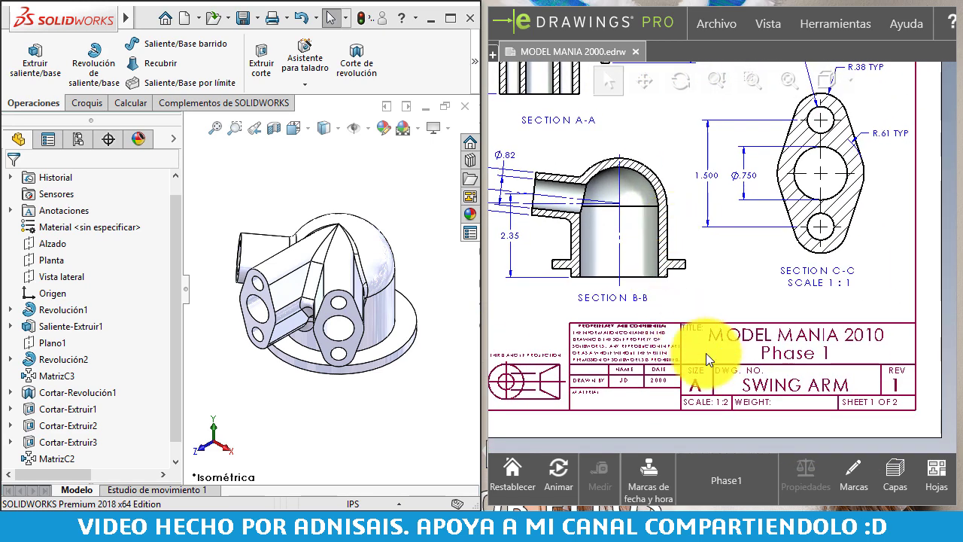
scroll(619, 377, "down", 2)
scroll(618, 378, "up", 3)
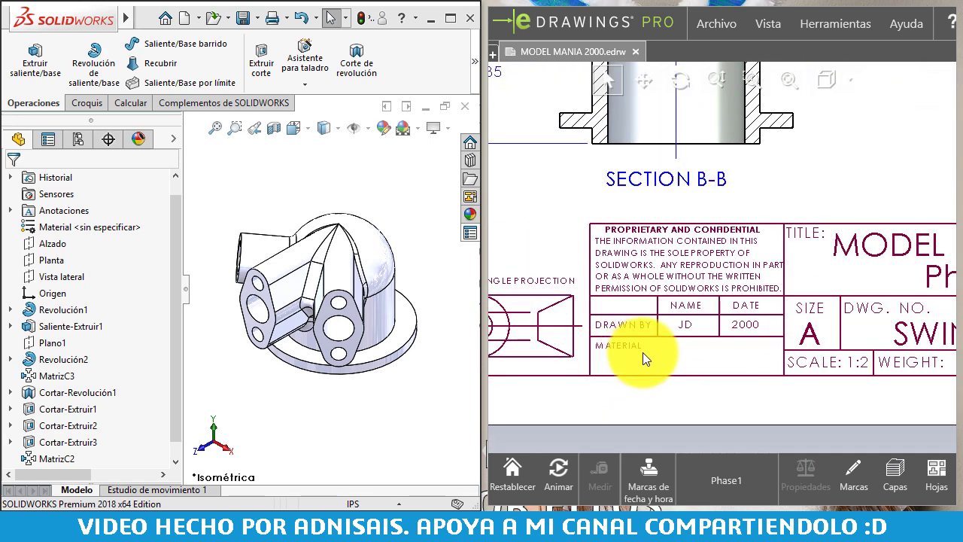
middle_click_drag(687, 285, 724, 308)
scroll(724, 309, "up", 2)
scroll(804, 299, "down", 2)
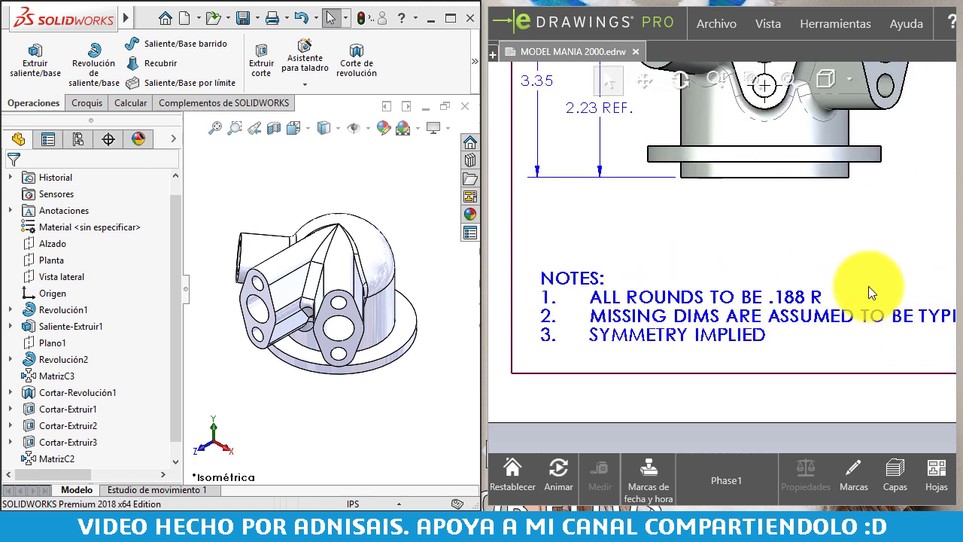
scroll(800, 285, "up", 1)
scroll(802, 285, "down", 1)
scroll(813, 271, "down", 1)
middle_click_drag(825, 254, 749, 371)
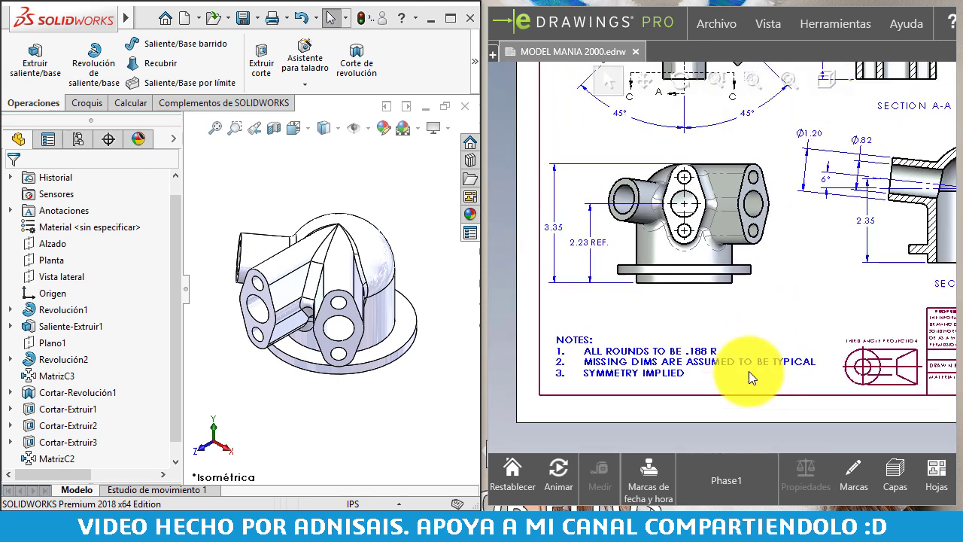
scroll(723, 243, "down", 1)
scroll(766, 320, "up", 1)
middle_click_drag(765, 321, 699, 373)
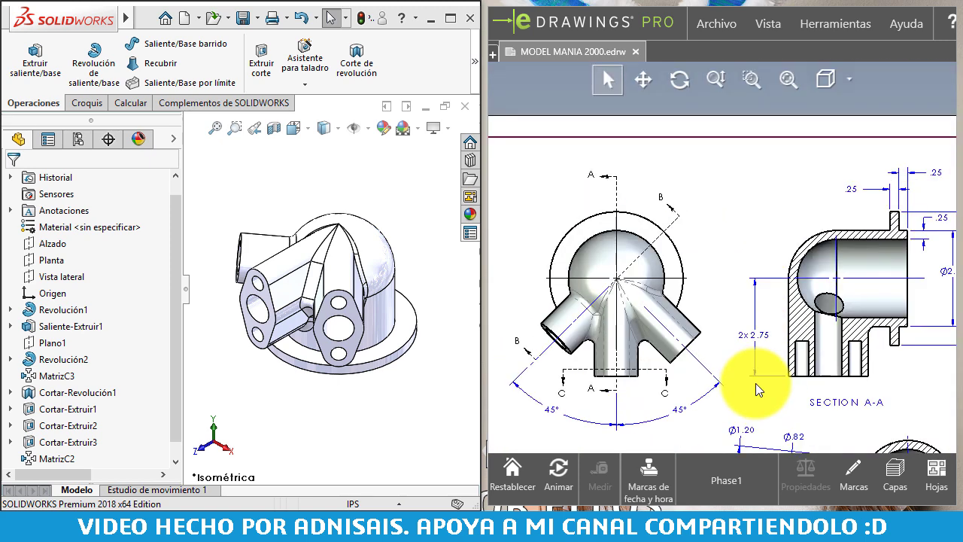
middle_click_drag(756, 383, 500, 271)
mouse_move(557, 209)
middle_mouse_down()
mouse_move(504, 171)
mouse_move(699, 90)
middle_mouse_up()
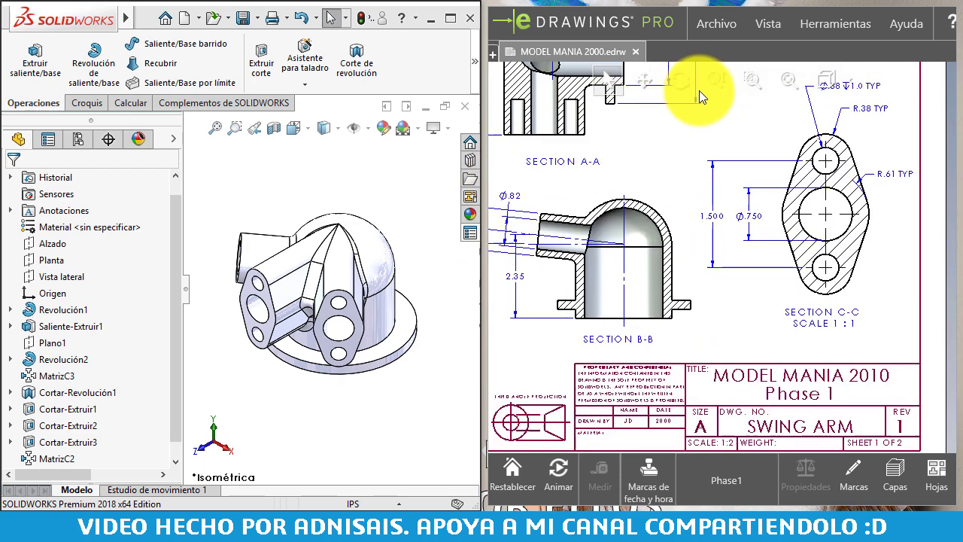
middle_click_drag(745, 255, 763, 156)
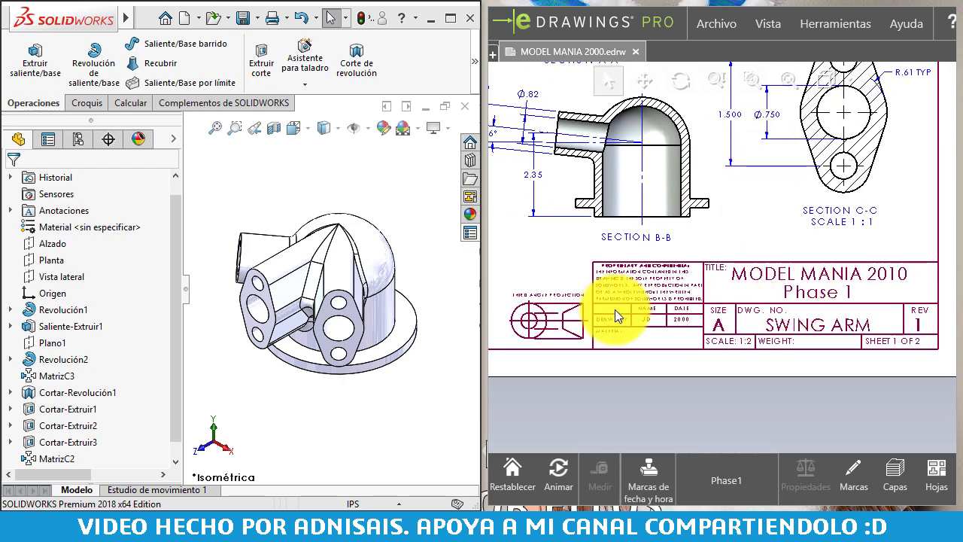
scroll(615, 304, "up", 5)
mouse_move(825, 210)
middle_mouse_down()
mouse_move(801, 197)
mouse_move(893, 198)
middle_mouse_up()
scroll(828, 226, "up", 2)
scroll(765, 246, "up", 2)
scroll(828, 286, "down", 2)
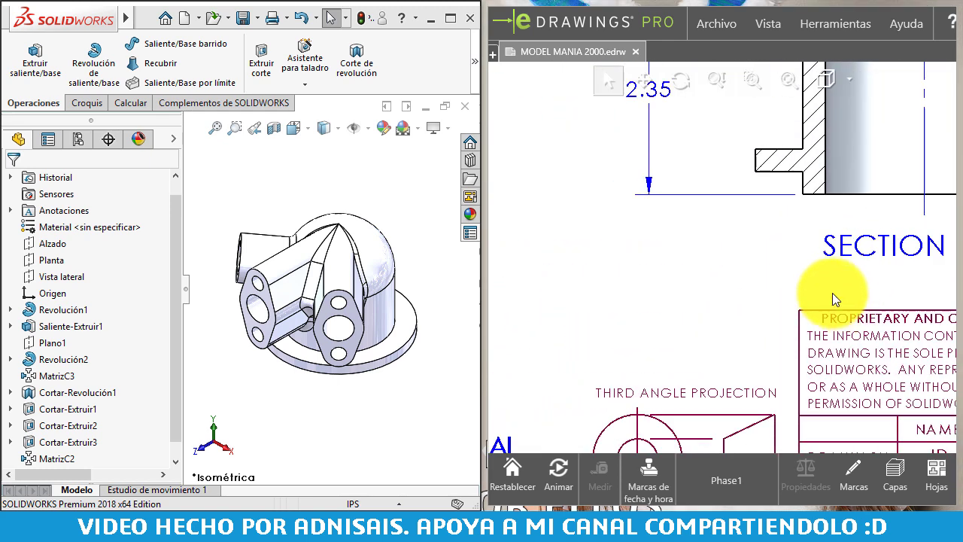
scroll(715, 218, "down", 3)
scroll(832, 248, "down", 1)
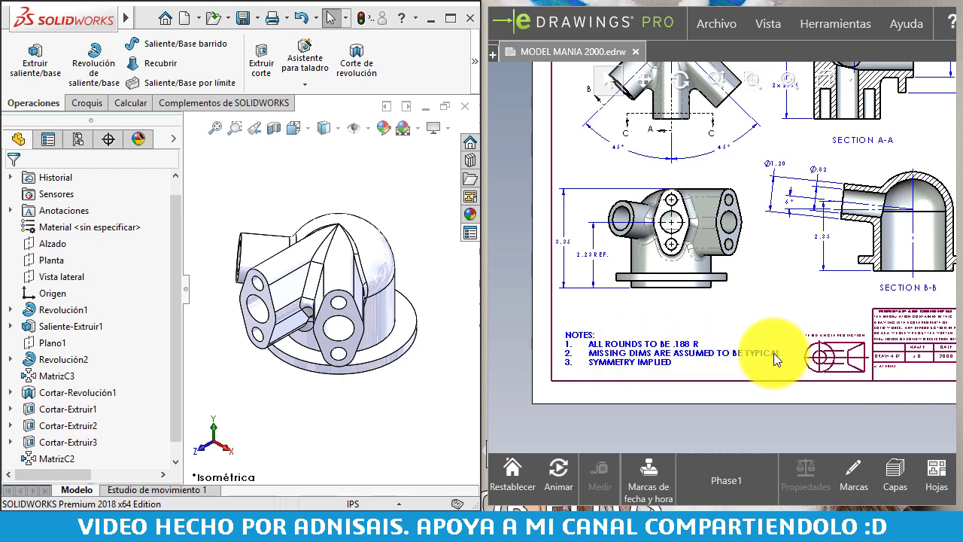
mouse_move(679, 300)
middle_mouse_down()
mouse_move(651, 343)
mouse_move(650, 397)
middle_mouse_up()
scroll(691, 343, "up", 1)
scroll(629, 280, "up", 2)
scroll(572, 256, "down", 2)
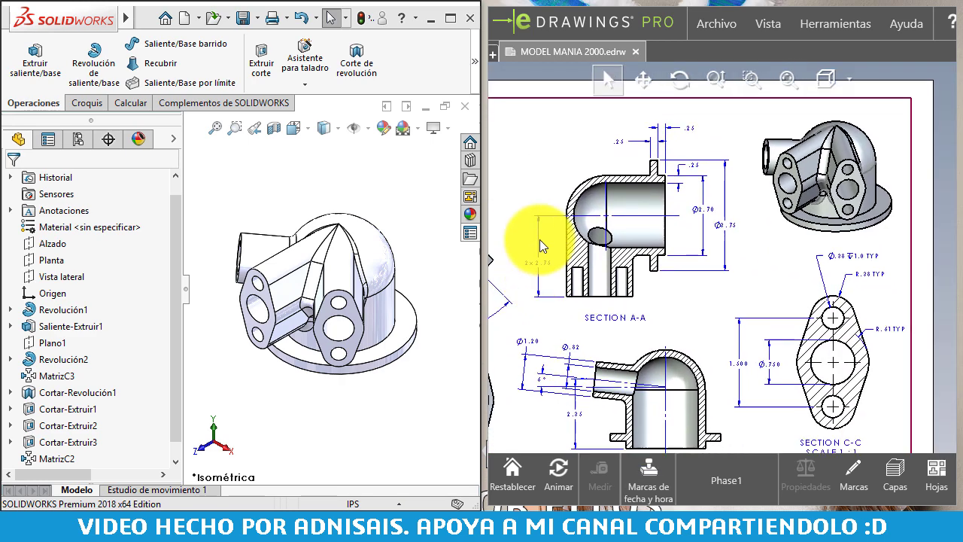
middle_click_drag(540, 240, 530, 113)
scroll(662, 131, "up", 1)
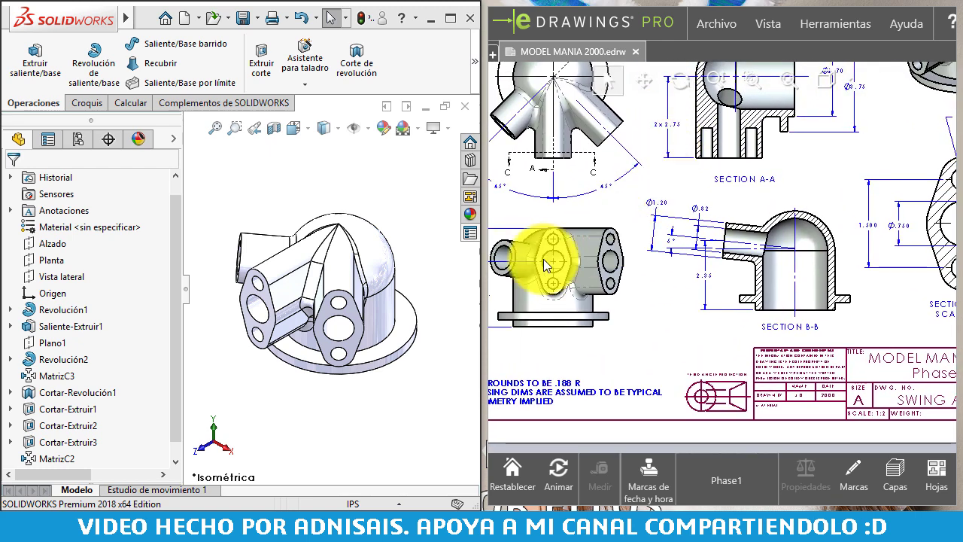
mouse_move(300, 316)
middle_mouse_down()
mouse_move(310, 283)
mouse_move(316, 295)
mouse_move(366, 224)
mouse_move(359, 200)
middle_mouse_up()
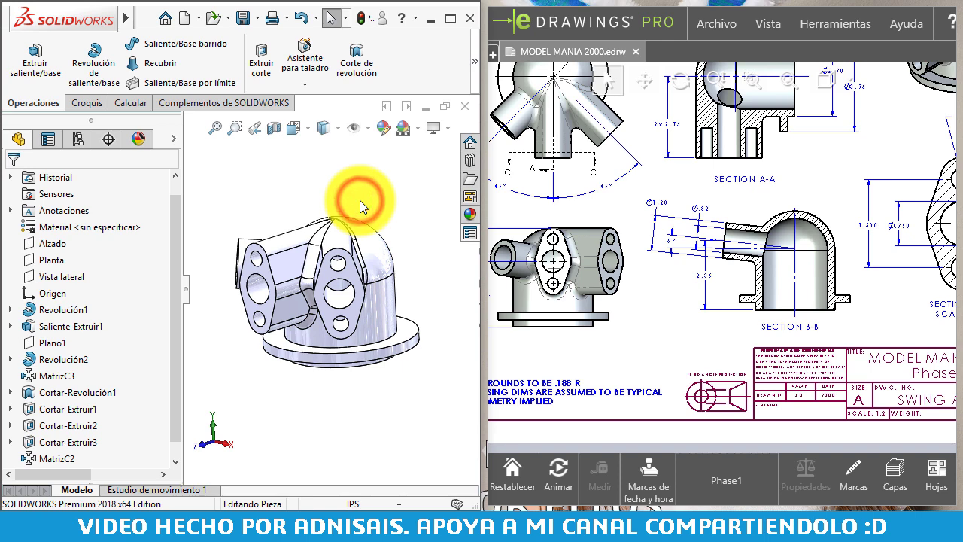